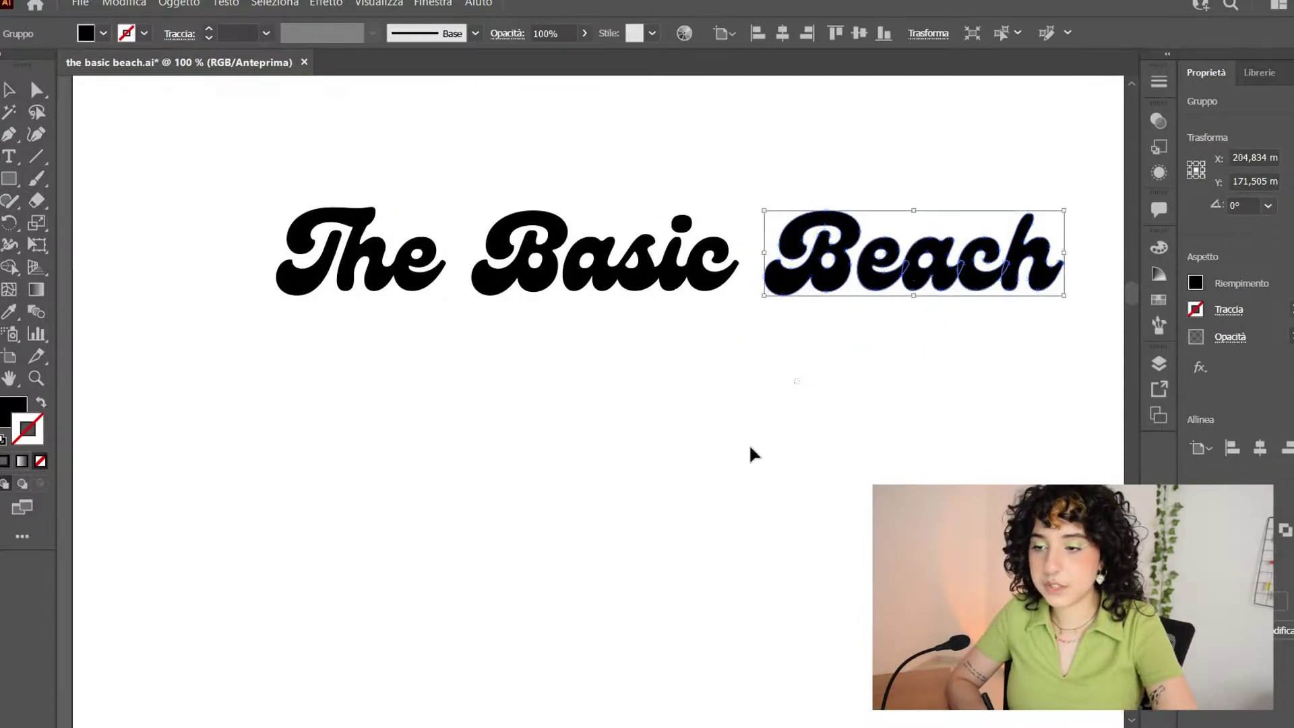
# Move the word "Beach" below "The Basic", enlarge it proportionally and shift it left so it sits under both words
pyautogui.moveTo(944, 269); pyautogui.dragTo(599, 470)
pyautogui.click(646, 477)
pyautogui.hotkey('ctrl', '+')
pyautogui.click(599, 469)
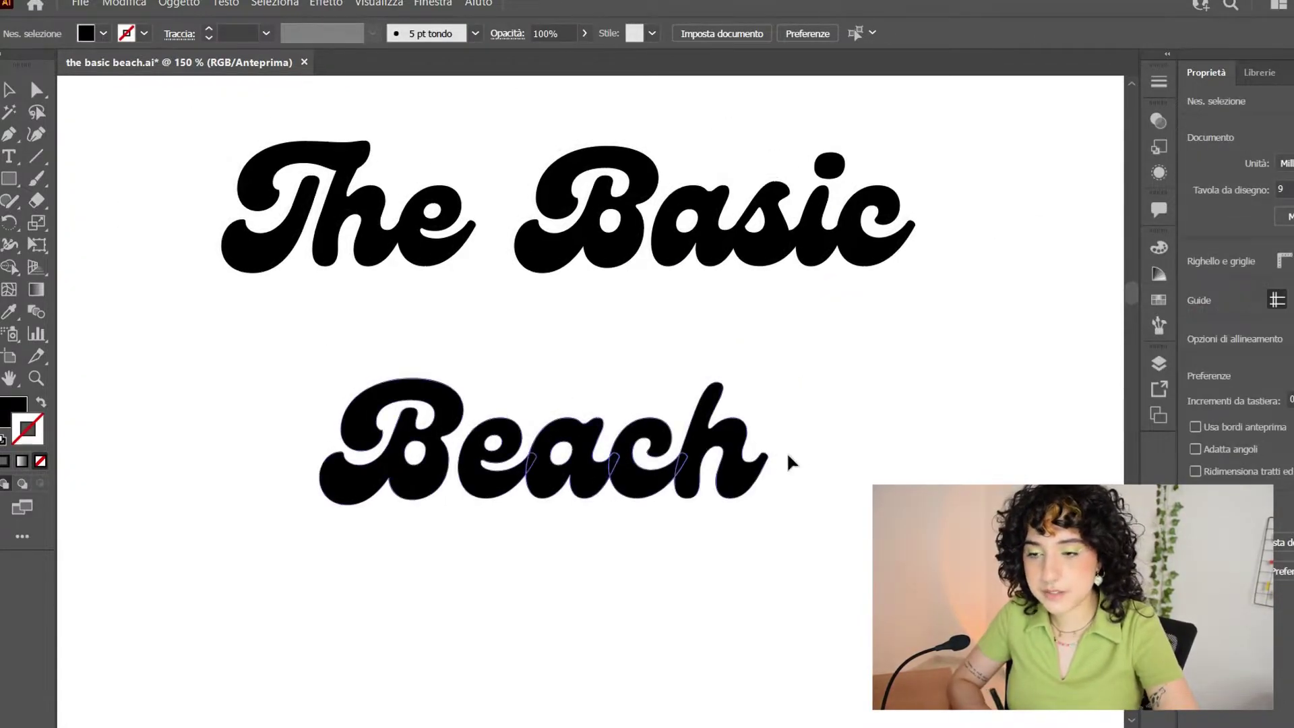
pyautogui.moveTo(768, 441); pyautogui.dragTo(929, 442)
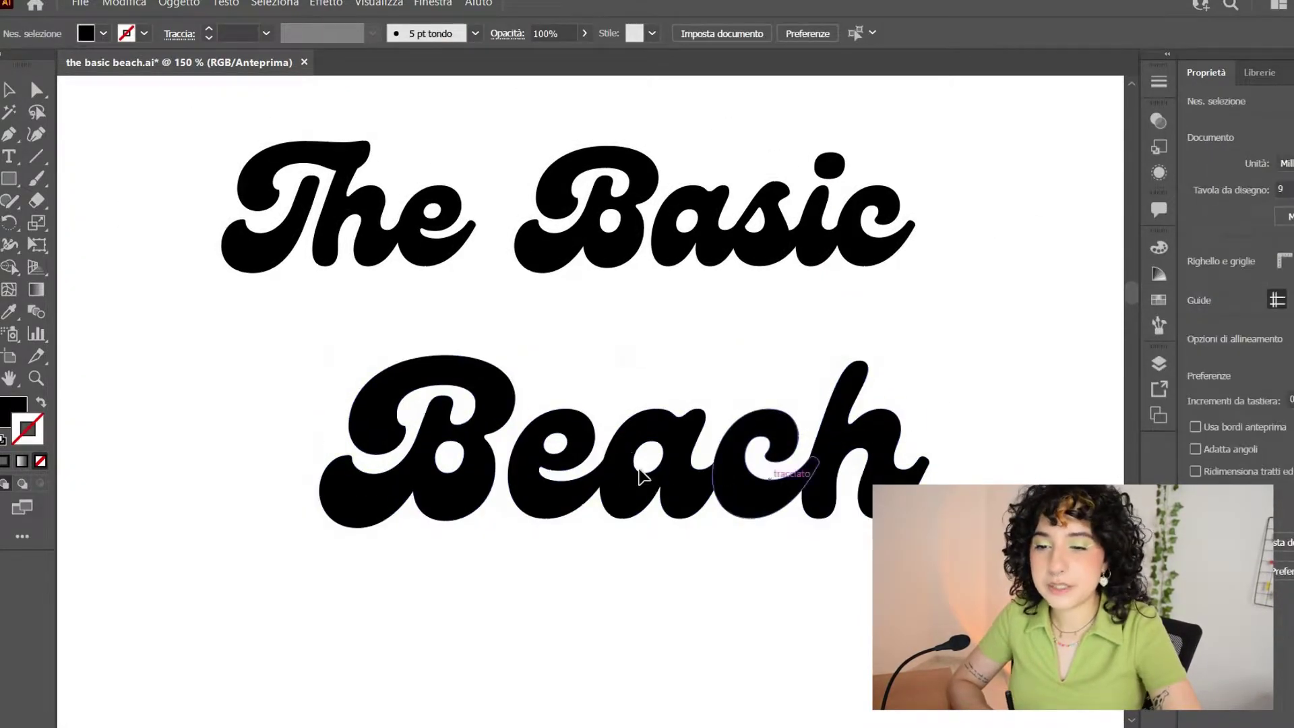
pyautogui.moveTo(753, 482); pyautogui.dragTo(672, 481)
# Move the word "Basic" down onto "Beach" and scale it slightly smaller so it nests against the top of the h
pyautogui.moveTo(705, 246); pyautogui.dragTo(637, 379)
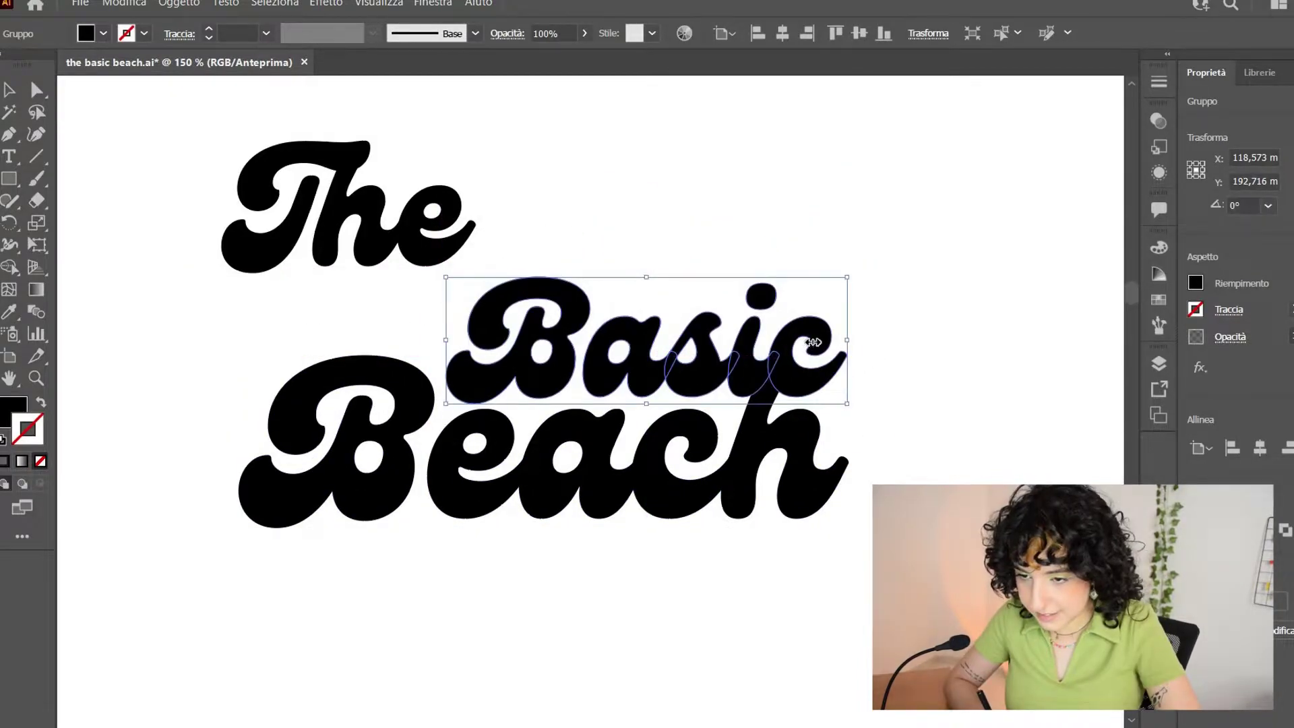
pyautogui.moveTo(846, 339); pyautogui.dragTo(795, 381)
pyautogui.click(812, 256)
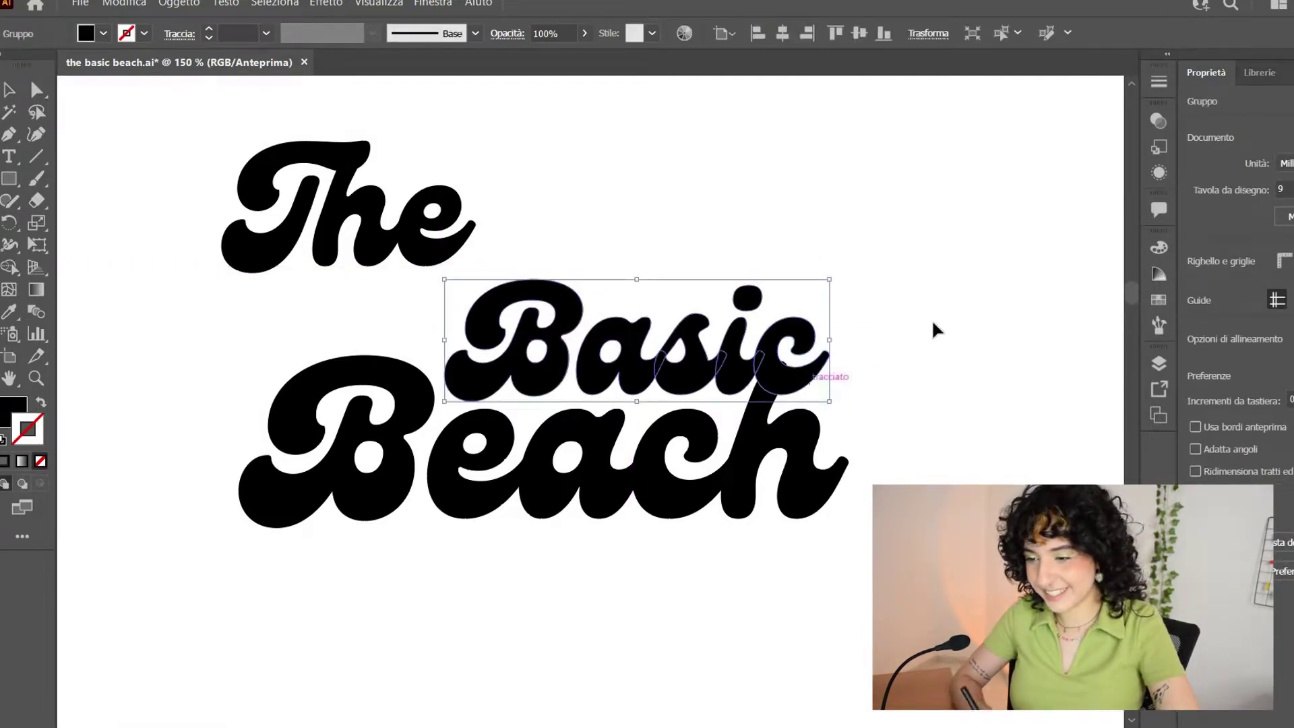
pyautogui.click(935, 425)
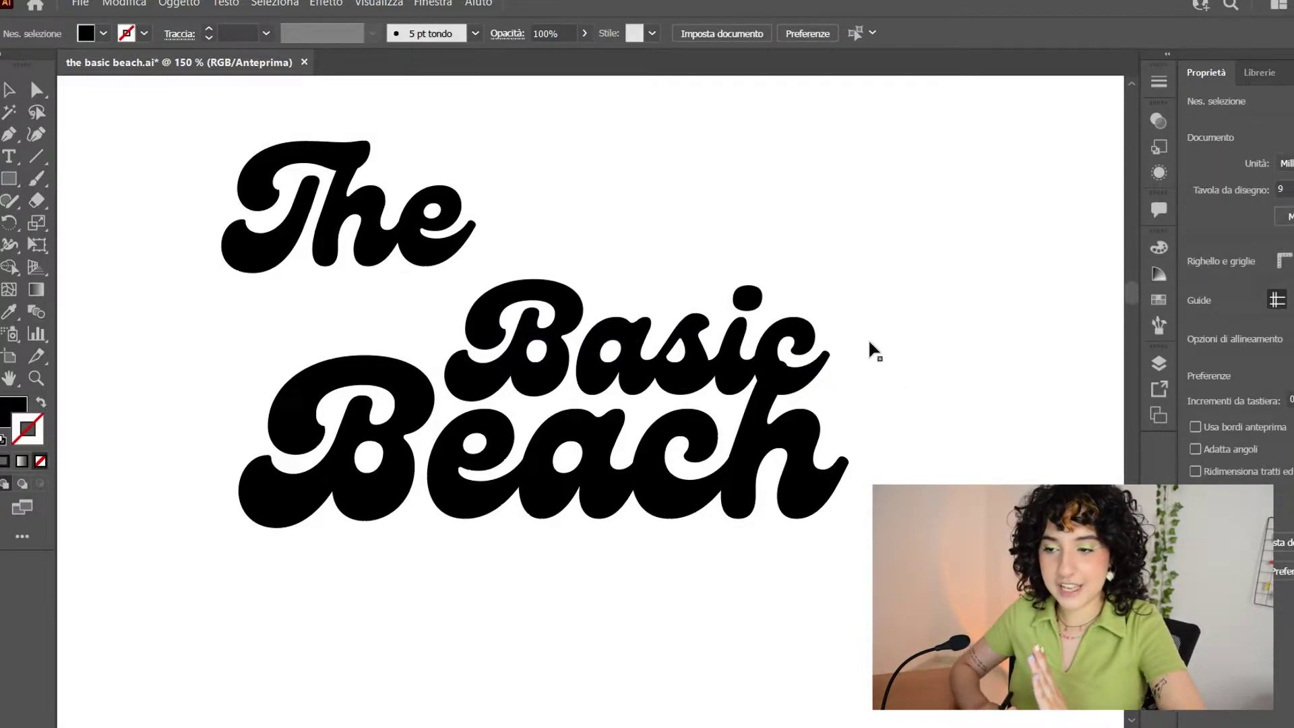
pyautogui.hotkey('ctrl', '+')
pyautogui.click(886, 368)
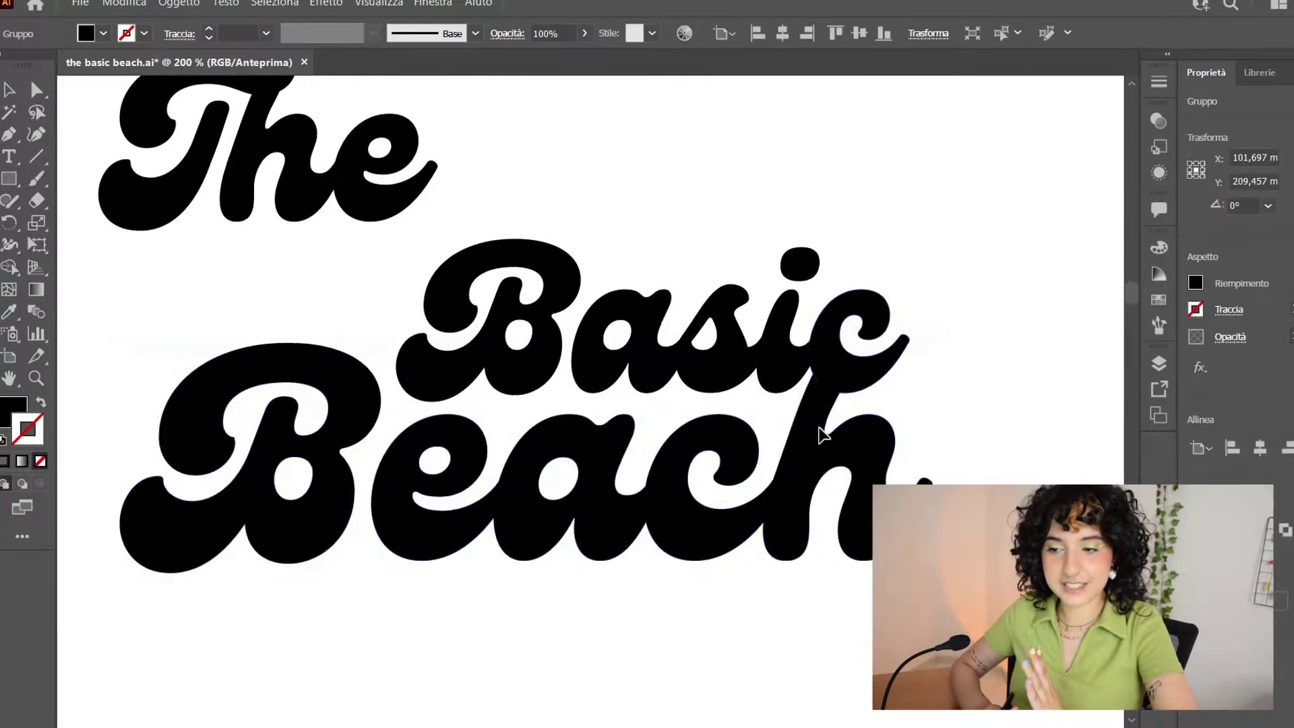
pyautogui.moveTo(823, 433); pyautogui.dragTo(819, 431)
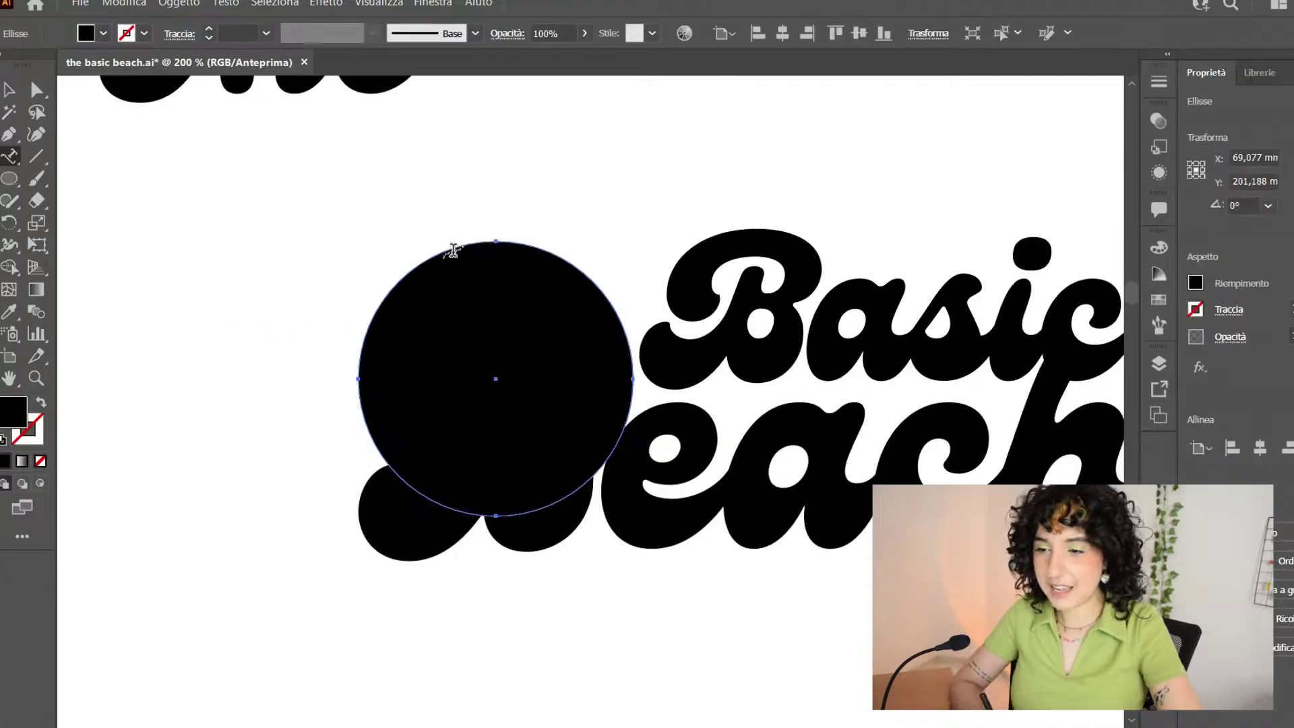
# Set the text "The" along the circle above the B of "Beach" and apply the lettering's Genty Demo Regular style
pyautogui.click(453, 248)
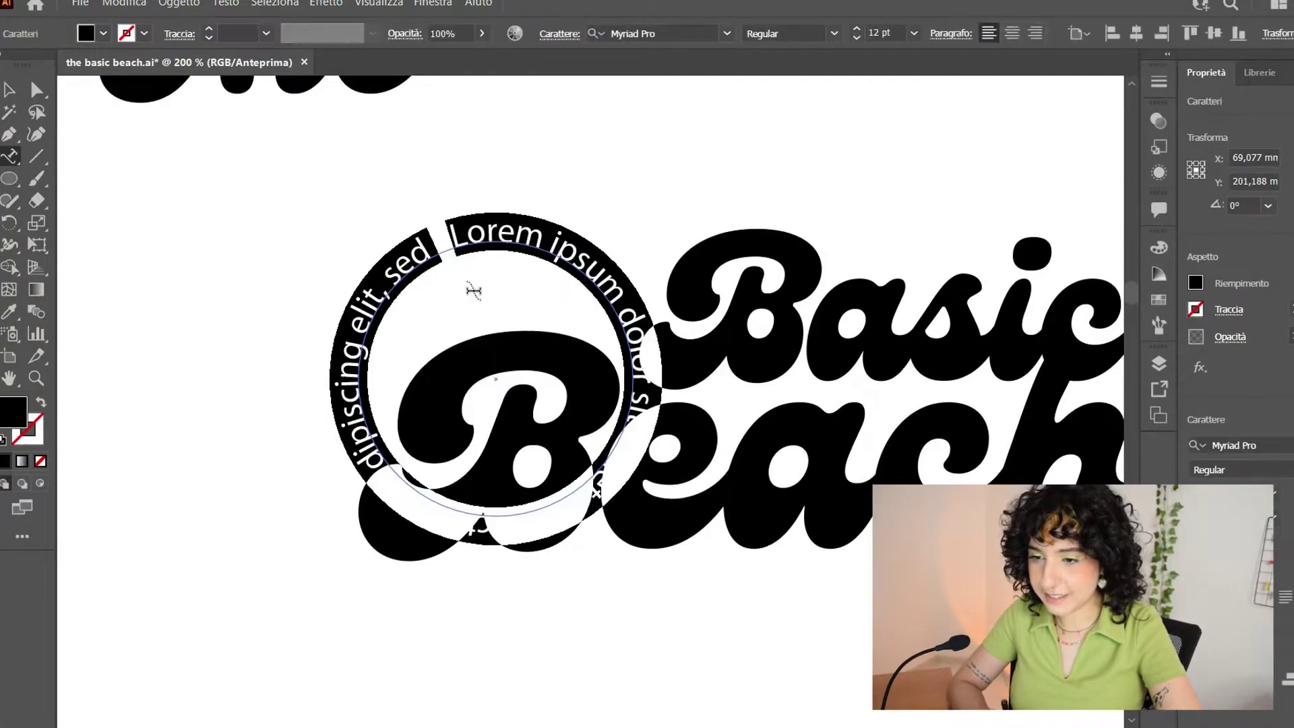
pyautogui.write('The')
pyautogui.press('Escape')
pyautogui.hotkey('ctrl', '-')
pyautogui.hotkey('ctrl', '-')
pyautogui.hotkey('ctrl', '-')
pyautogui.hotkey('ctrl', '-')
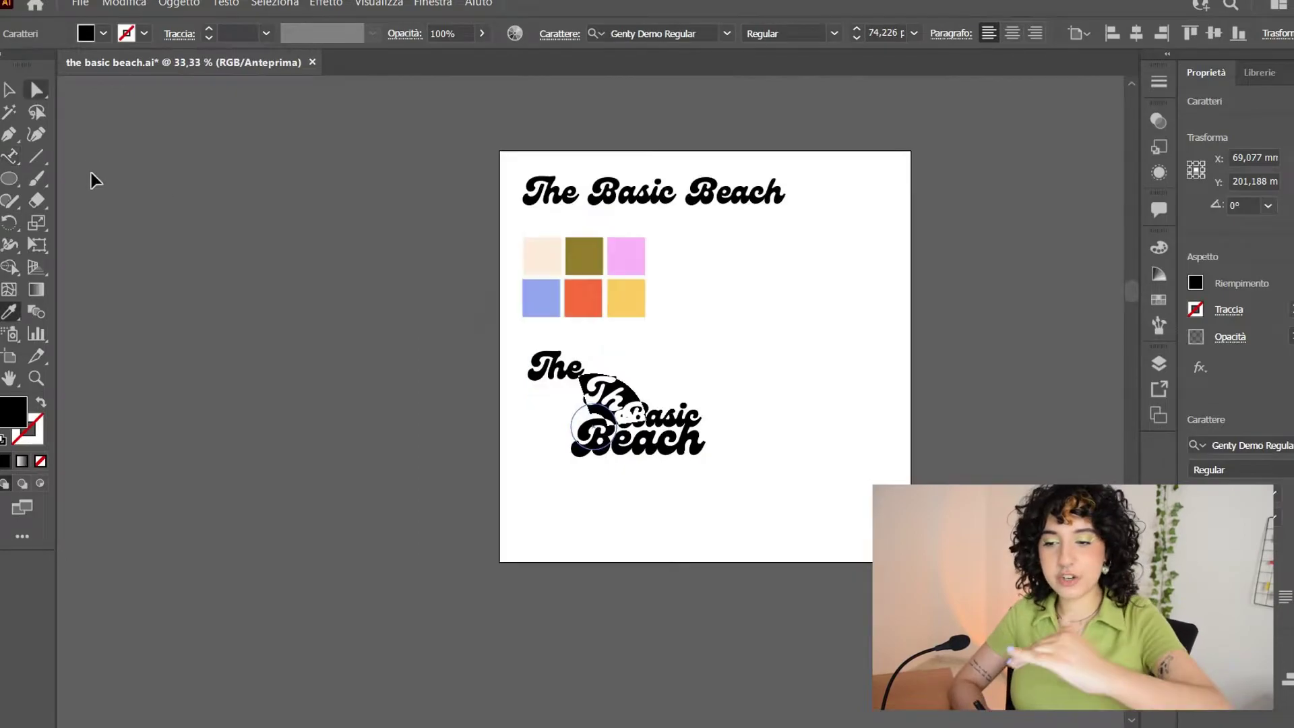
pyautogui.click(92, 173)
# Reduce the font size of the curved "The" to 51 pt so it fits beside "Basic"
pyautogui.hotkey('ctrl', '+')
pyautogui.hotkey('ctrl', '+')
pyautogui.hotkey('ctrl', '+')
pyautogui.hotkey('ctrl', '+')
pyautogui.hotkey('ctrl', '+')
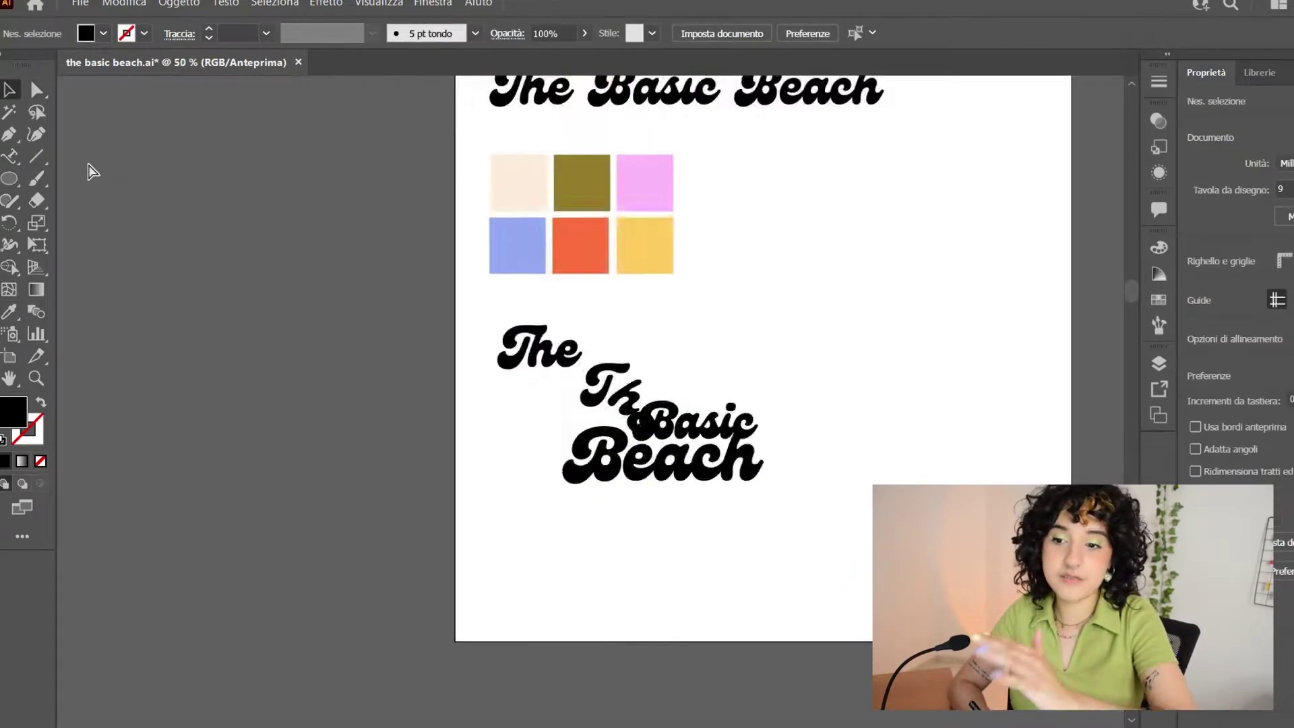
pyautogui.scroll(-5, 622, 265)
pyautogui.click(621, 265)
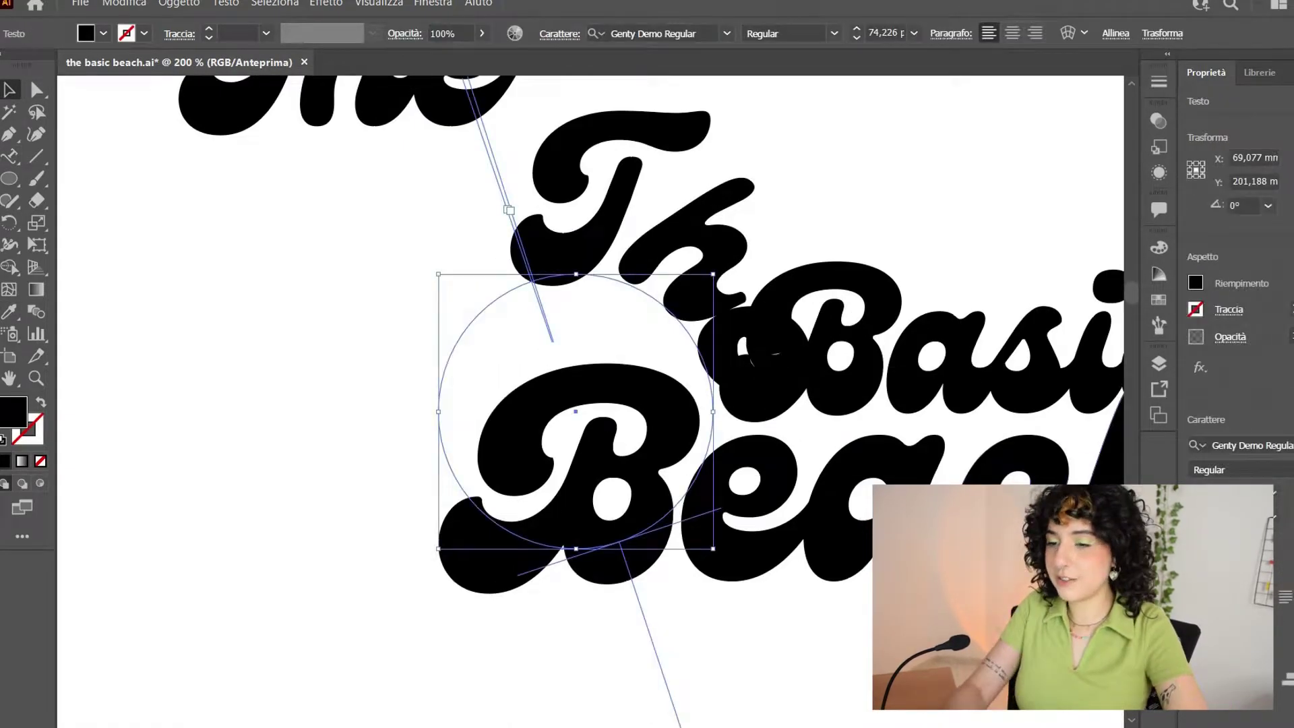
pyautogui.press('Down')
pyautogui.press('Down')
pyautogui.press('Down')
pyautogui.press('Down')
pyautogui.press('Down')
pyautogui.press('Down')
pyautogui.press('Down')
pyautogui.press('Down')
pyautogui.press('Down')
pyautogui.press('Down')
pyautogui.press('Down')
pyautogui.press('Down')
pyautogui.press('Down')
pyautogui.press('Down')
pyautogui.press('Down')
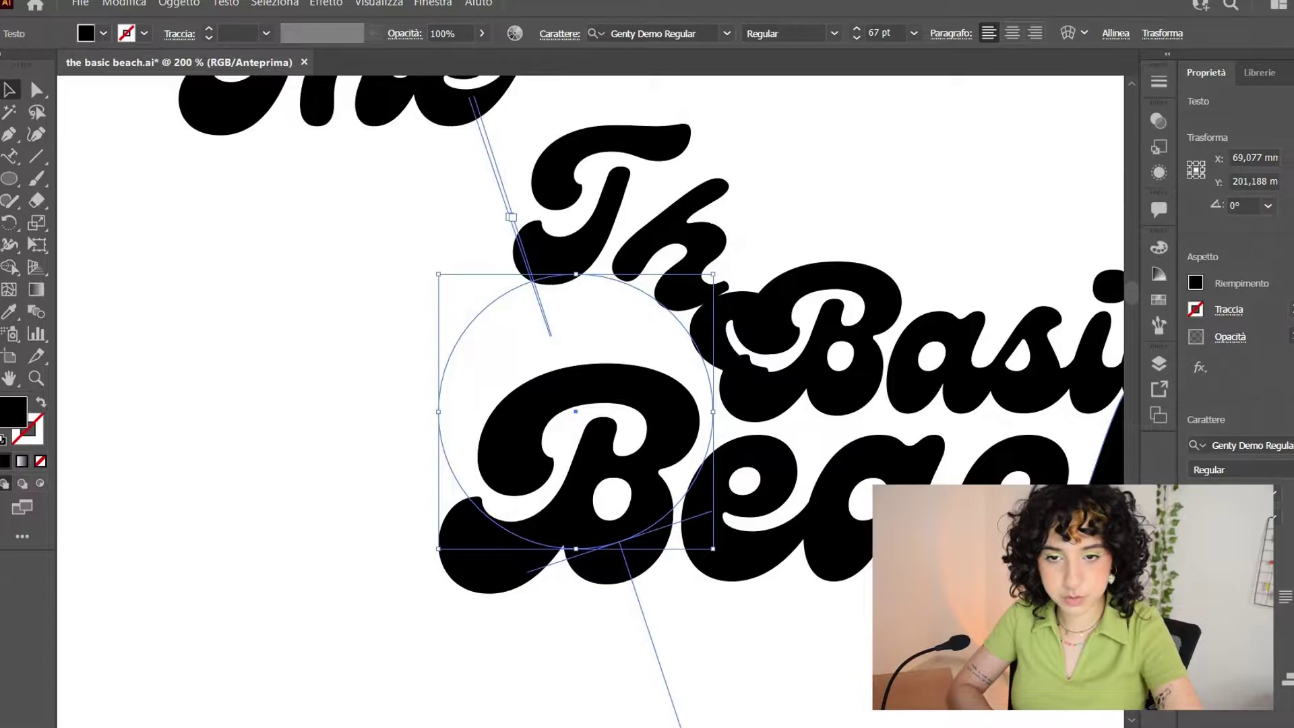
pyautogui.press('Down')
pyautogui.press('Down')
pyautogui.press('Down')
pyautogui.press('Down')
pyautogui.press('Down')
pyautogui.press('Down')
pyautogui.press('Down')
pyautogui.press('Down')
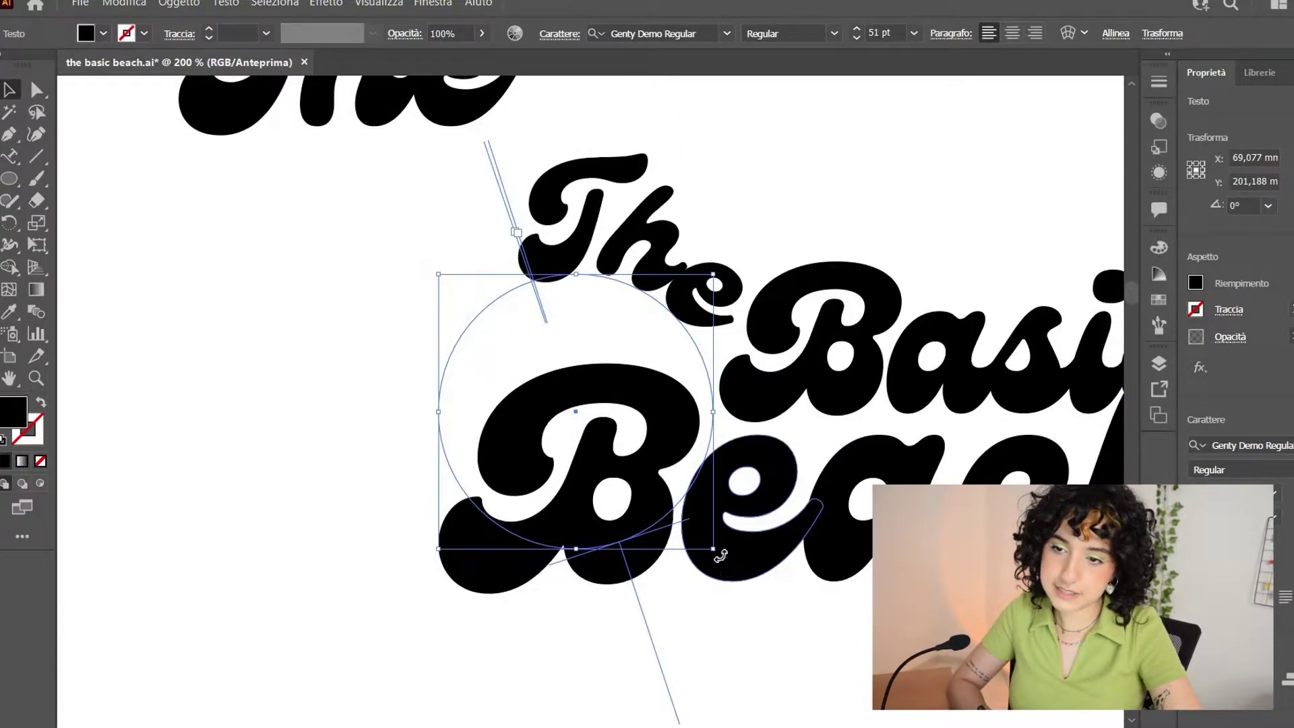
# Position the curved "The" above the B of "Beach", following the letter's curve beside "Basic"
pyautogui.moveTo(762, 480); pyautogui.dragTo(774, 407)
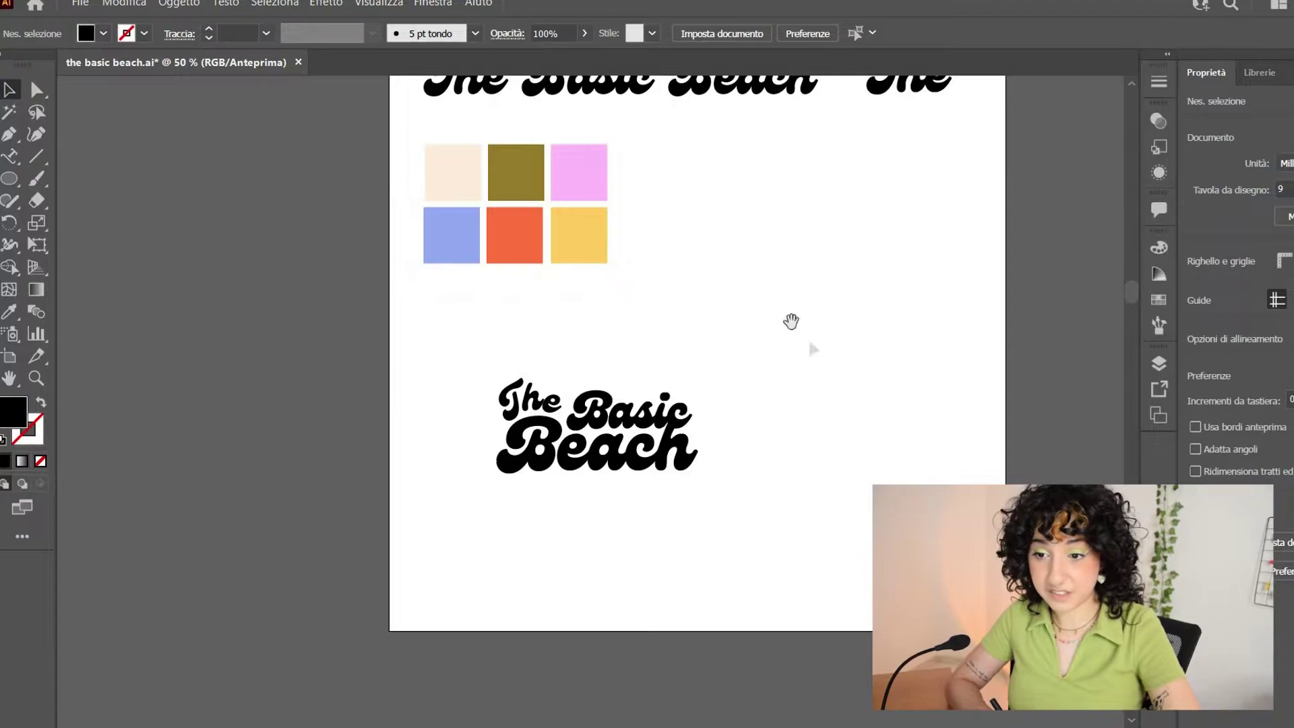
pyautogui.moveTo(791, 321); pyautogui.dragTo(799, 281)
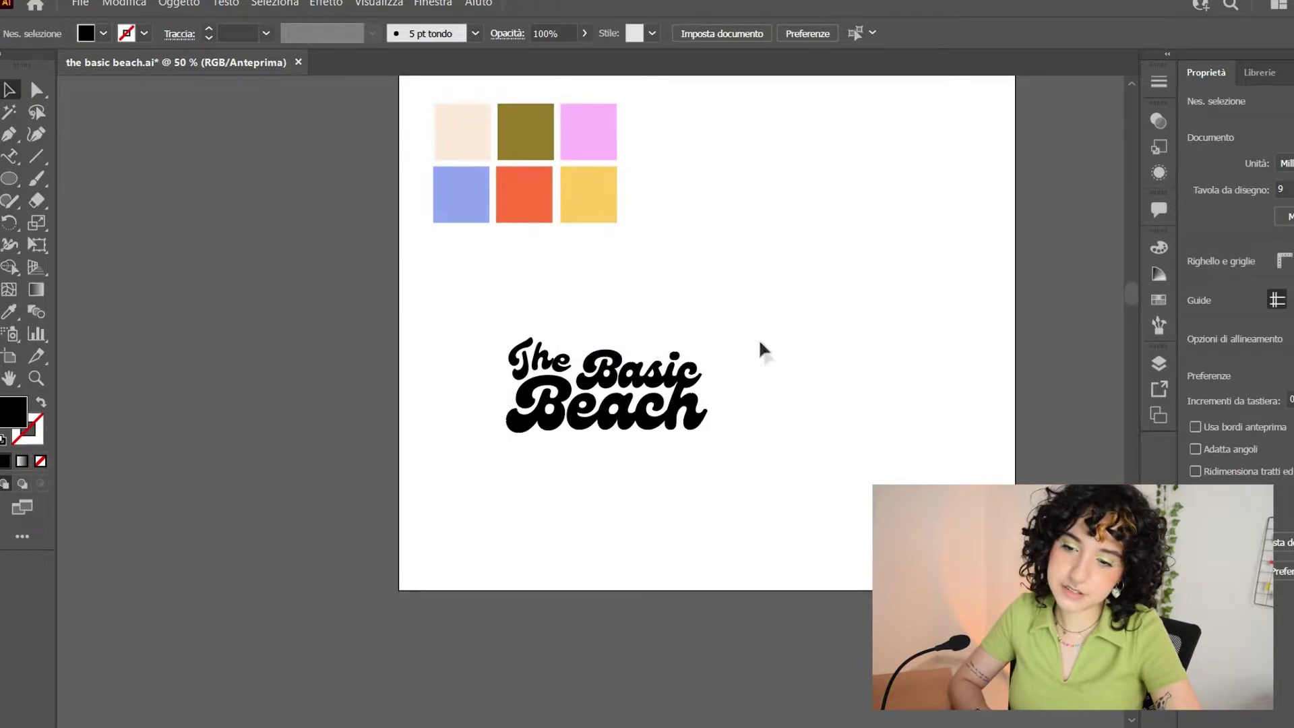
pyautogui.hotkey('ctrl', '+')
pyautogui.hotkey('ctrl', '+')
pyautogui.hotkey('ctrl', '+')
pyautogui.hotkey('ctrl', '+')
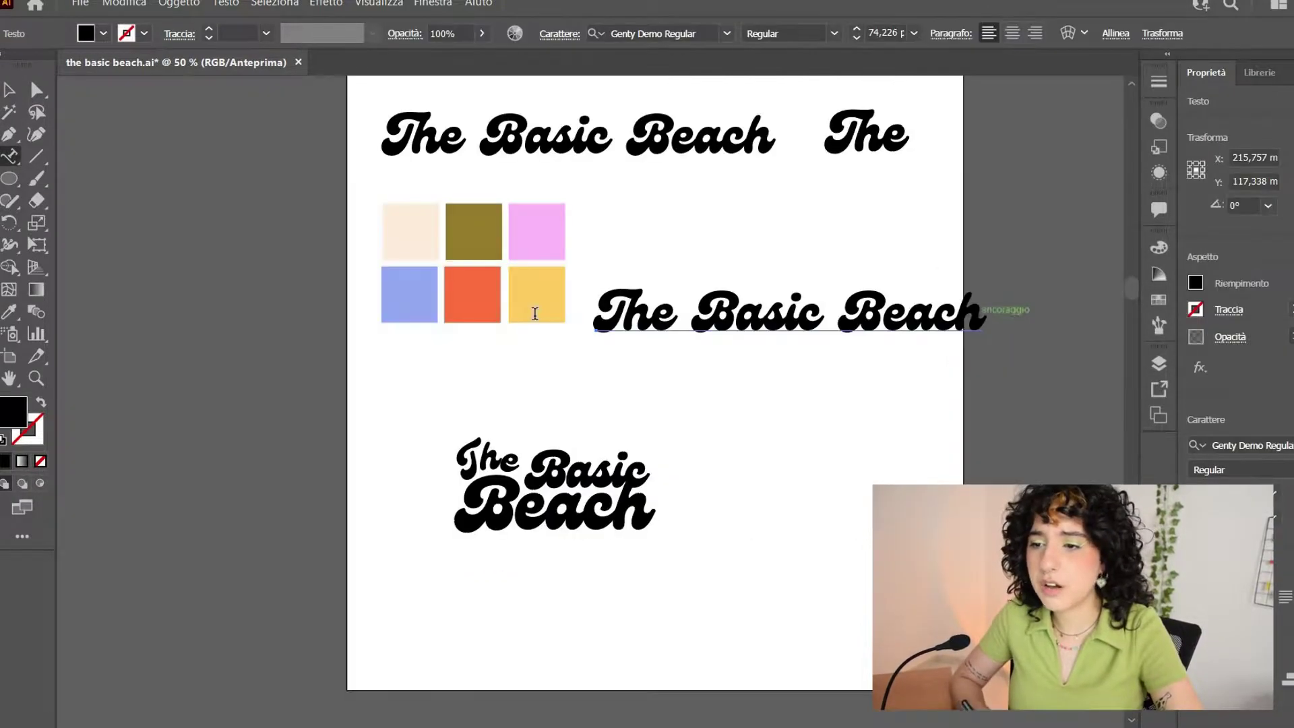
# Replace the text of the "The Basic Beach" copy beside the colour swatches with the single letter "M"
pyautogui.hotkey('ctrl', 'a')
pyautogui.write('M')
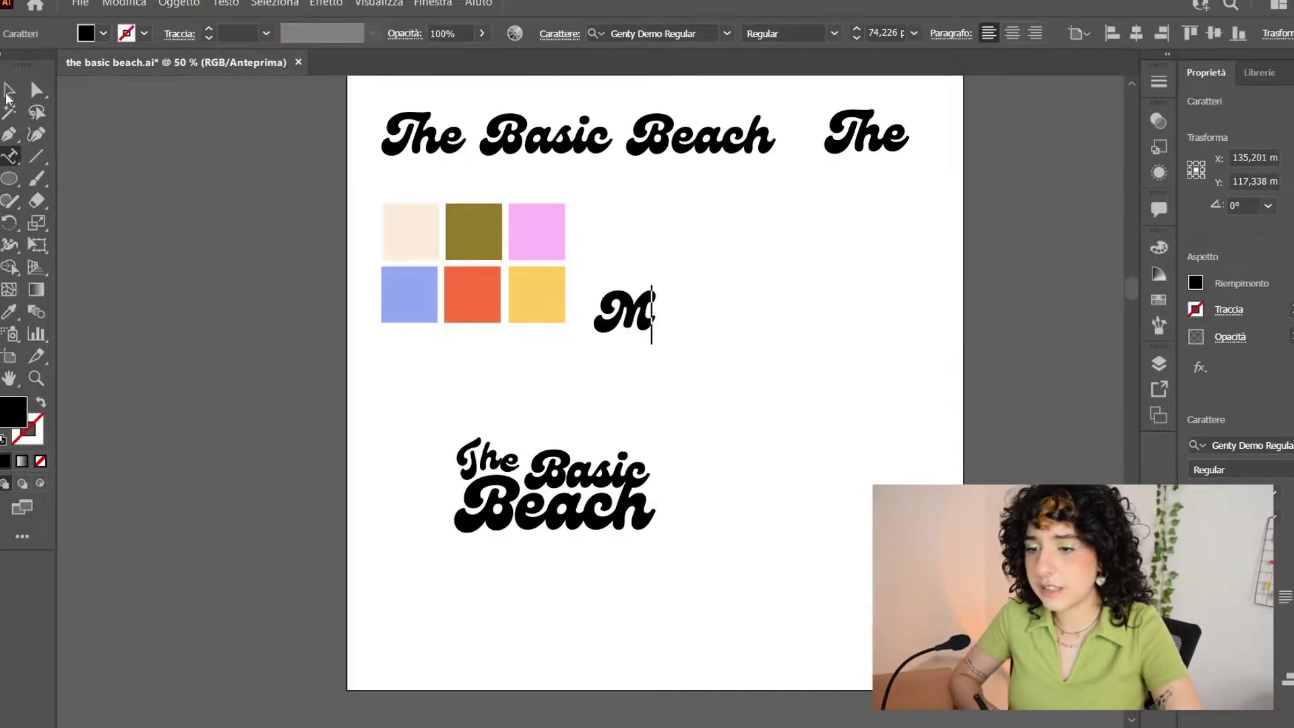
pyautogui.press('Escape')
pyautogui.click(283, 303)
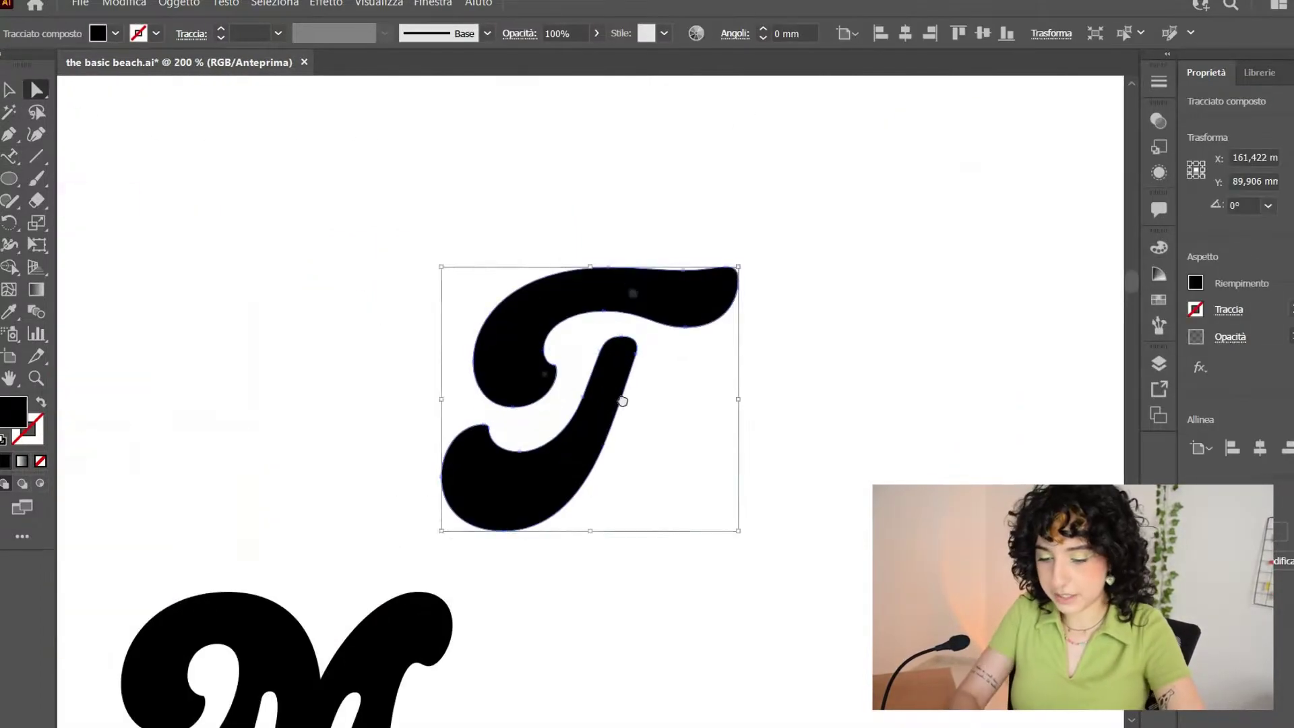
# Move the separate outlined T next to the M so the two letters stand side by side
pyautogui.moveTo(622, 400); pyautogui.dragTo(626, 208)
pyautogui.press('v')
pyautogui.moveTo(683, 541); pyautogui.dragTo(521, 256)
pyautogui.click(843, 364)
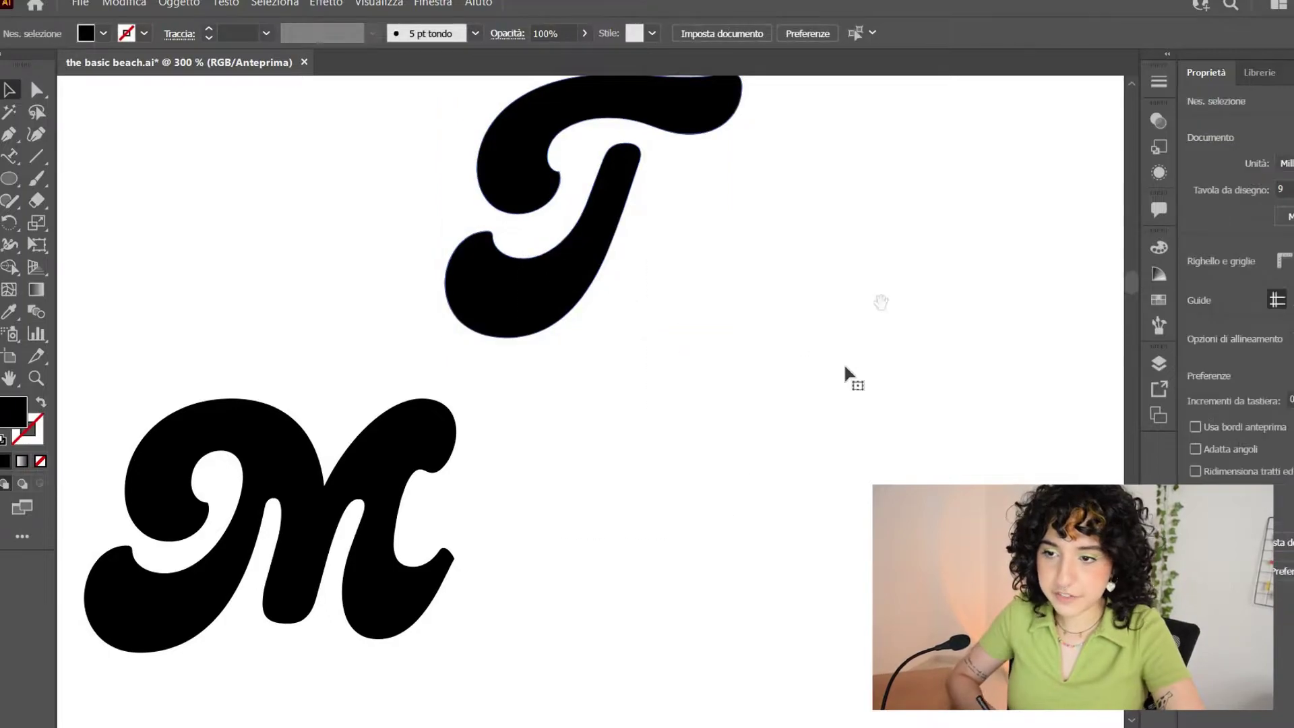
pyautogui.moveTo(660, 118); pyautogui.dragTo(808, 358)
pyautogui.moveTo(719, 539); pyautogui.dragTo(658, 439)
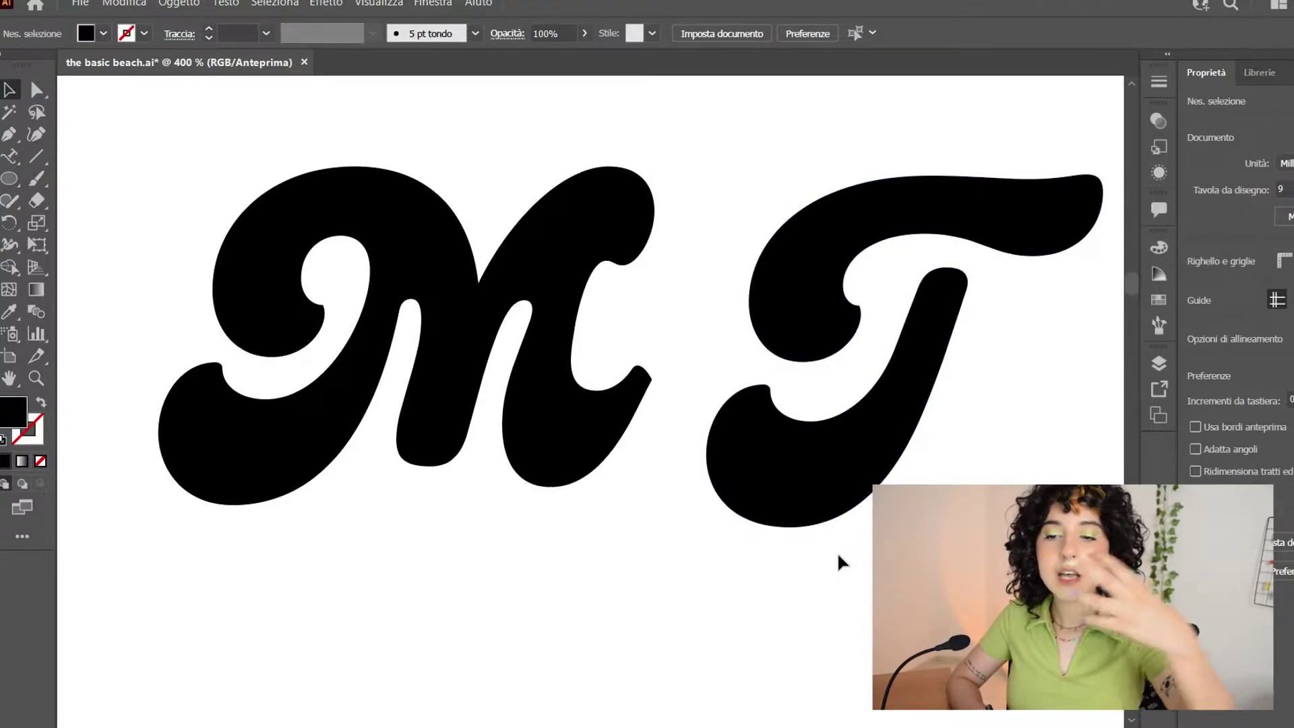
# Build a custom T from the M's left stroke and the T's crossbar, and reshape its stem with the Pencil tool
pyautogui.click(578, 441)
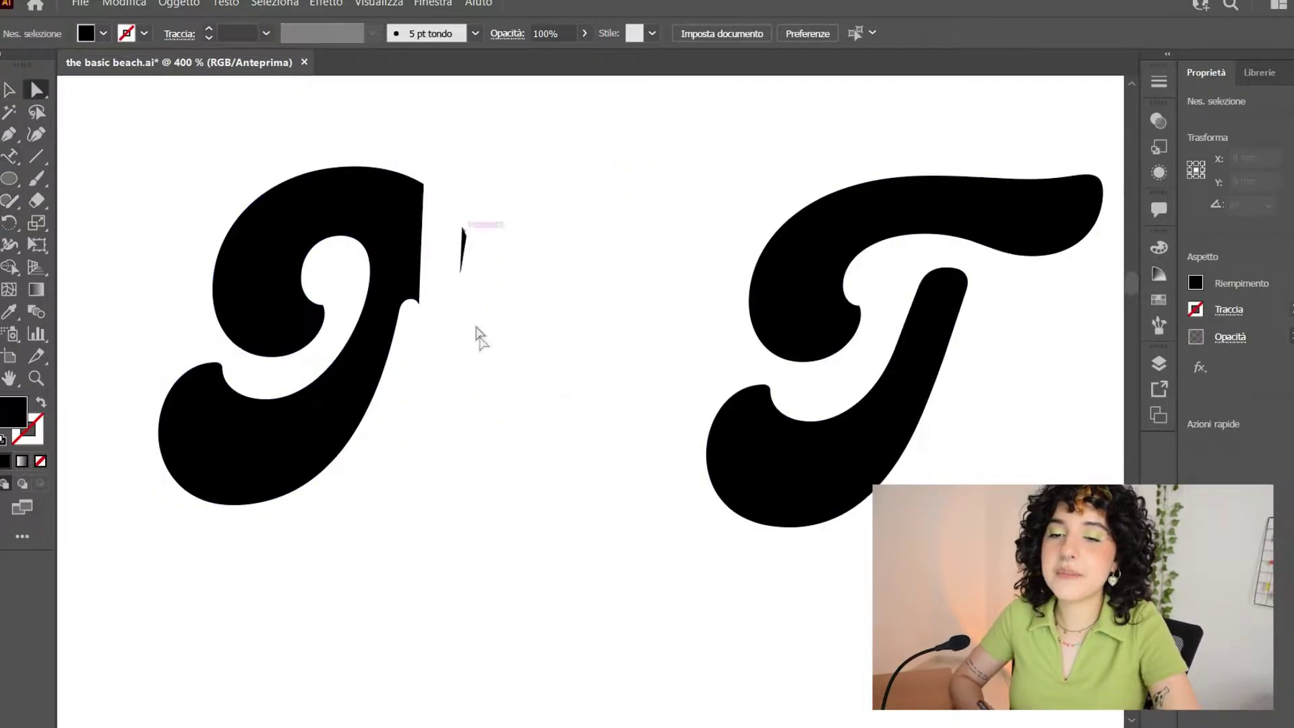
pyautogui.moveTo(736, 246); pyautogui.dragTo(709, 233)
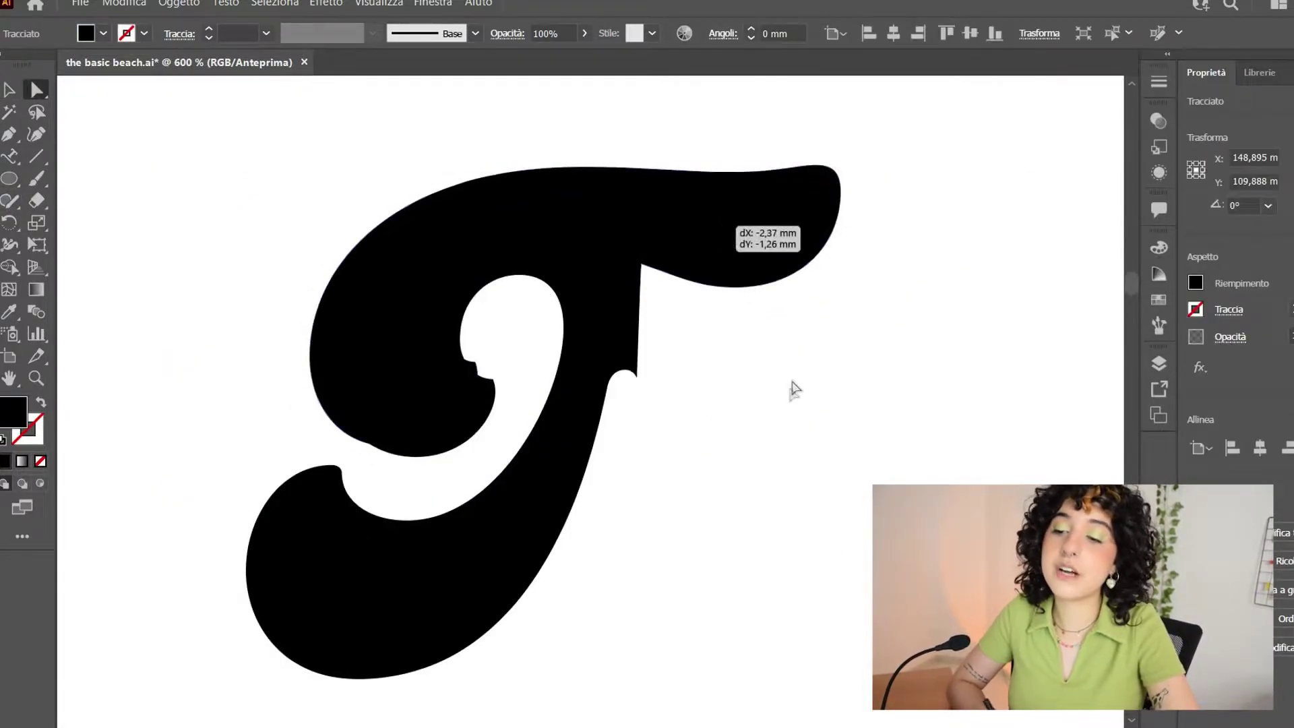
pyautogui.click(398, 281)
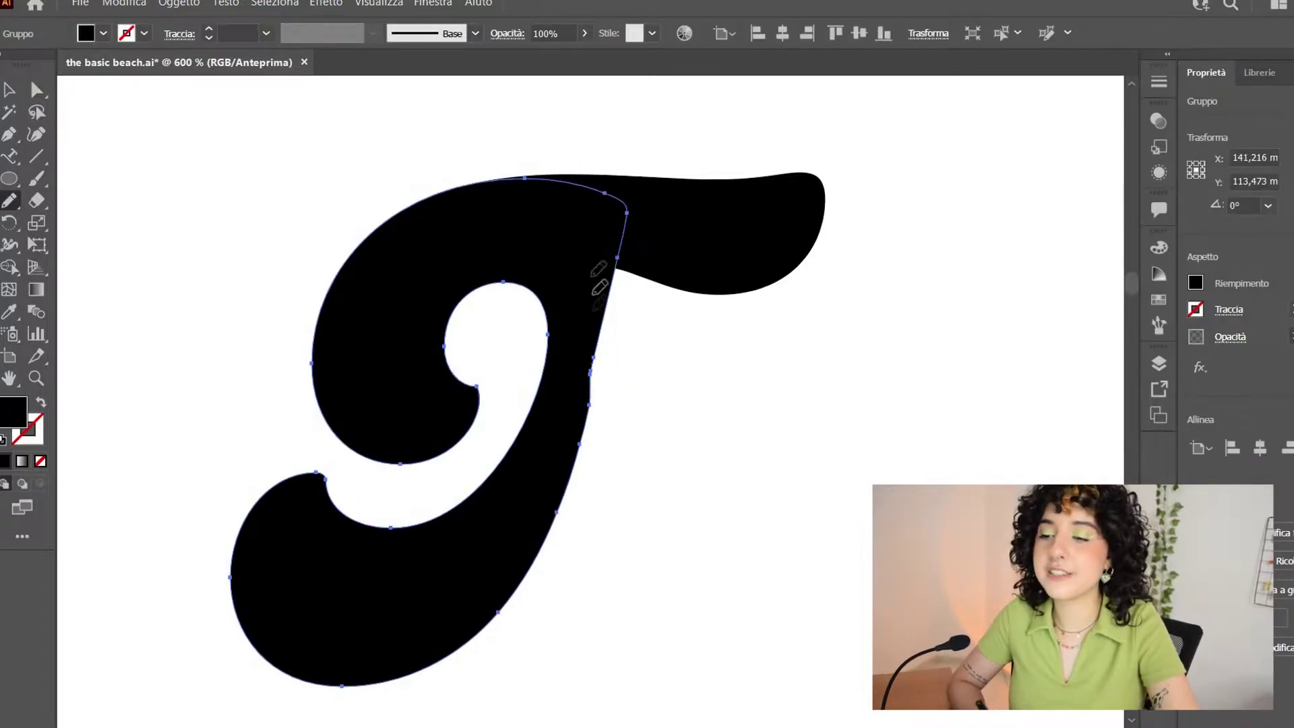
pyautogui.moveTo(599, 287); pyautogui.dragTo(578, 185)
pyautogui.press('v')
pyautogui.click(103, 233)
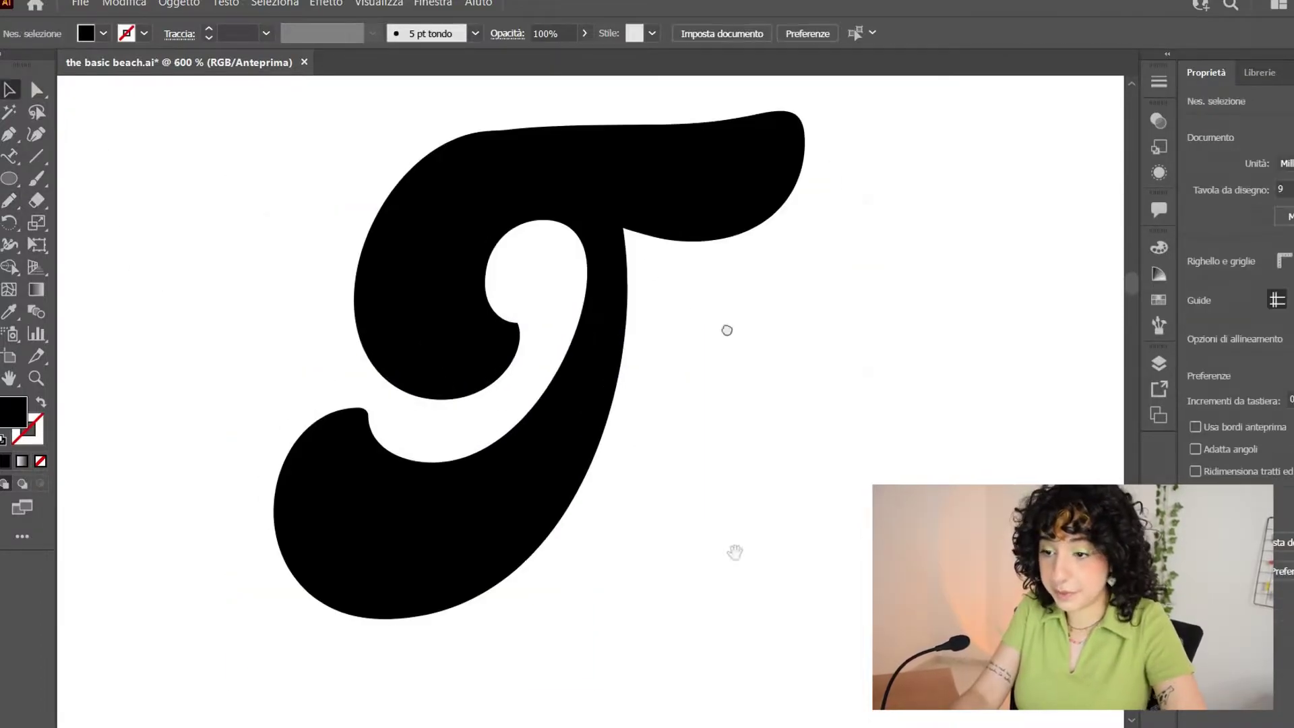
pyautogui.moveTo(9, 200); pyautogui.dragTo(101, 258)
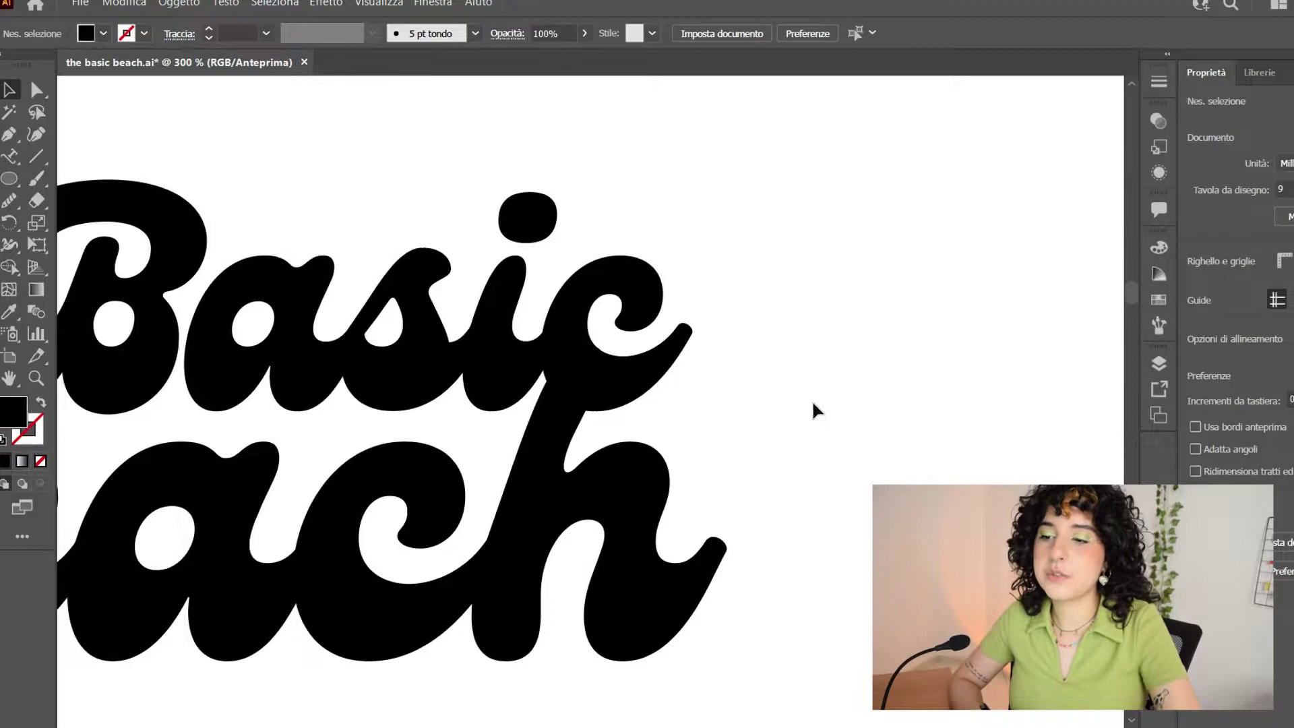
# Reshape the upper stem of the h in "Beach" with the Pencil tool where it meets the c of "Basic"
pyautogui.scroll(2, 529, 375)
pyautogui.click(479, 427)
pyautogui.hotkey('ctrl', '-')
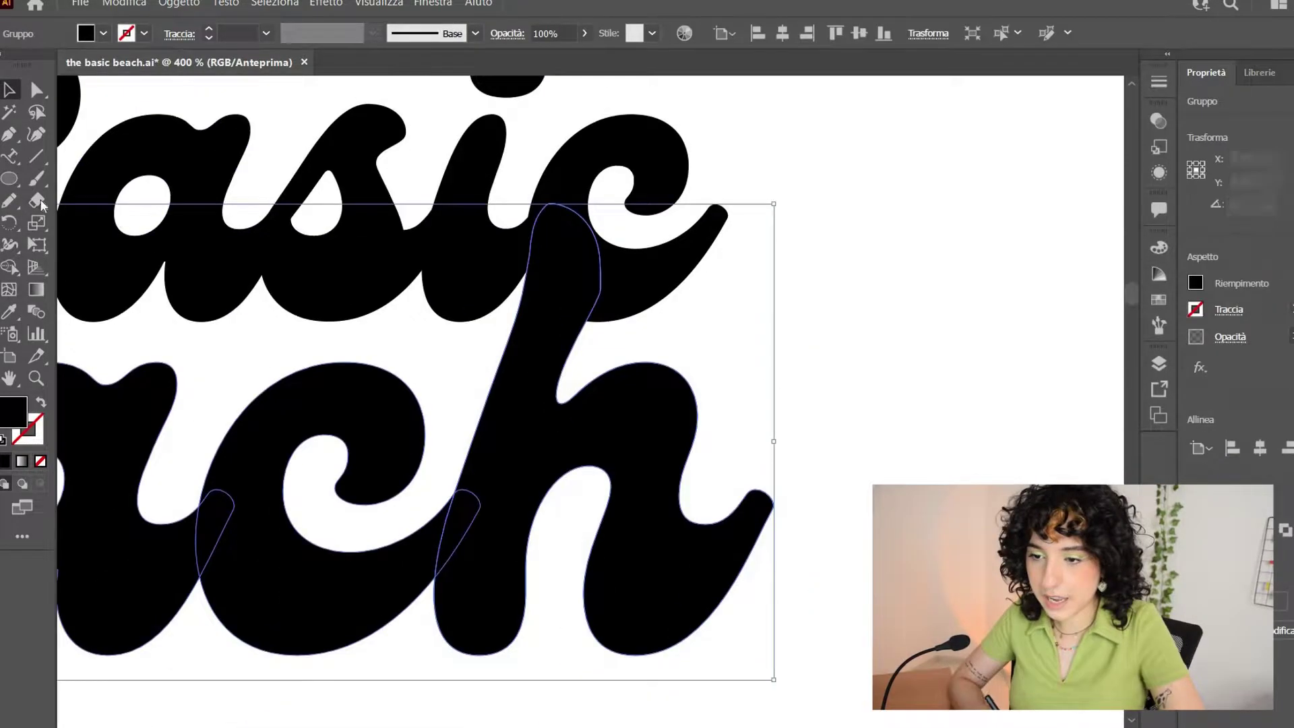
pyautogui.click(10, 200)
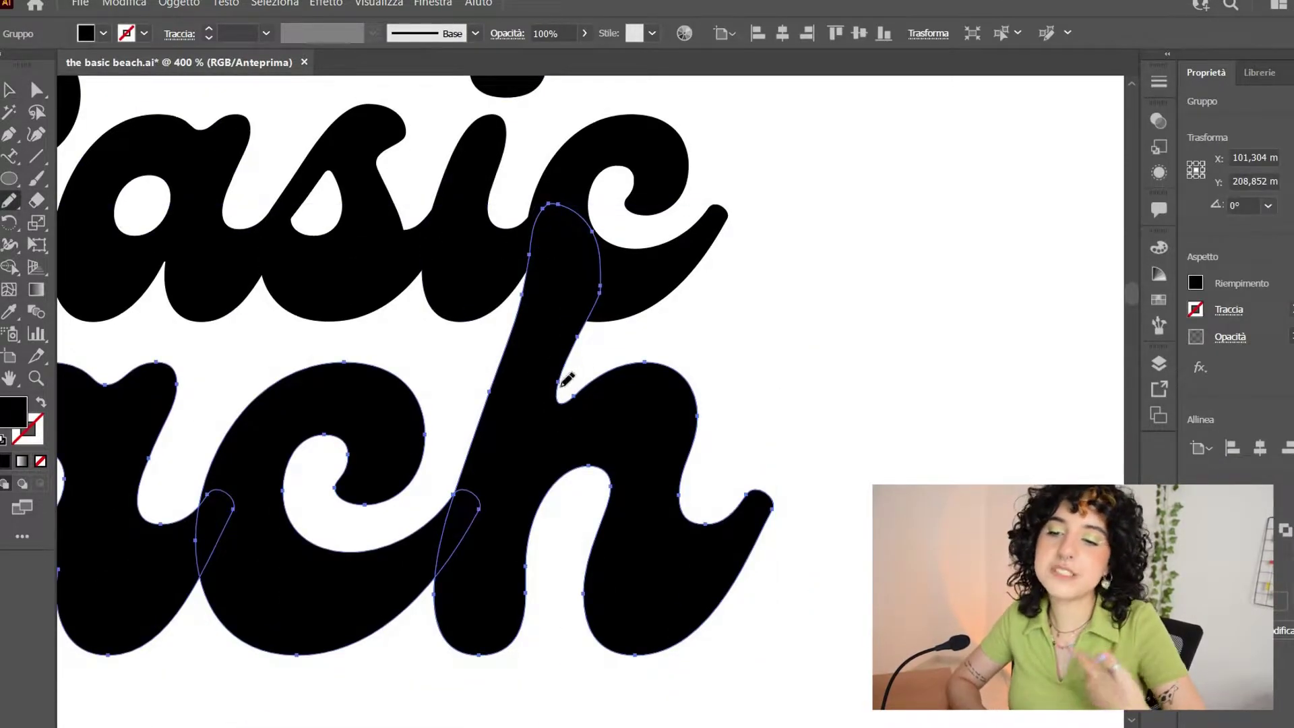
pyautogui.moveTo(560, 372)
pyautogui.mouseDown()
pyautogui.moveTo(563, 338)
pyautogui.moveTo(599, 283)
pyautogui.mouseUp()
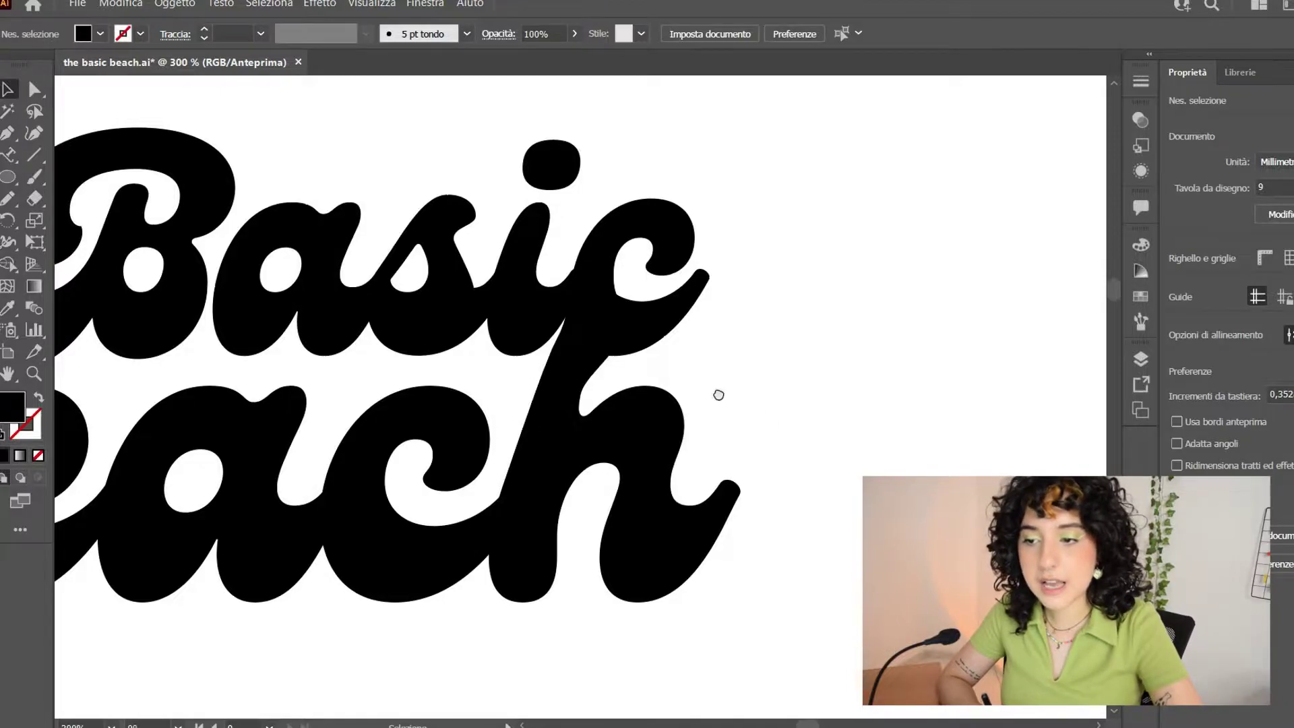
# Offset the path of the merged c and h shape by 1 mm with rounded corners and a miter limit of 4
pyautogui.hscroll(-5, 714, 418)
pyautogui.hscroll(-3, 687, 438)
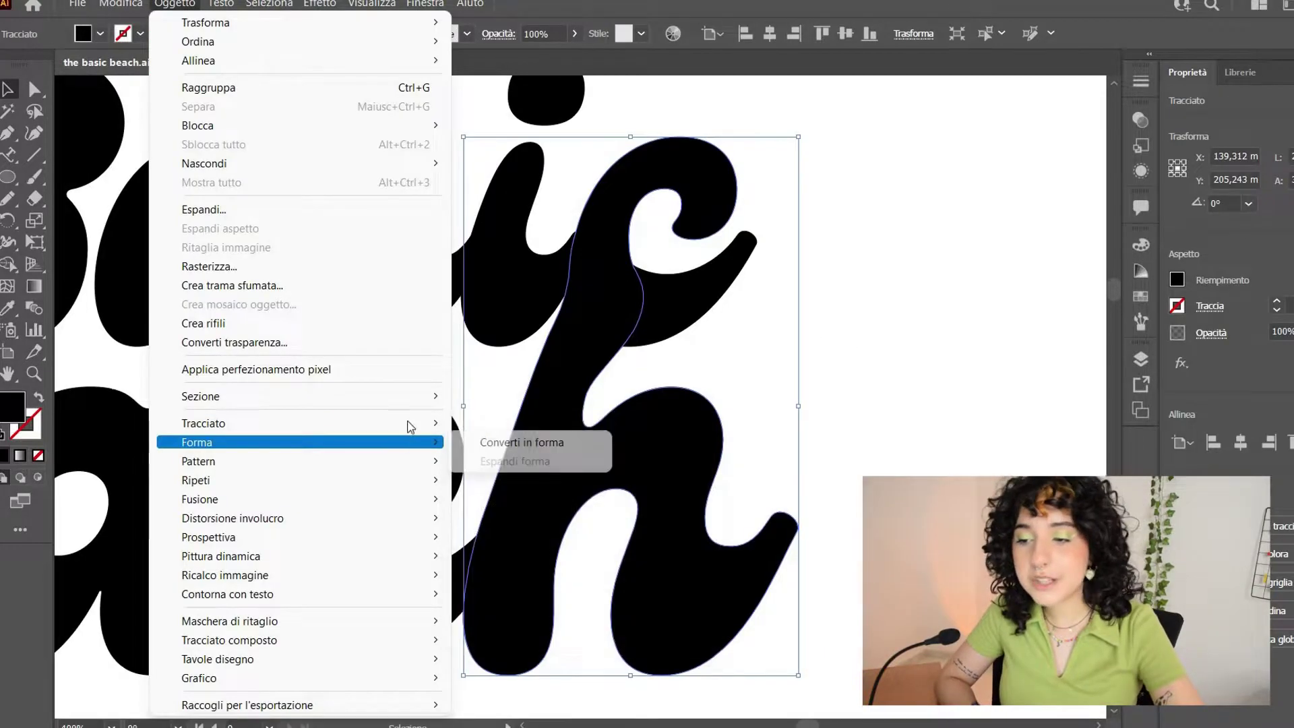
pyautogui.moveTo(424, 423)
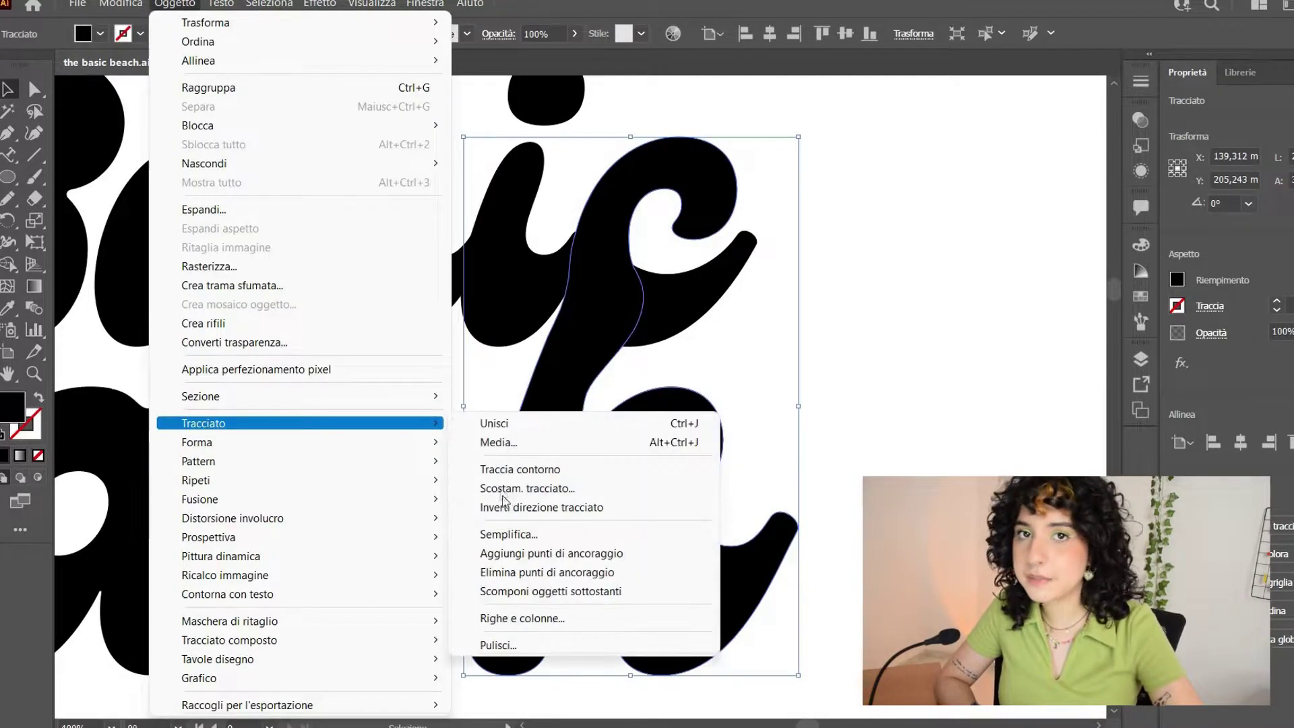
pyautogui.click(512, 488)
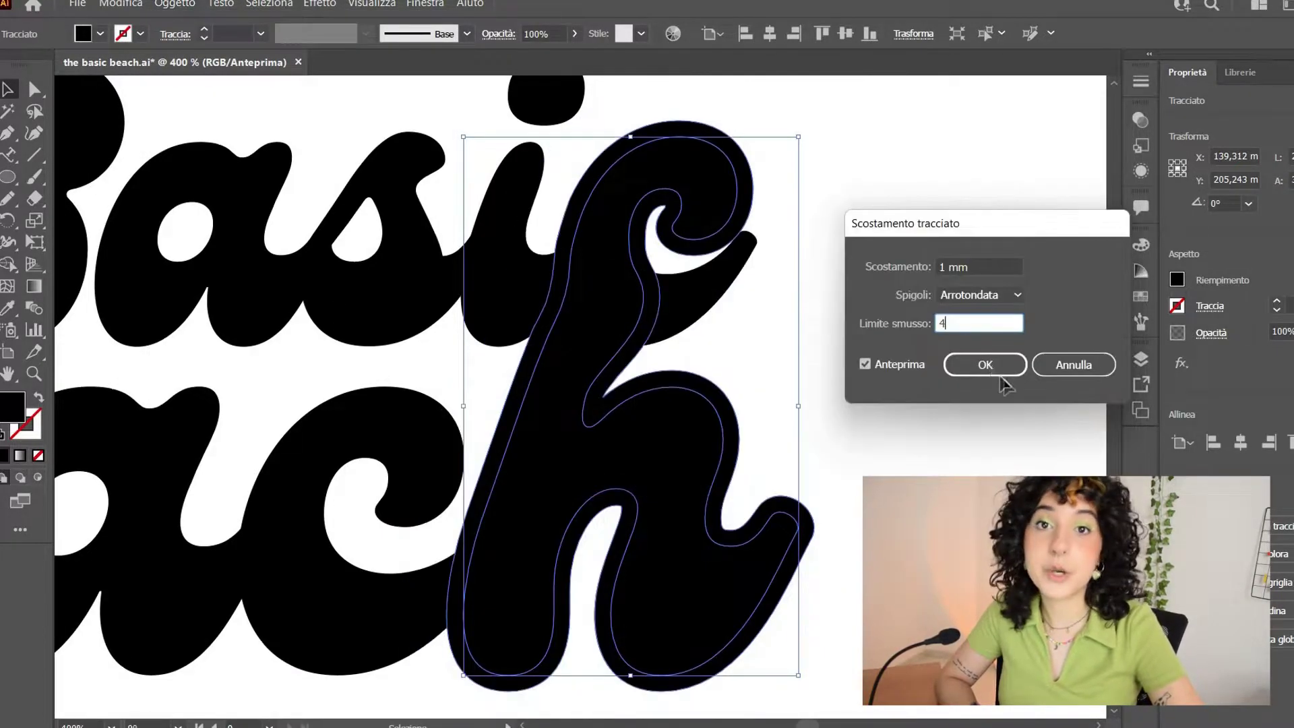
pyautogui.click(984, 365)
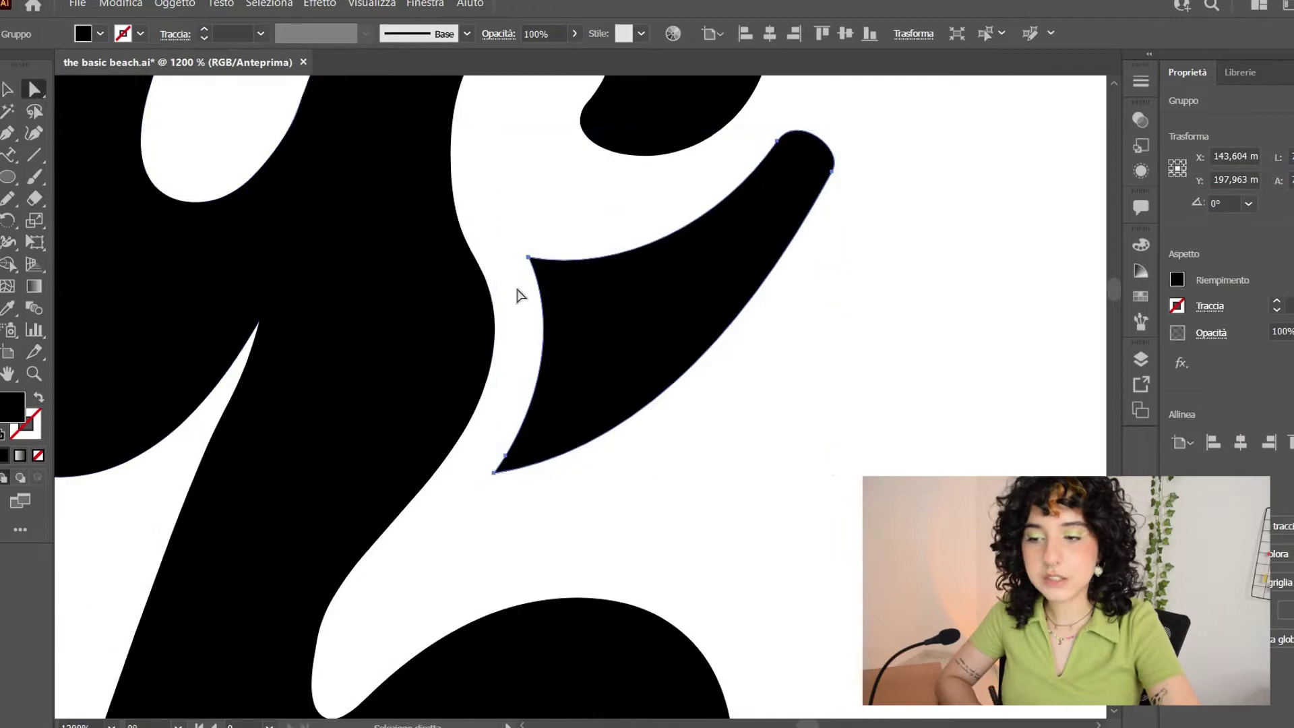
pyautogui.press('v')
pyautogui.hotkey('ctrl', '1')
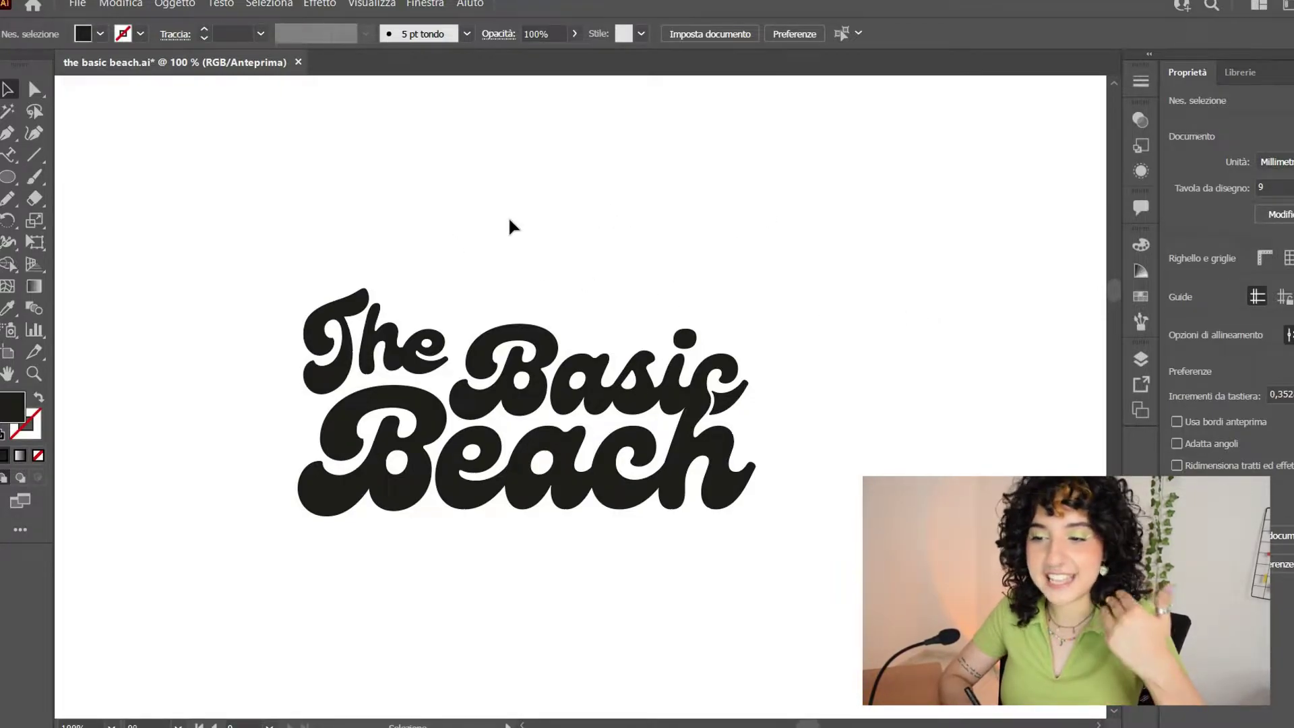
pyautogui.moveTo(856, 570); pyautogui.dragTo(878, 607)
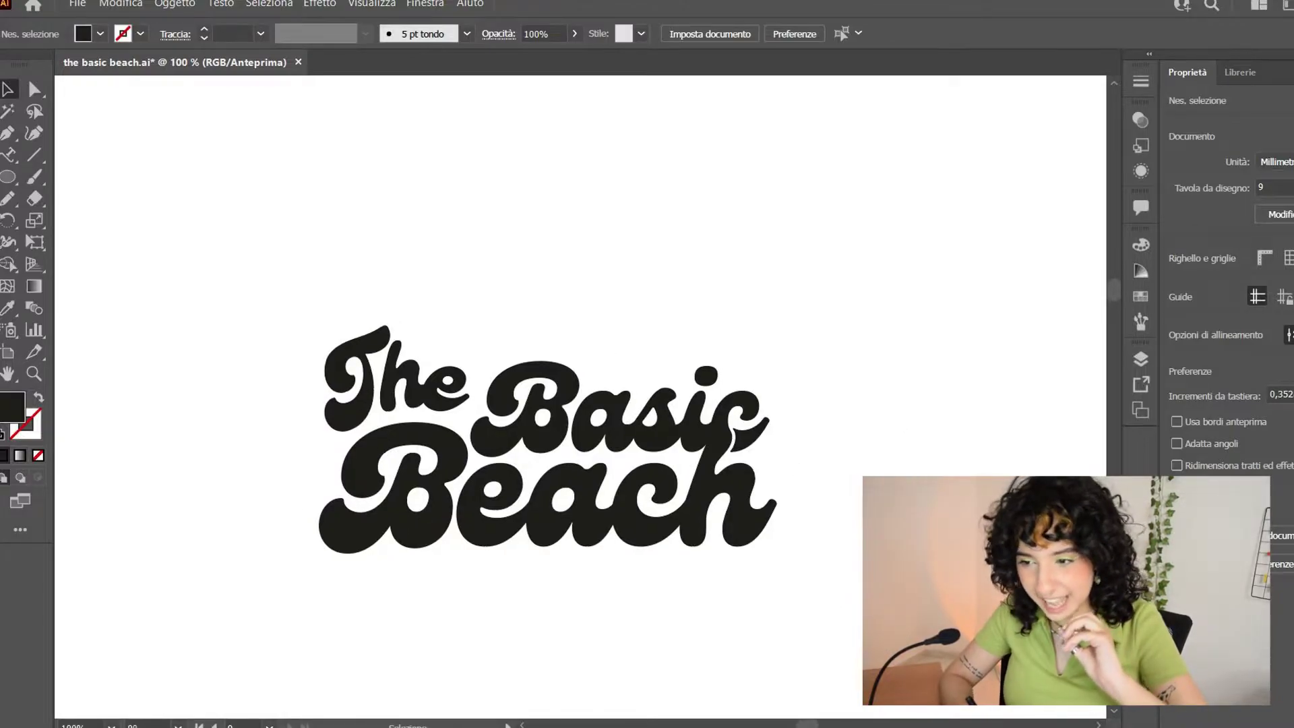
pyautogui.hotkey('ctrl', '+')
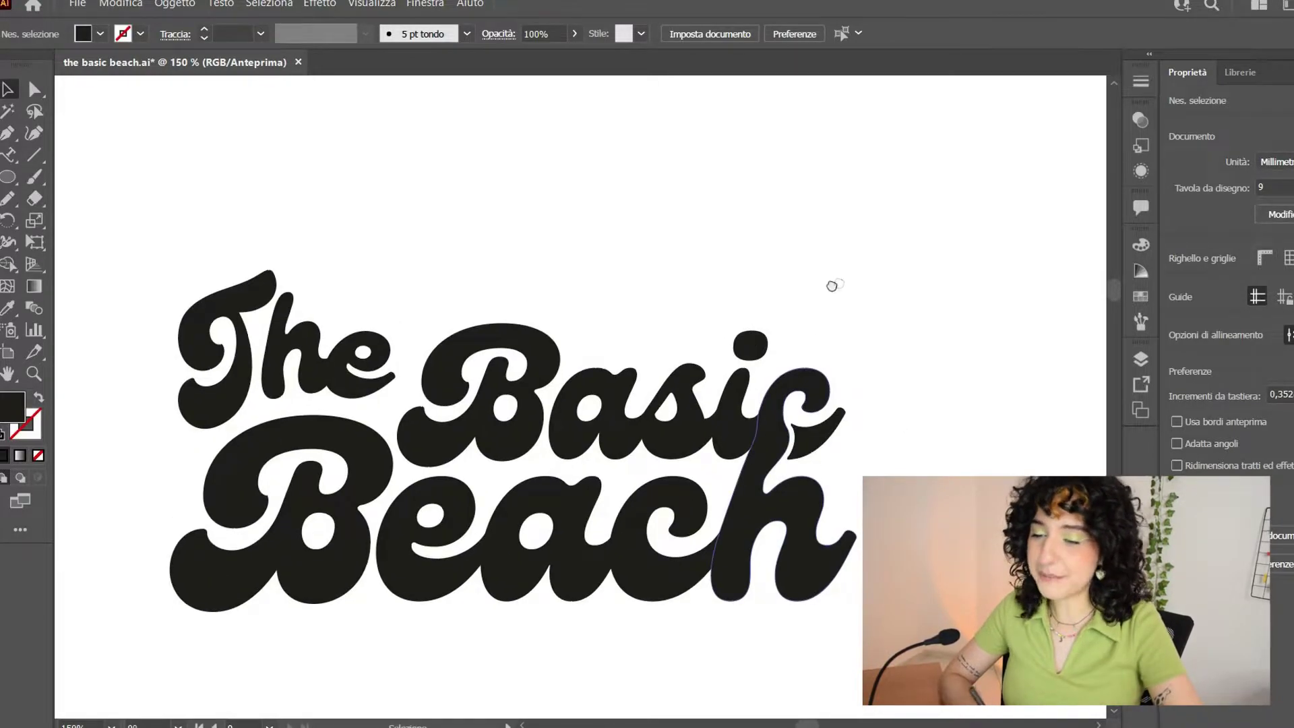
# Draw a horizontal line above the lettering and give it a 5 pt black stroke with rounded ends
pyautogui.moveTo(780, 248); pyautogui.dragTo(813, 242)
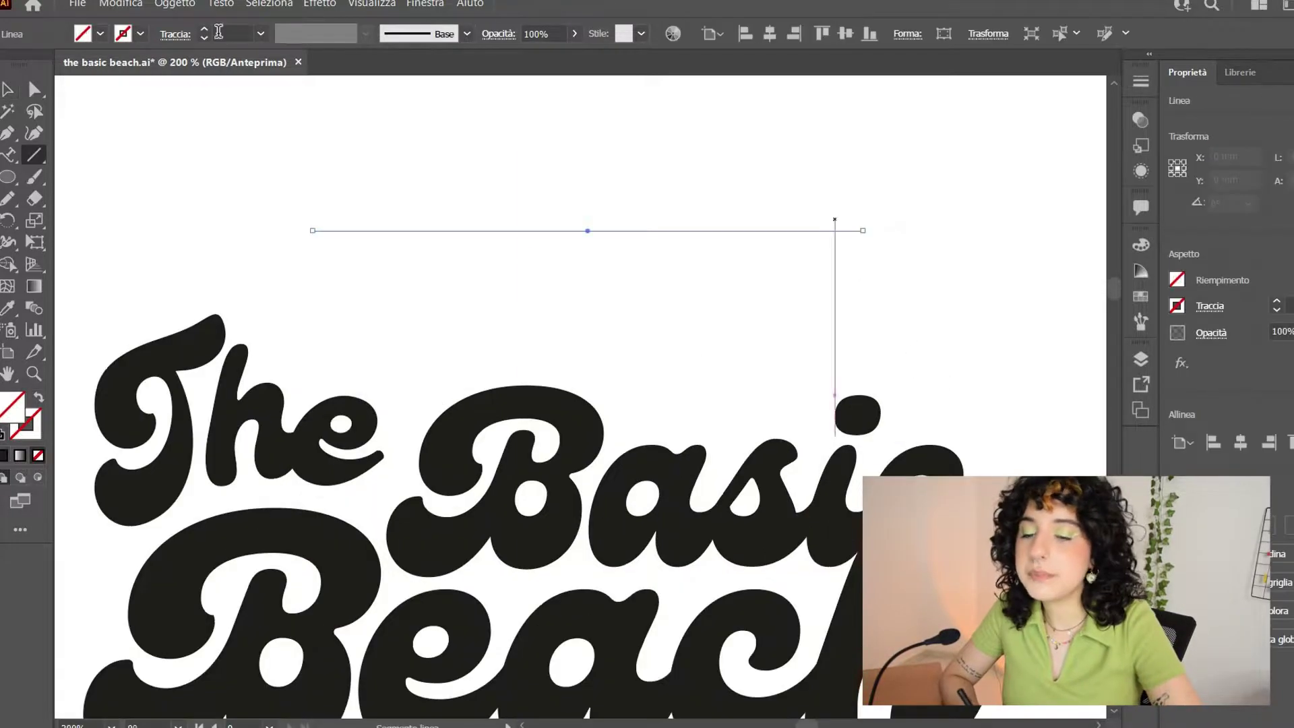
pyautogui.moveTo(838, 229); pyautogui.dragTo(863, 230)
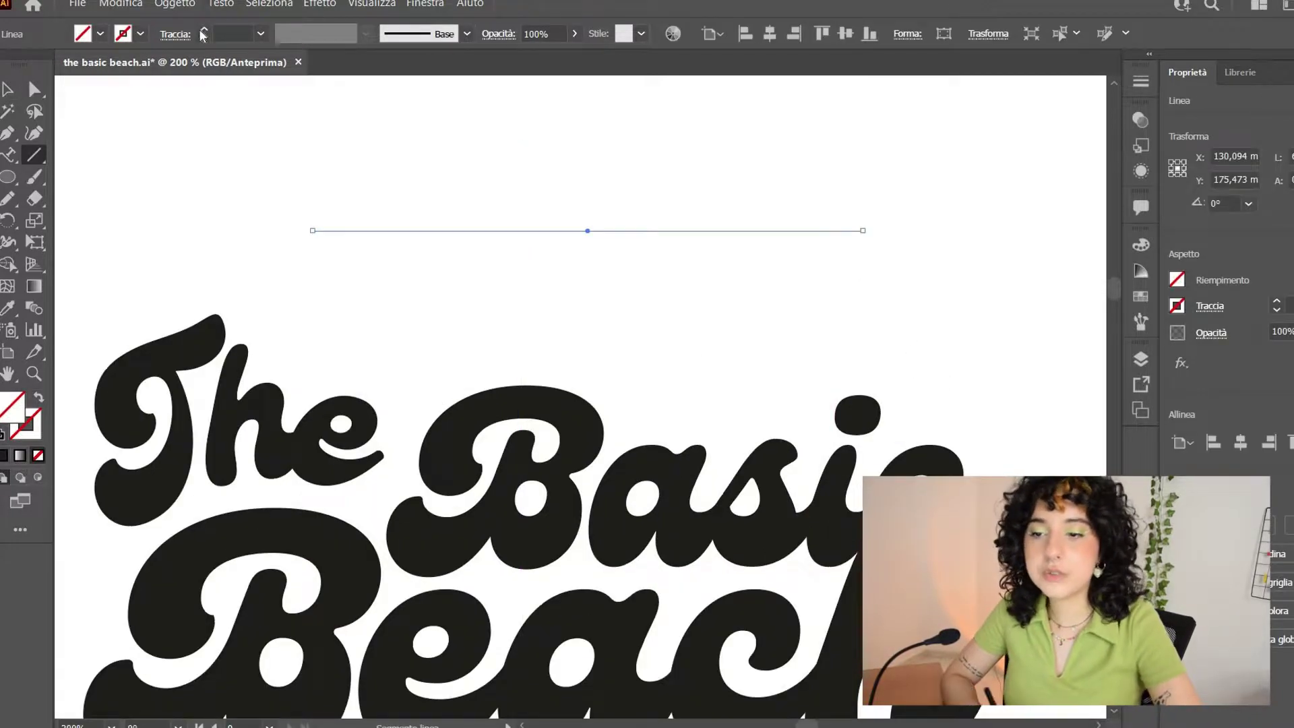
pyautogui.click(204, 29)
pyautogui.click(204, 29)
pyautogui.click(167, 38)
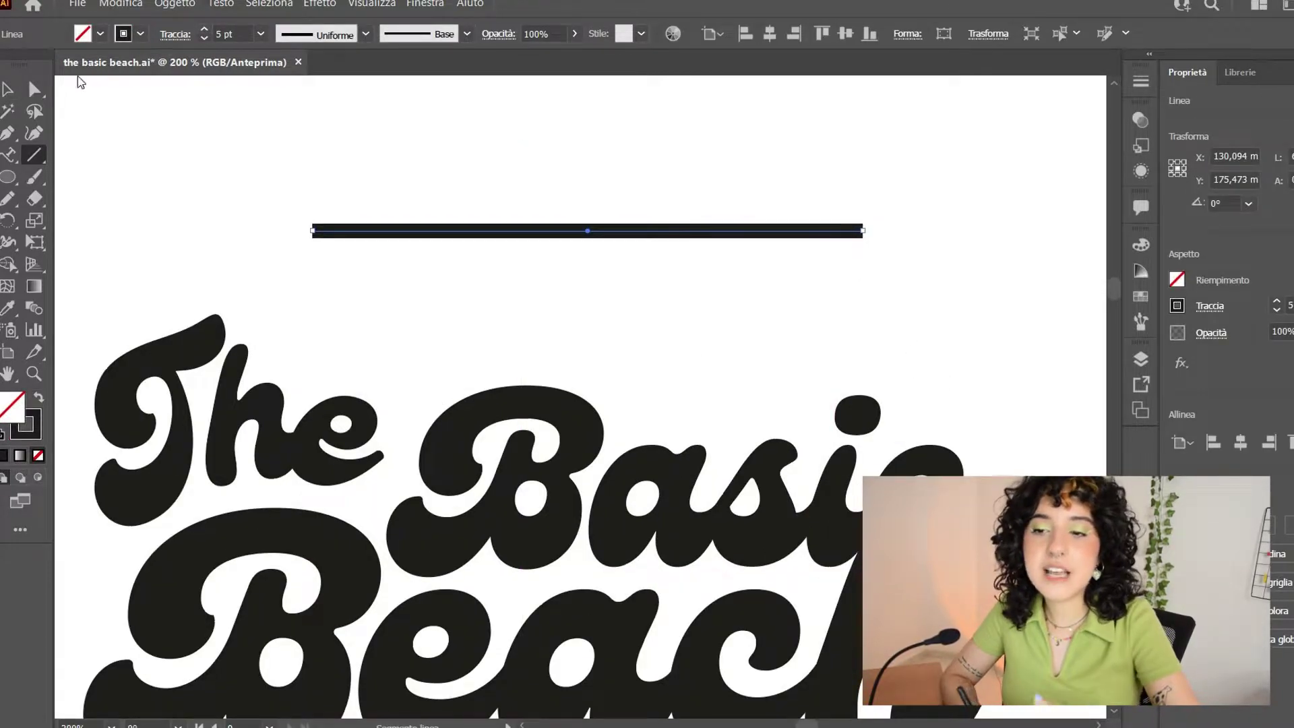
pyautogui.click(74, 80)
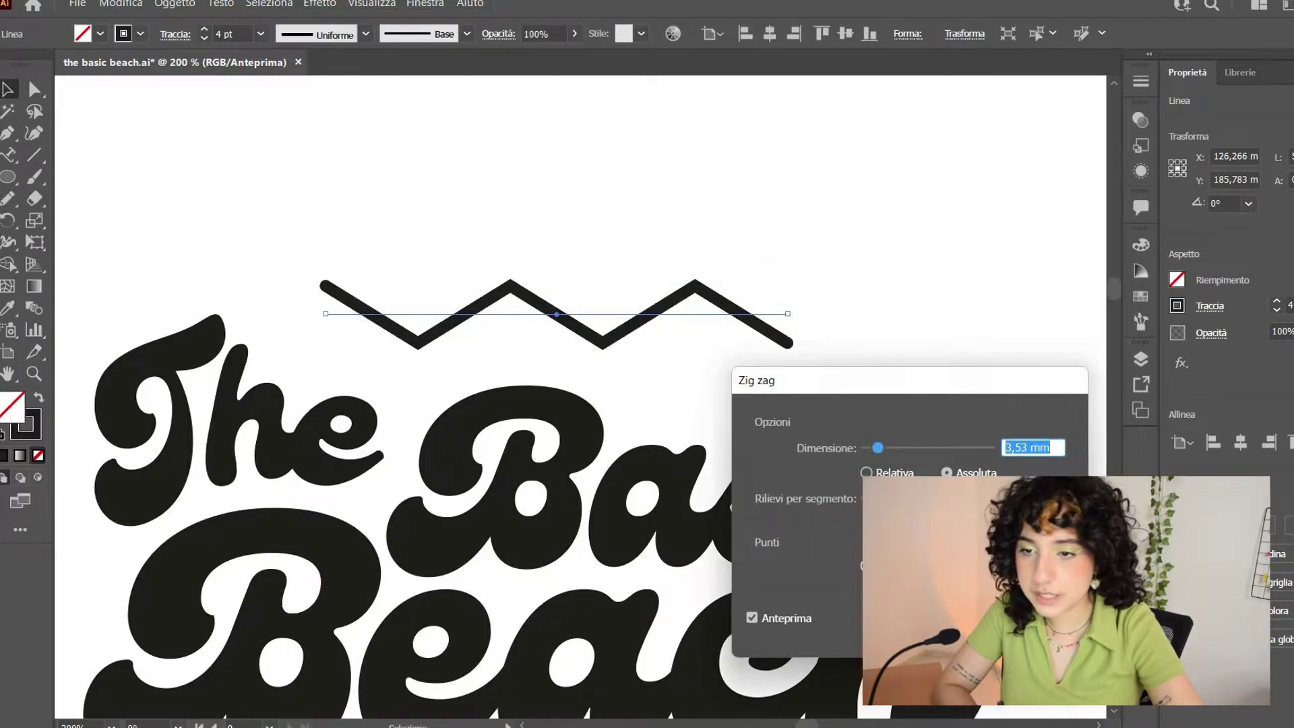
# Apply a smooth Zig Zag effect to the line and make two offset wavy lines above the lettering
pyautogui.click(866, 566)
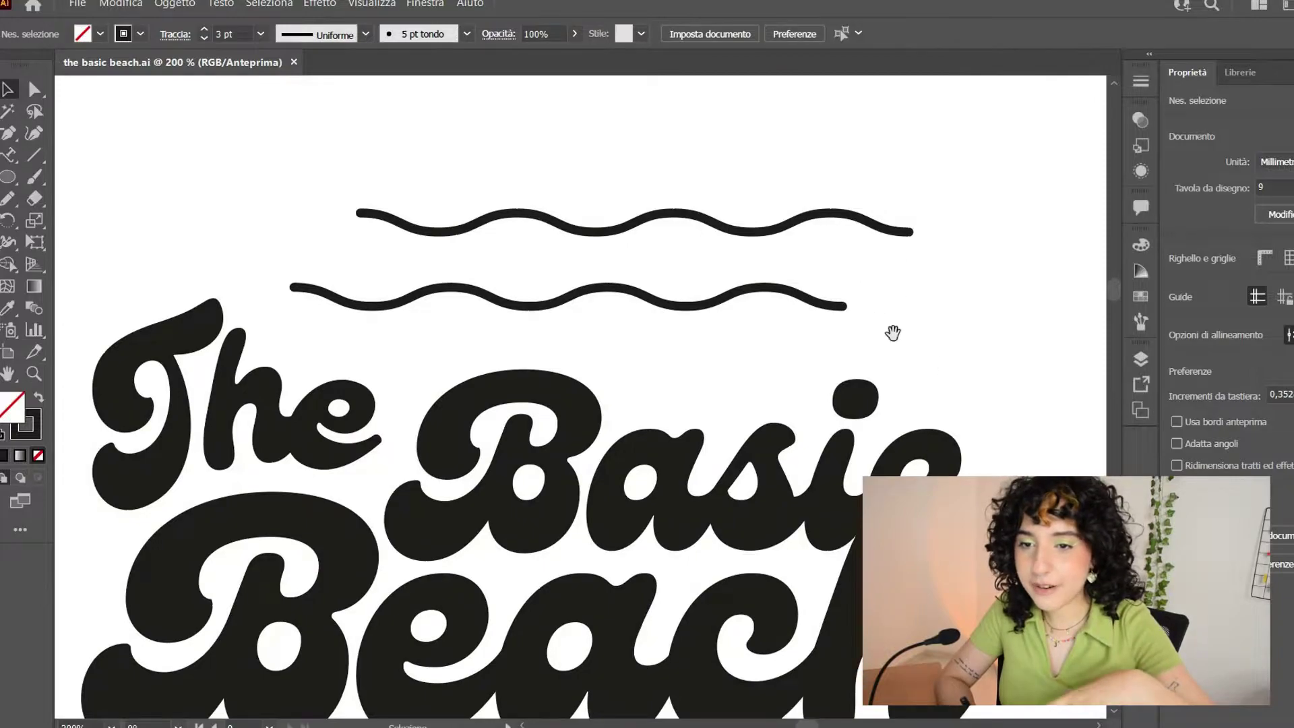
pyautogui.moveTo(892, 332); pyautogui.dragTo(869, 402)
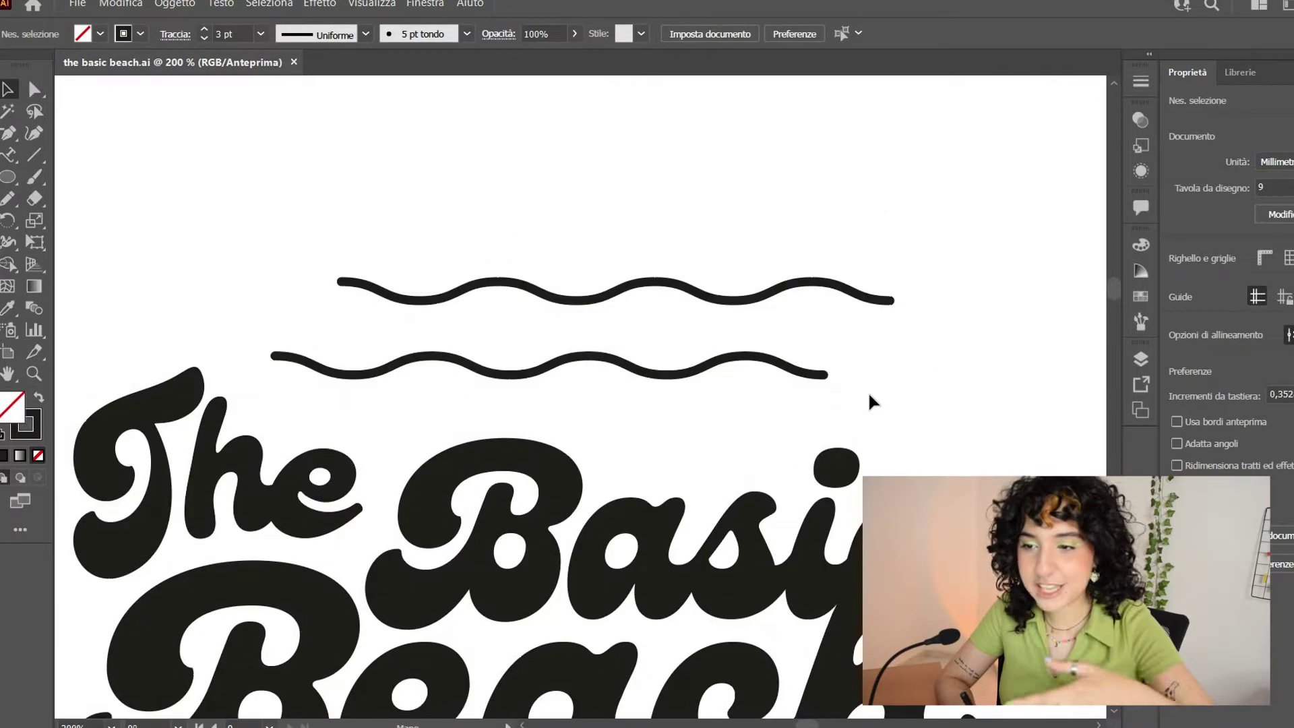
pyautogui.hscroll(-5, 835, 370)
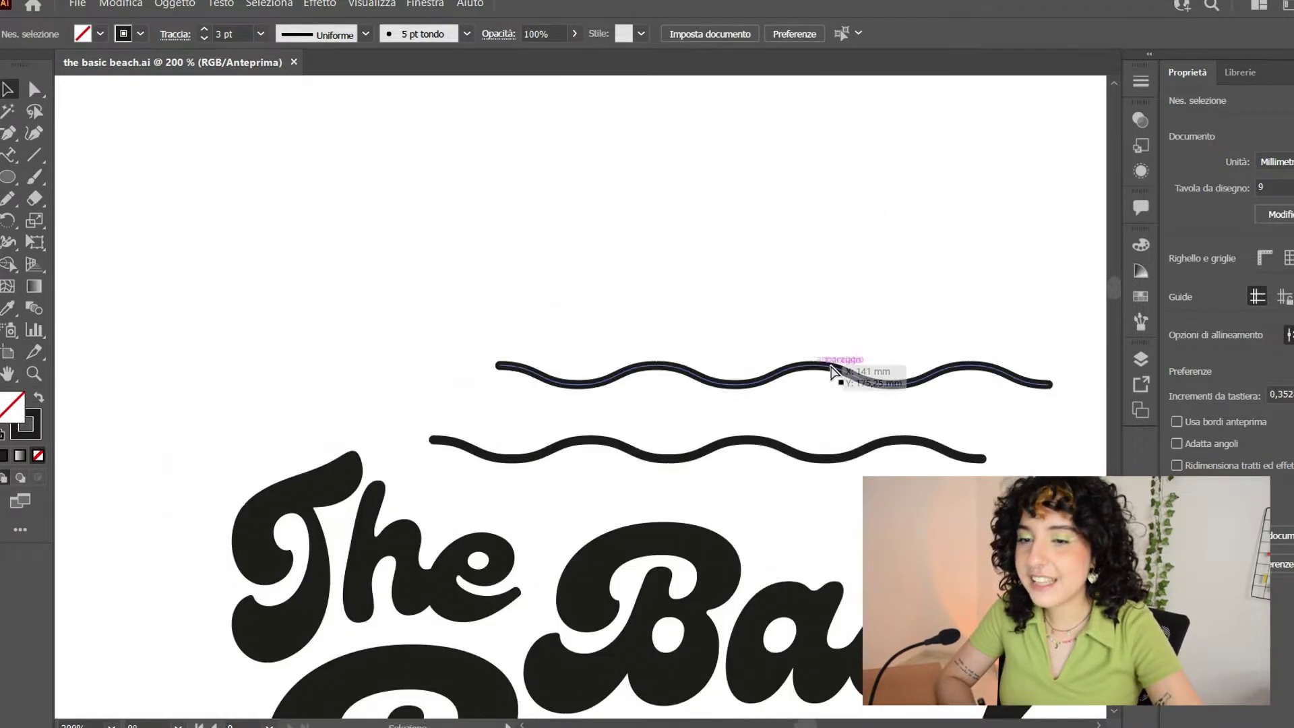
# Shape an upright rectangle above the waves into a drinking glass that narrows toward its base, with rounded corners
pyautogui.hotkey('ctrl', '+')
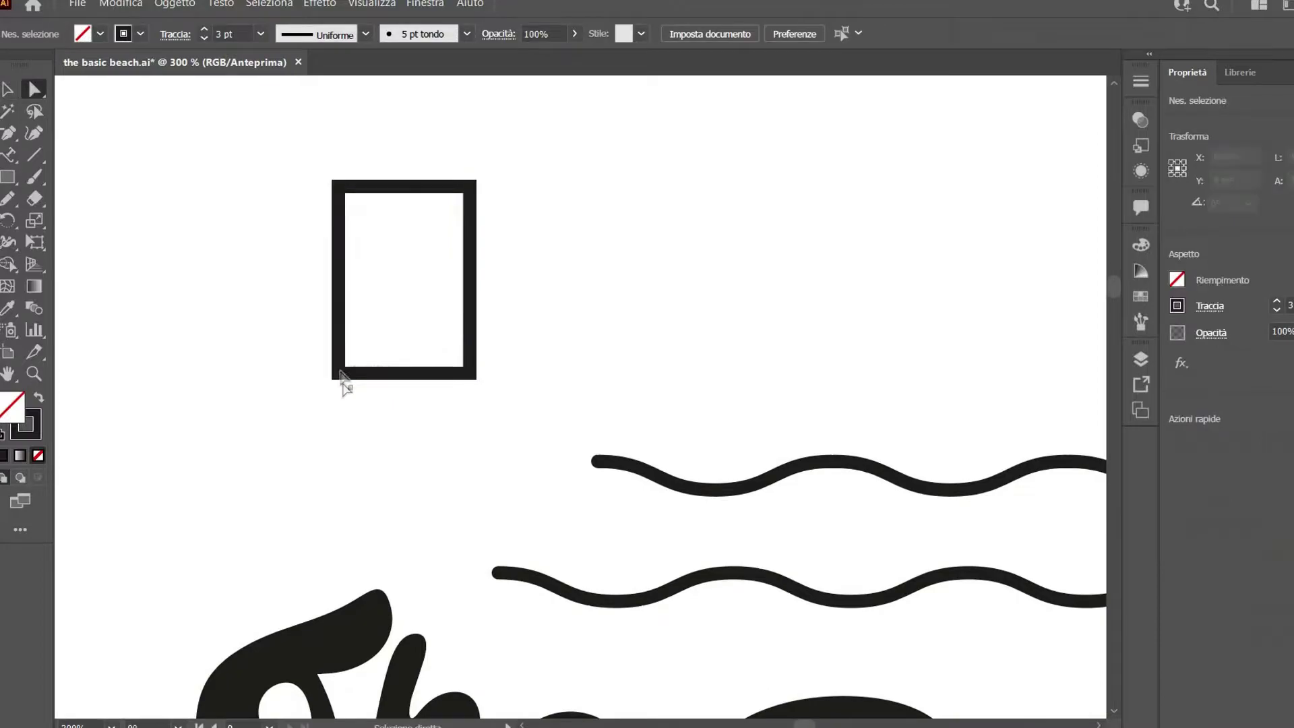
pyautogui.press('a')
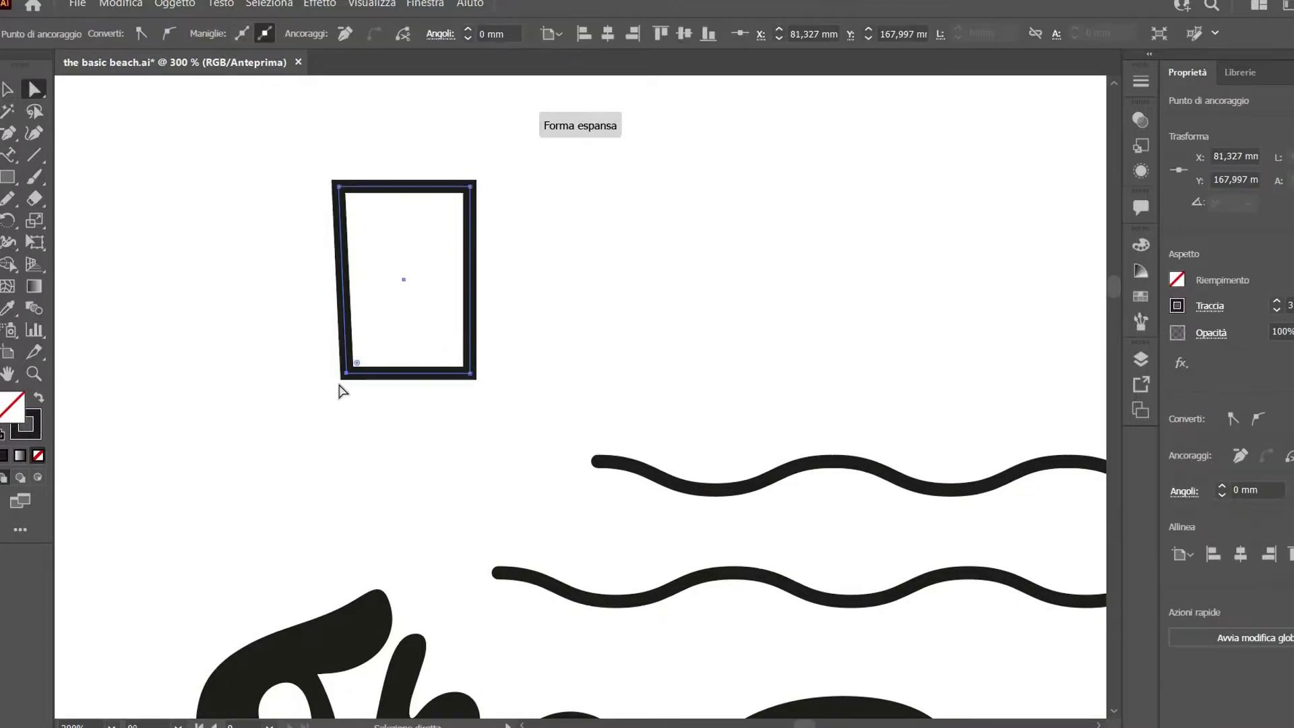
pyautogui.moveTo(340, 375); pyautogui.dragTo(355, 374)
pyautogui.moveTo(469, 375)
pyautogui.mouseDown()
pyautogui.moveTo(323, 172)
pyautogui.moveTo(369, 214)
pyautogui.mouseUp()
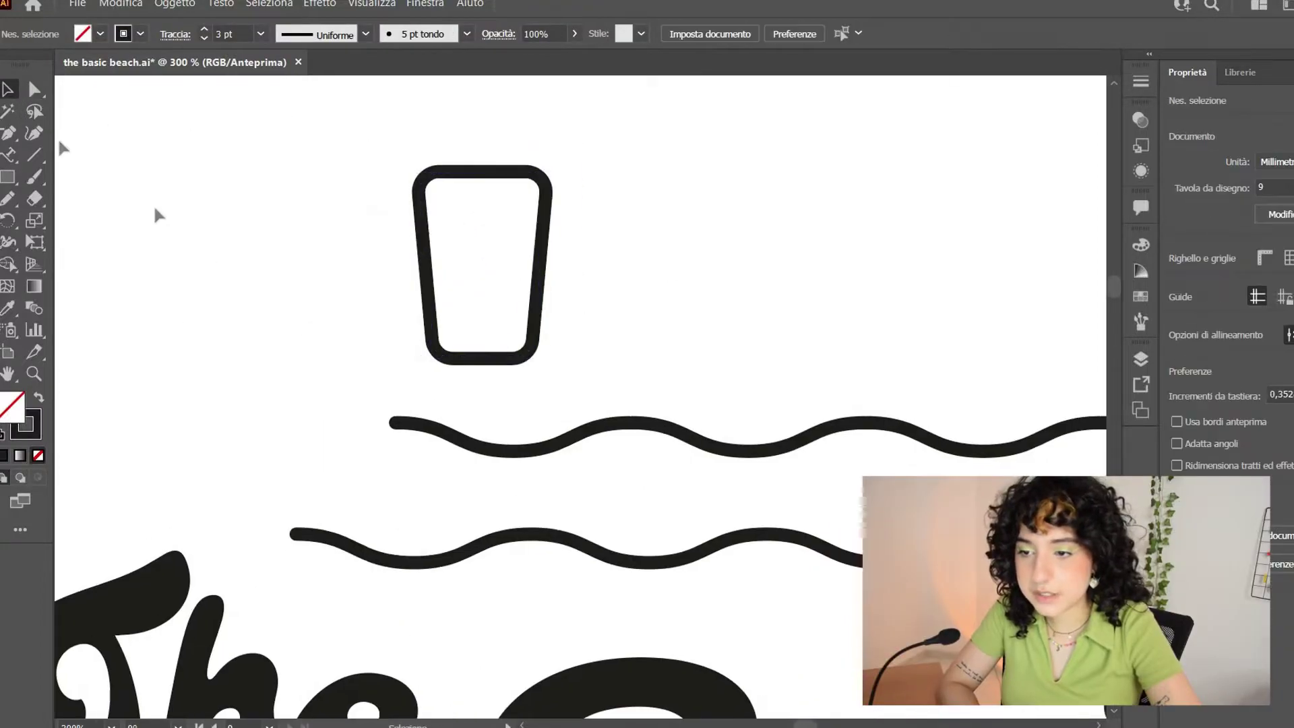
# Draw a horizontal line across the middle of the glass and turn it into a shallow liquid surface with a smooth Zig Zag effect
pyautogui.moveTo(422, 267)
pyautogui.mouseDown()
pyautogui.moveTo(563, 269)
pyautogui.moveTo(539, 265)
pyautogui.mouseUp()
pyautogui.click(473, 263)
pyautogui.click(372, 4)
pyautogui.moveTo(320, 4)
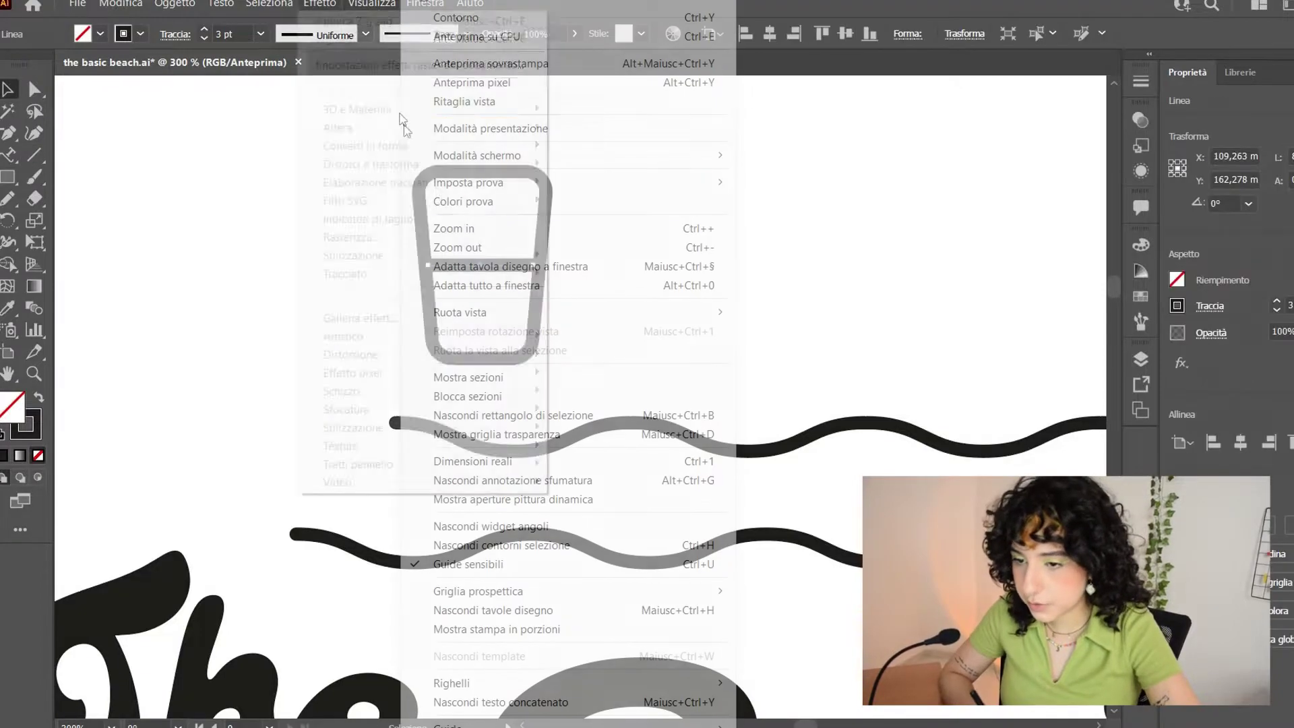
pyautogui.click(586, 277)
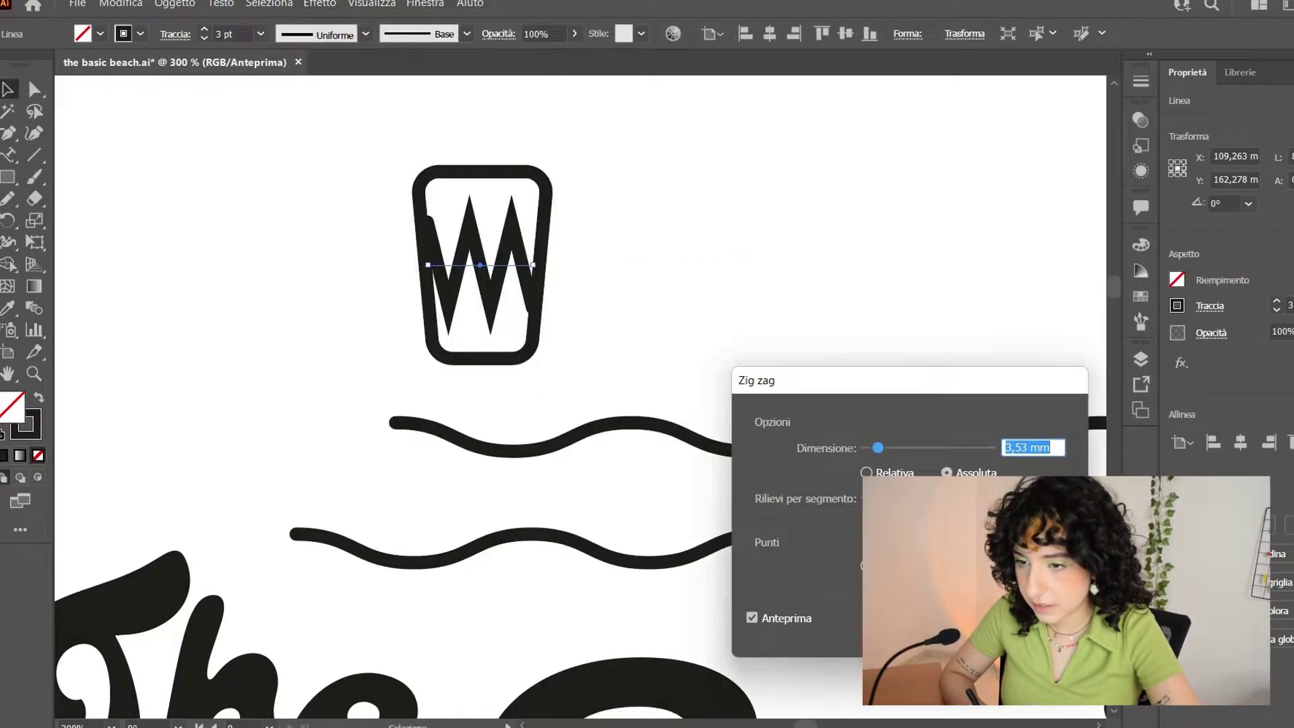
pyautogui.moveTo(883, 445); pyautogui.dragTo(864, 445)
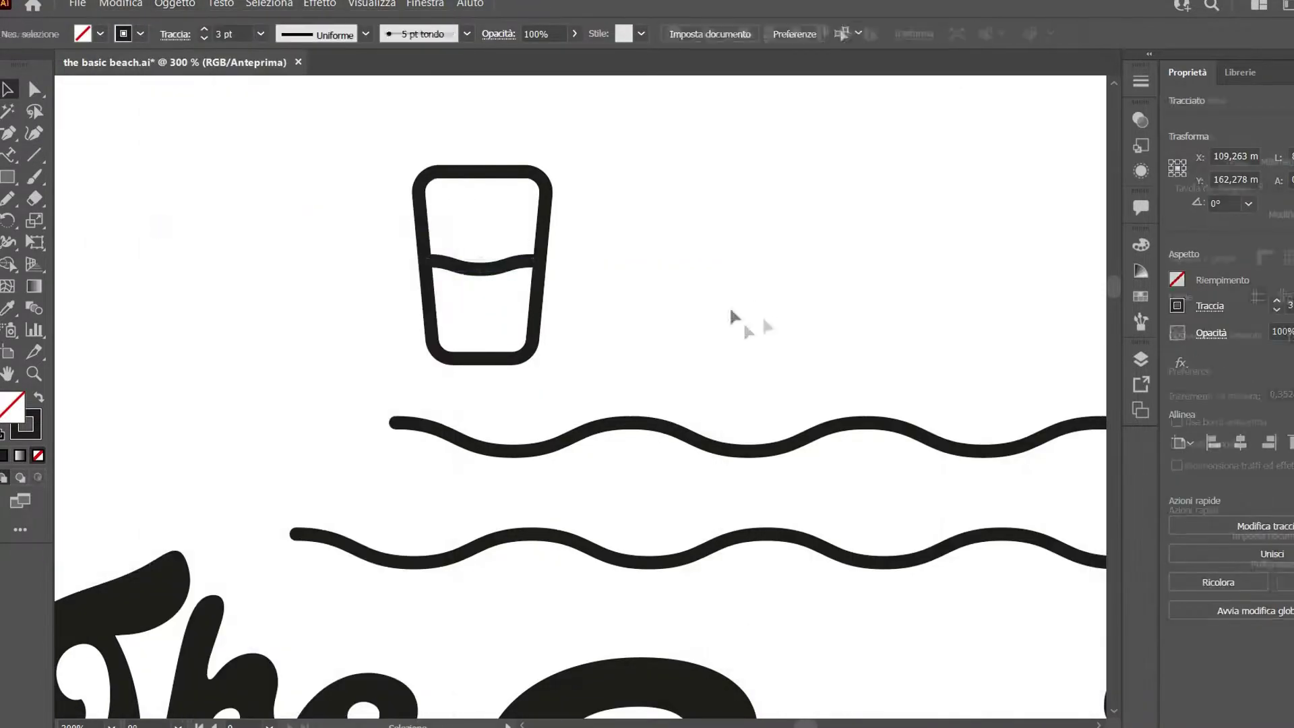
# Add a narrow vertical rectangle through the glass's rim as a straw, rounding its corners and tilting it slightly
pyautogui.hotkey('ctrl', '+')
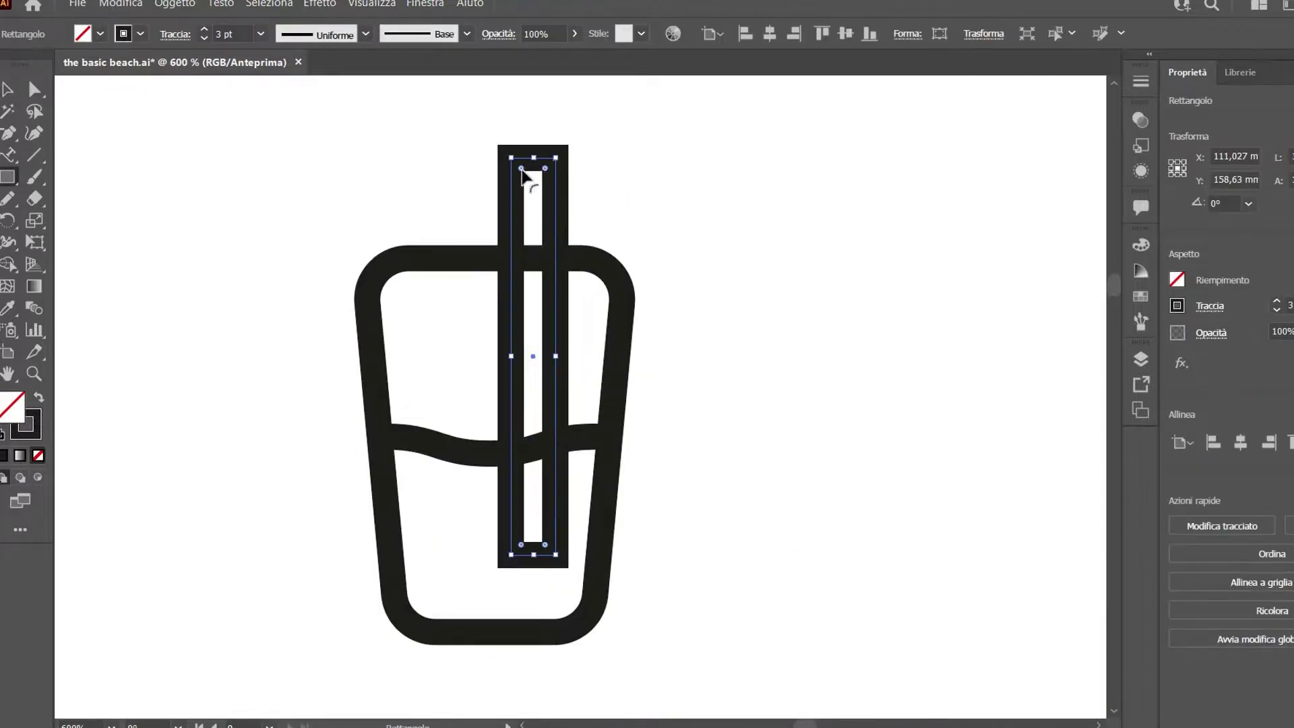
pyautogui.moveTo(534, 173); pyautogui.dragTo(526, 170)
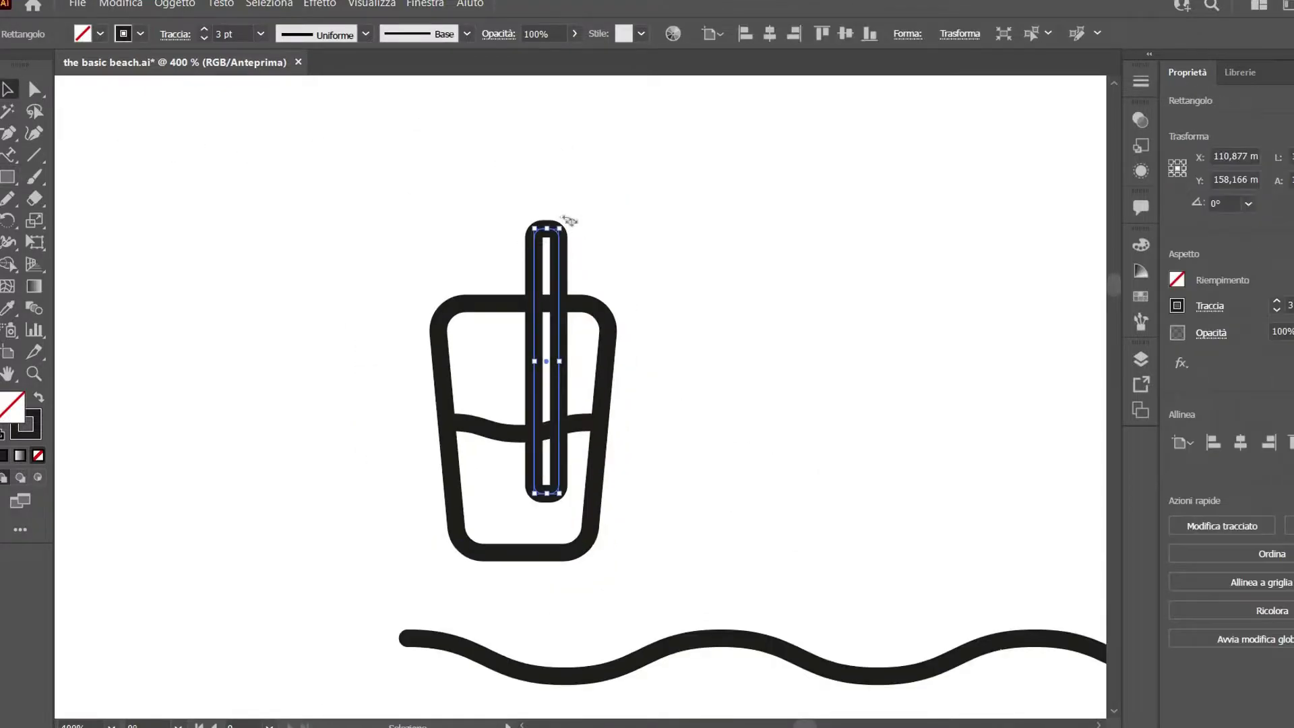
pyautogui.moveTo(570, 220); pyautogui.dragTo(574, 221)
# Place the tilted glass and straw over the waves and use the Shape Builder to remove the parts below the lower wave
pyautogui.moveTo(510, 212); pyautogui.dragTo(562, 442)
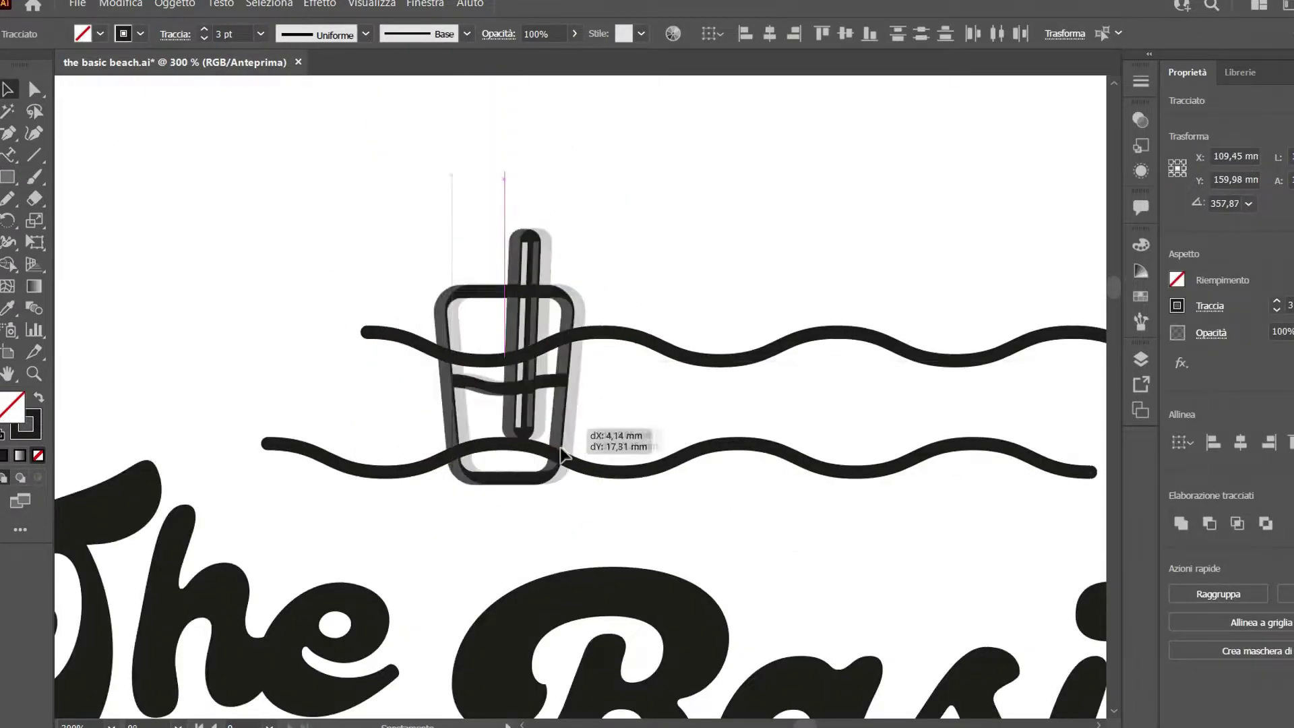
pyautogui.moveTo(563, 509); pyautogui.dragTo(589, 495)
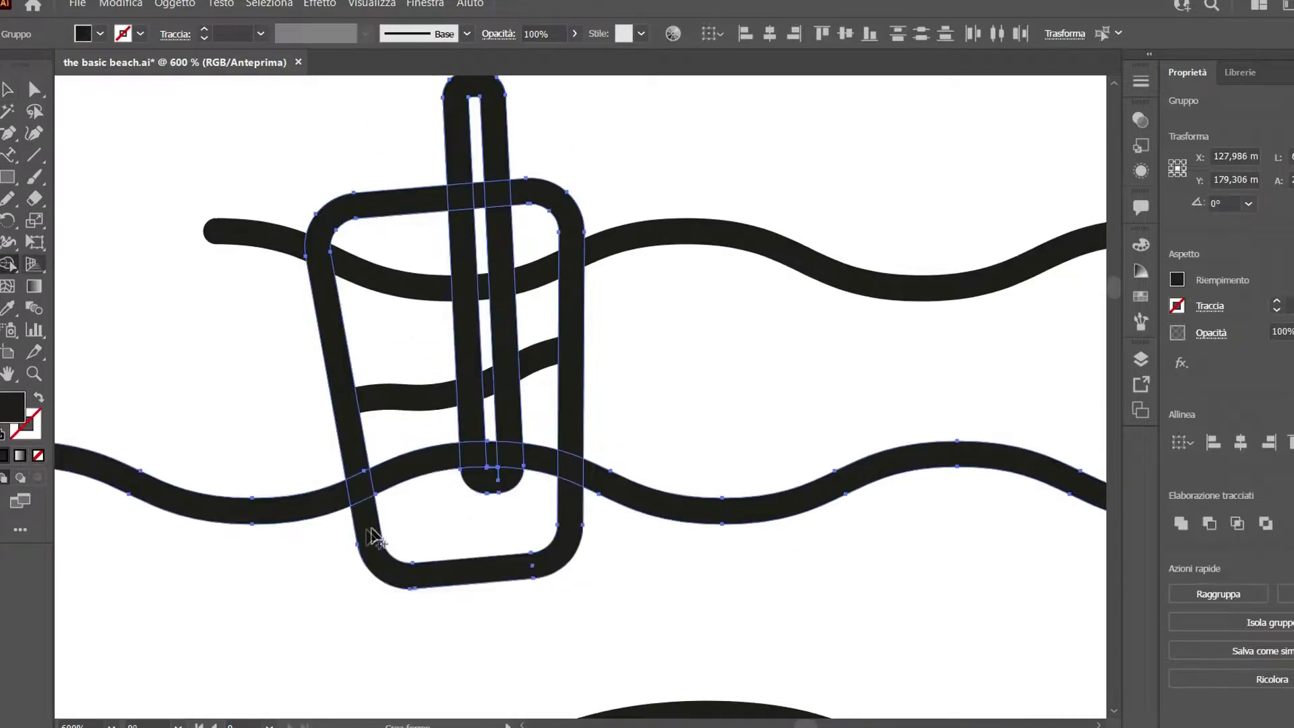
pyautogui.hotkey('shift', 'm')
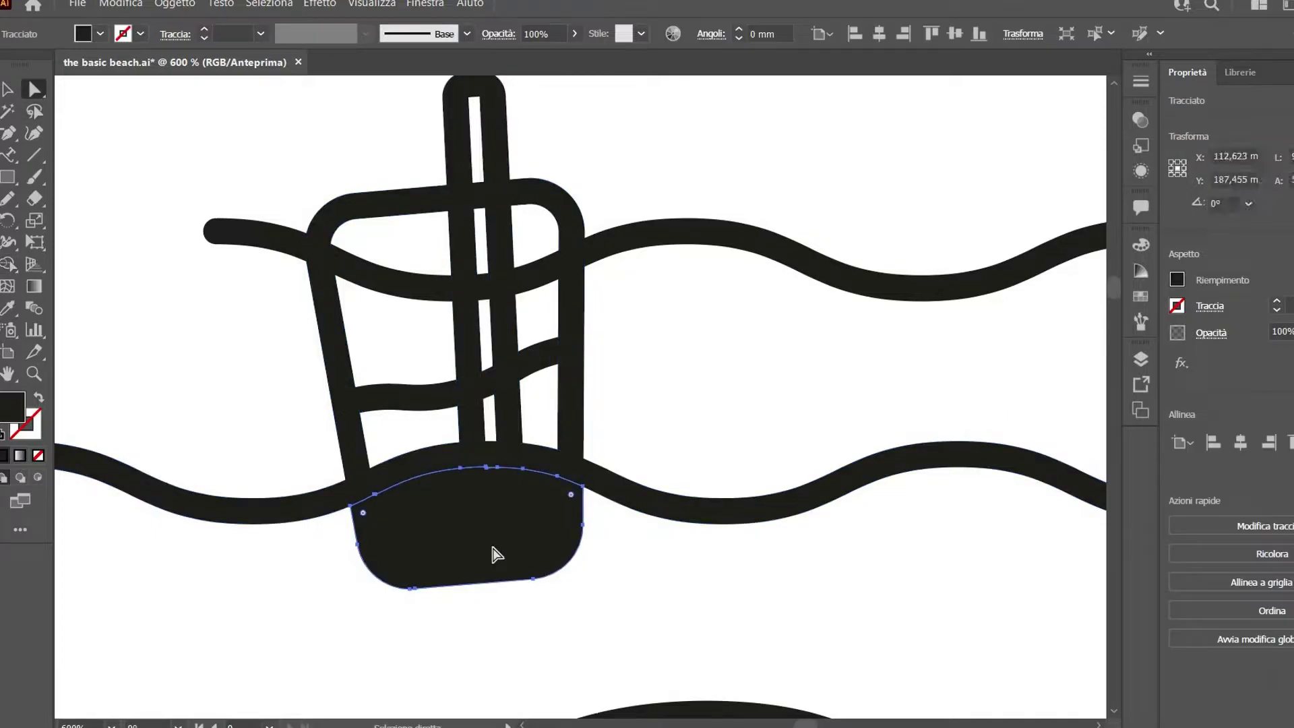
pyautogui.keyDown('alt'); pyautogui.click(497, 548); pyautogui.keyUp('alt')
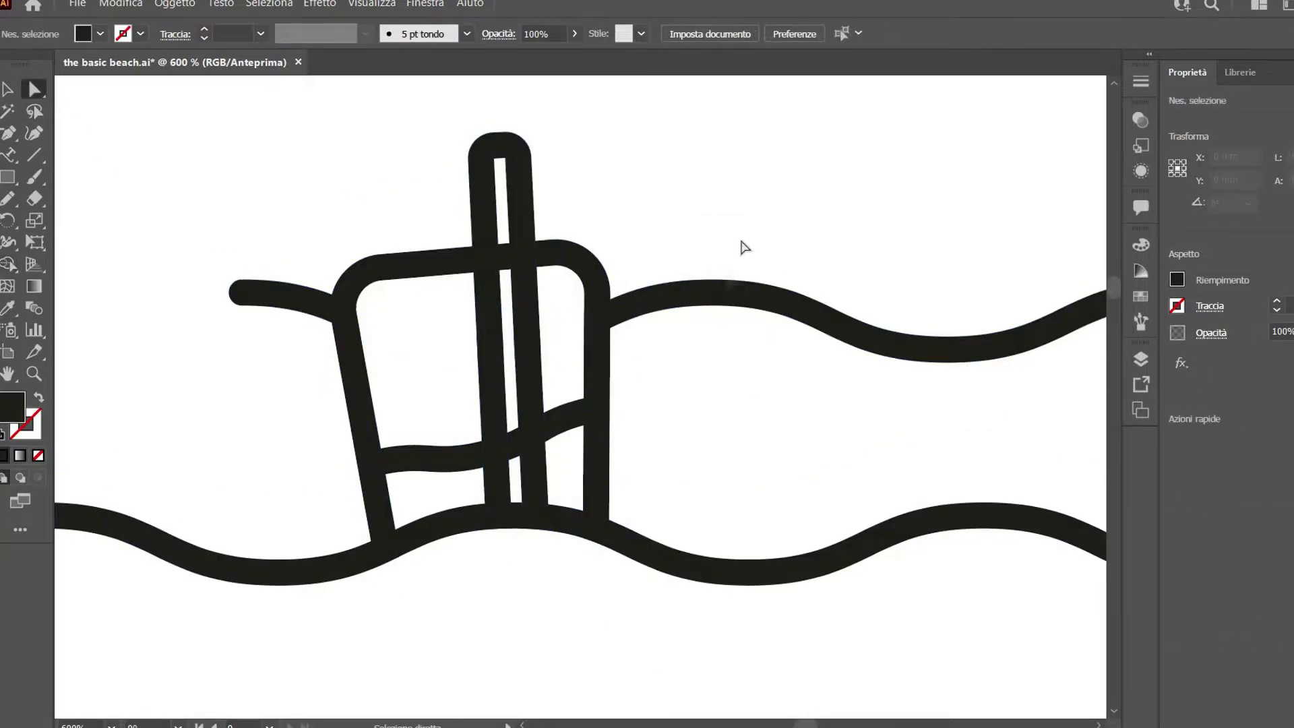
pyautogui.hotkey('ctrl', '-')
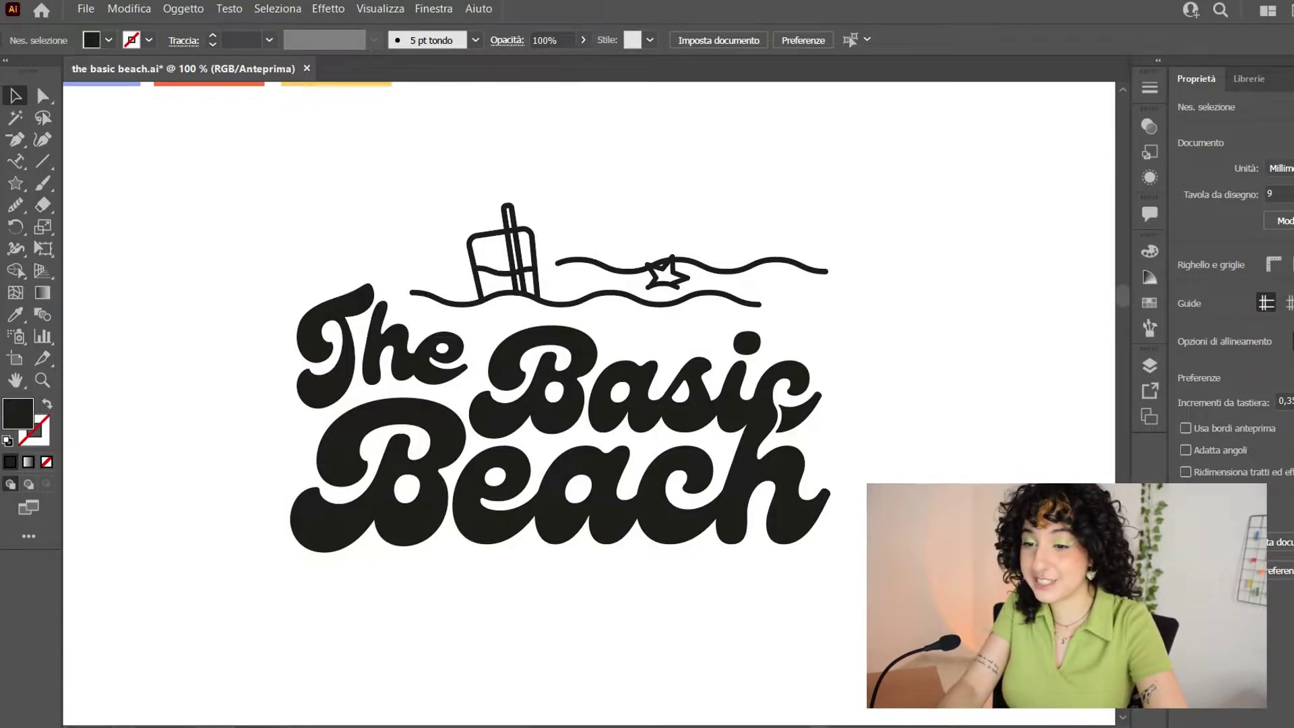
# Draw a short dash between the waves, copy it toward their far end beyond the star, and bend the copy into an arc
pyautogui.scroll(5, 661, 282)
pyautogui.click(640, 225)
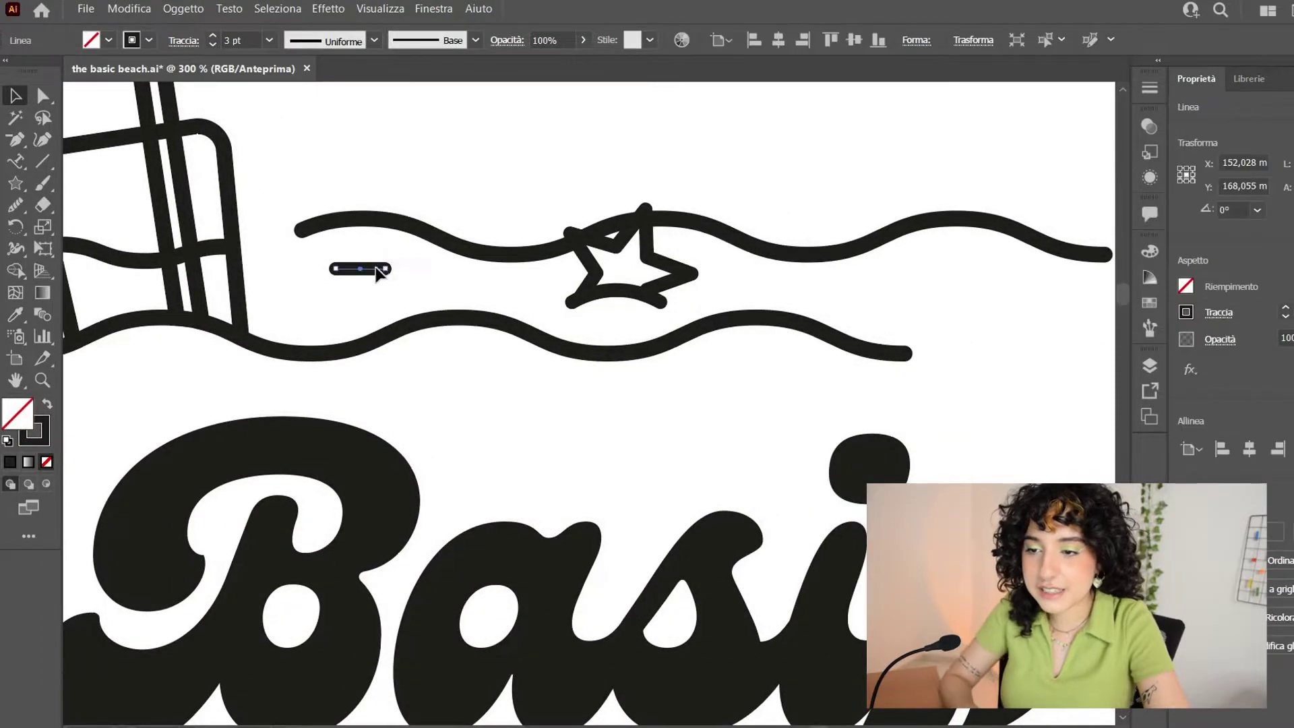
pyautogui.click(436, 200)
pyautogui.moveTo(347, 269); pyautogui.dragTo(928, 293)
pyautogui.click(42, 139)
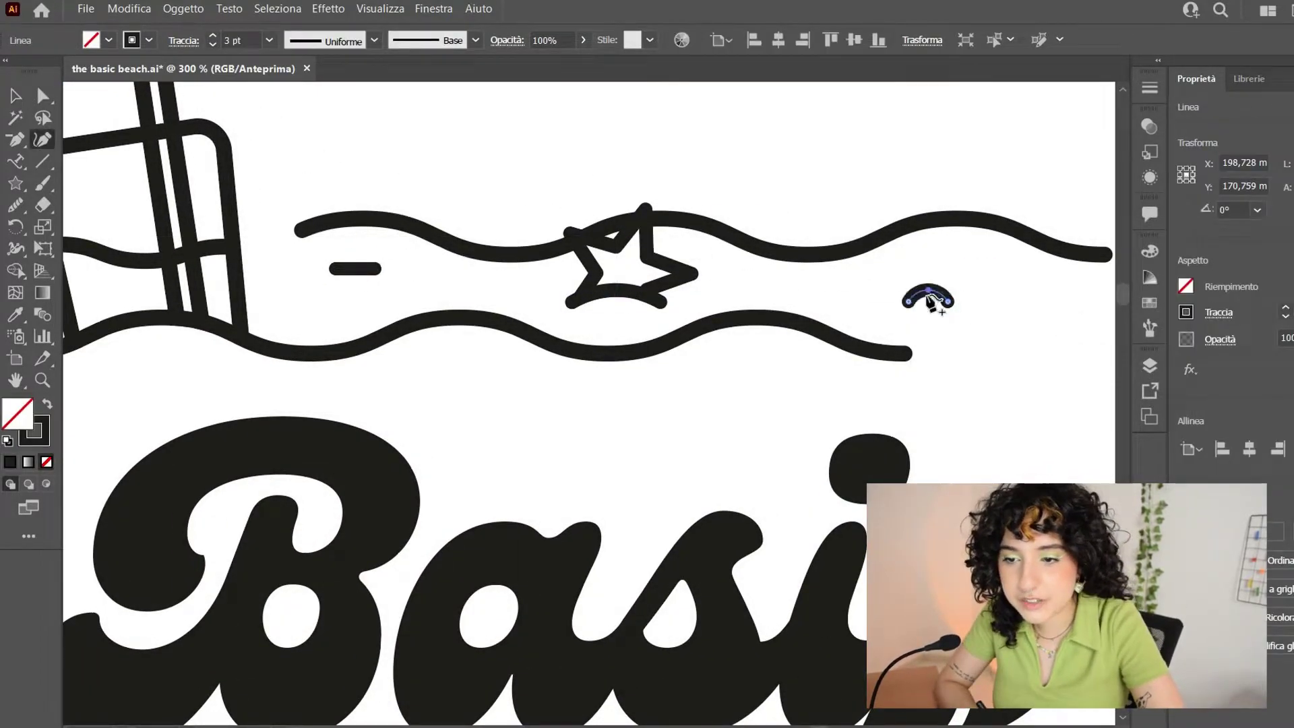
pyautogui.click(15, 96)
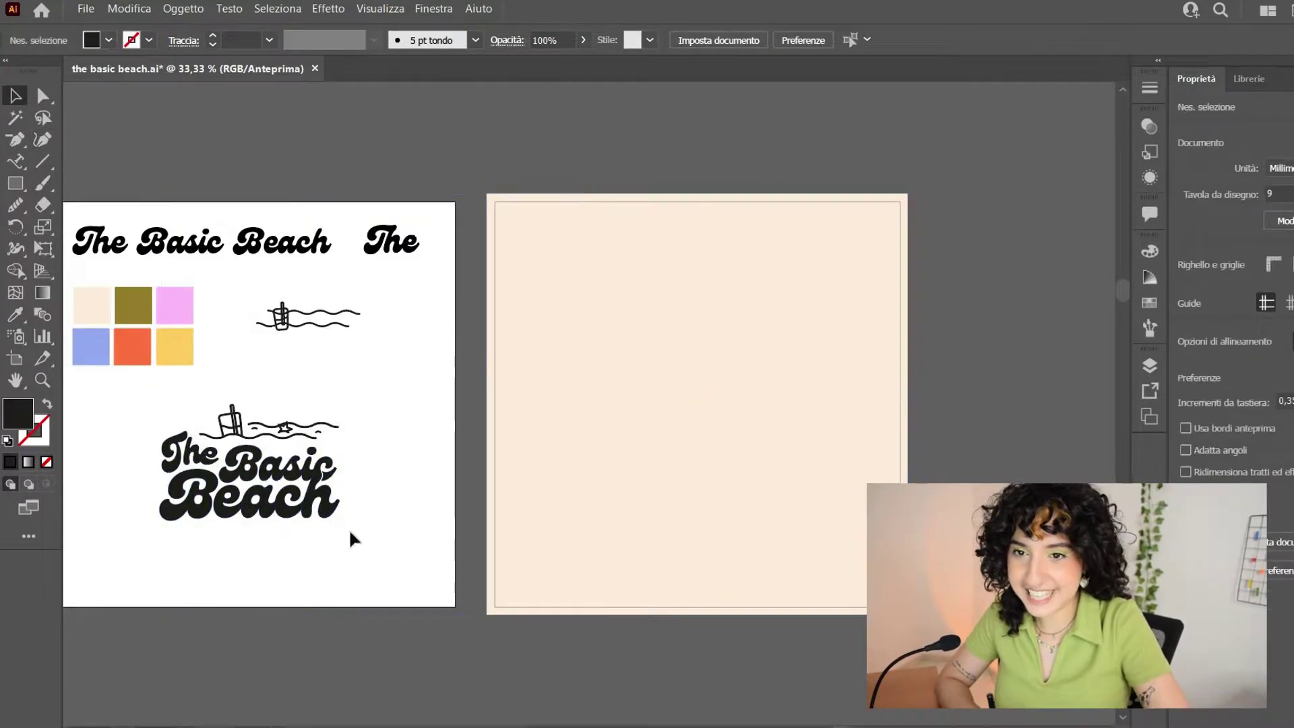
# Place an enlarged copy of the complete logo on the beige artboard and color it with the palette's olive green
pyautogui.moveTo(260, 500); pyautogui.dragTo(672, 447)
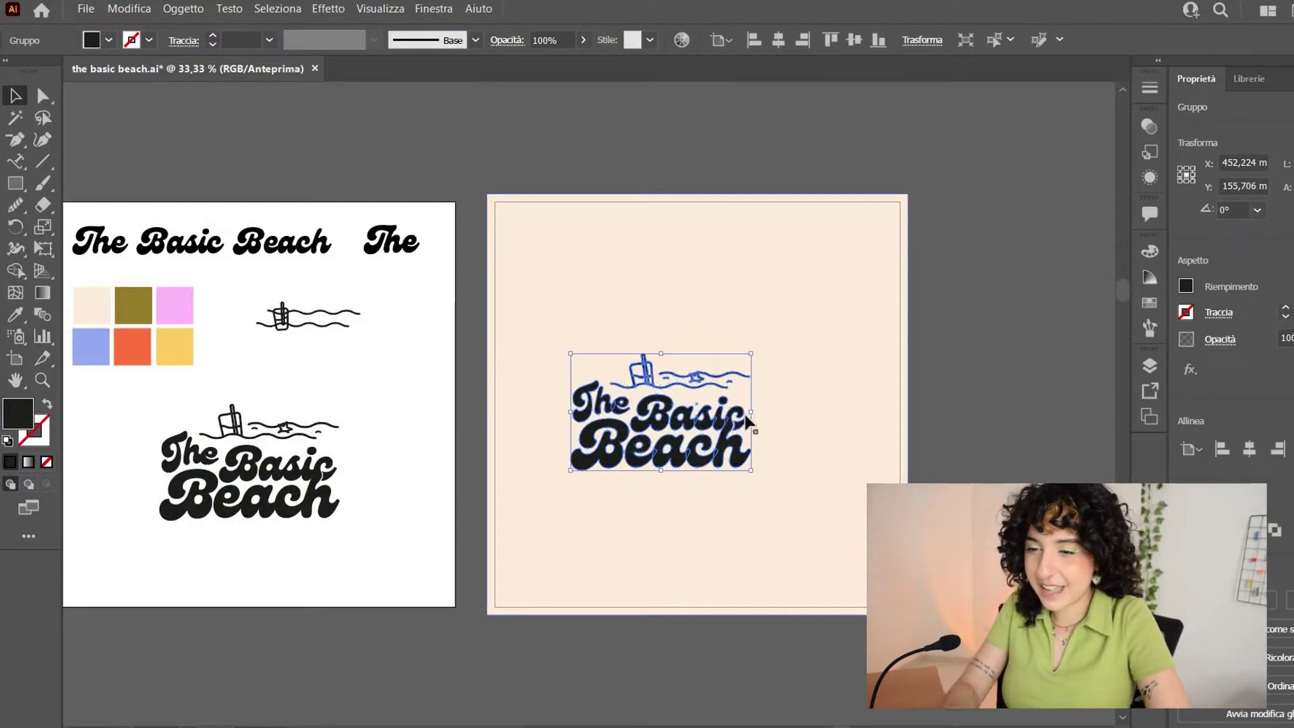
pyautogui.moveTo(773, 412); pyautogui.dragTo(826, 408)
pyautogui.press('i')
pyautogui.click(132, 305)
pyautogui.press('v')
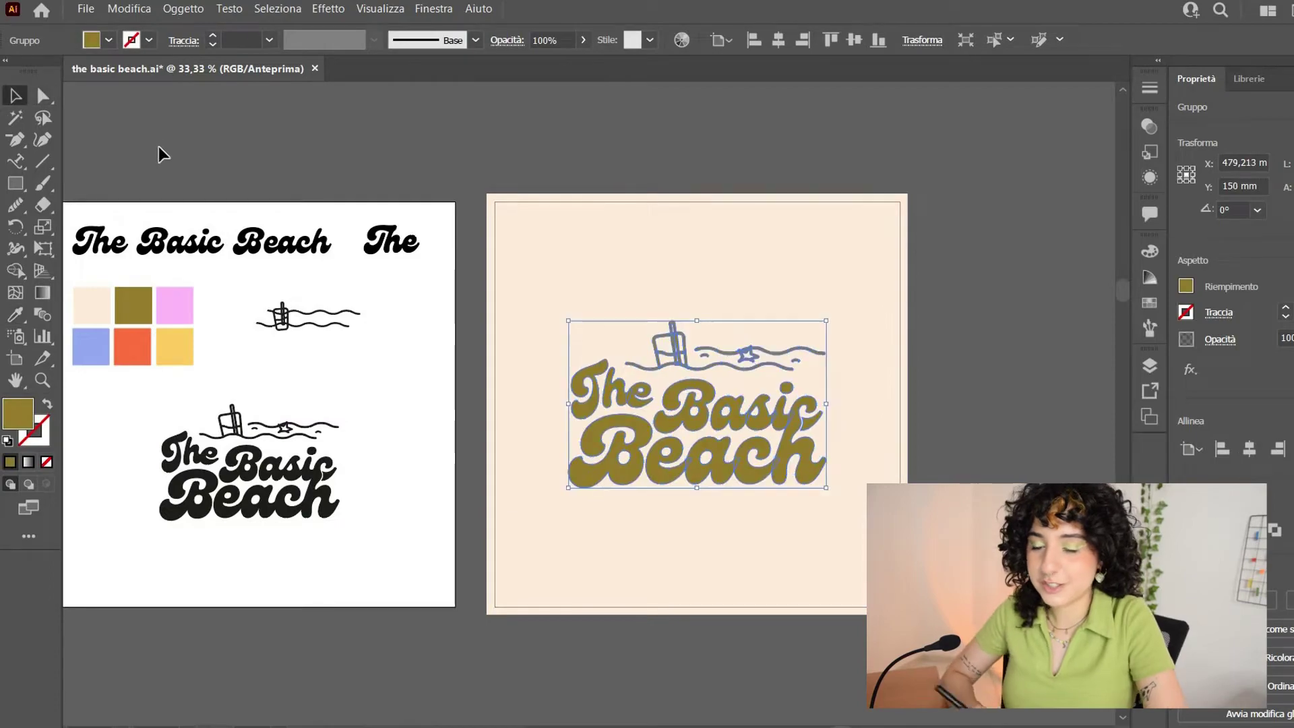
pyautogui.click(159, 147)
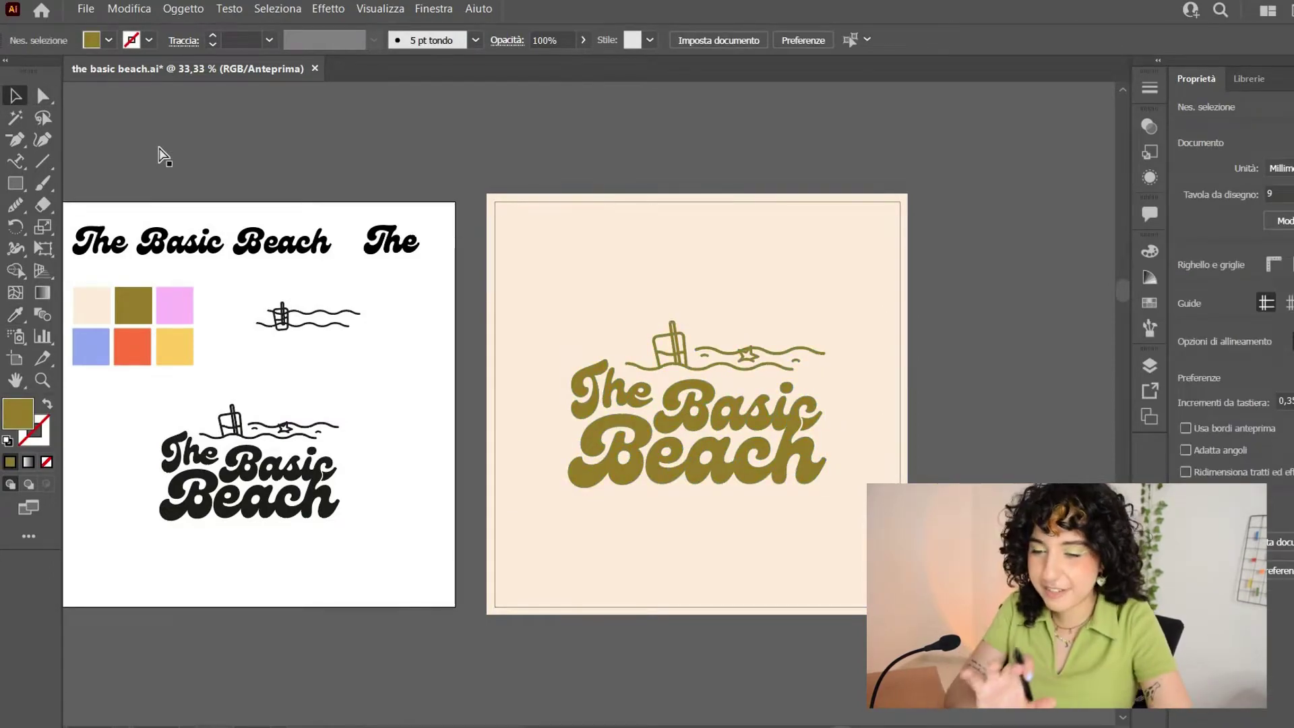
# Use the Shape Builder to create solid liquid shapes in the lower part of the green logo's glass
pyautogui.hotkey('ctrl', '+')
pyautogui.hotkey('ctrl', '+')
pyautogui.moveTo(595, 358); pyautogui.dragTo(258, 392)
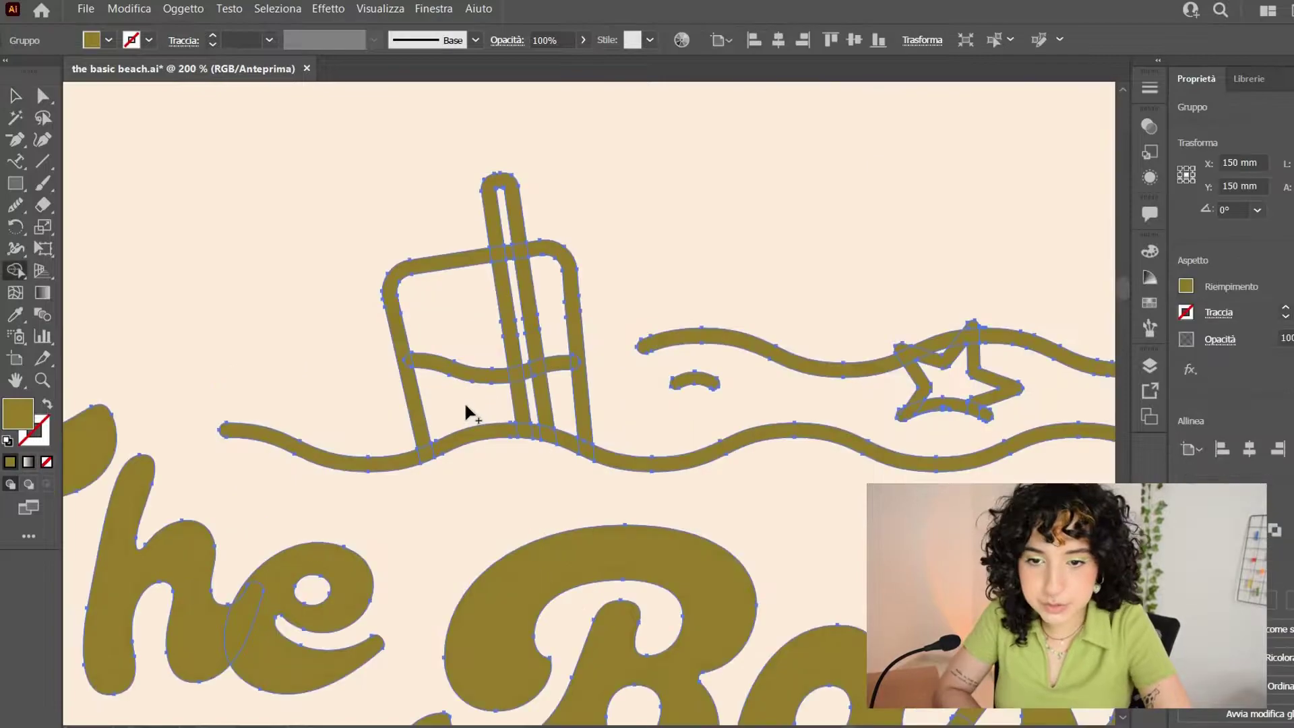
pyautogui.click(466, 405)
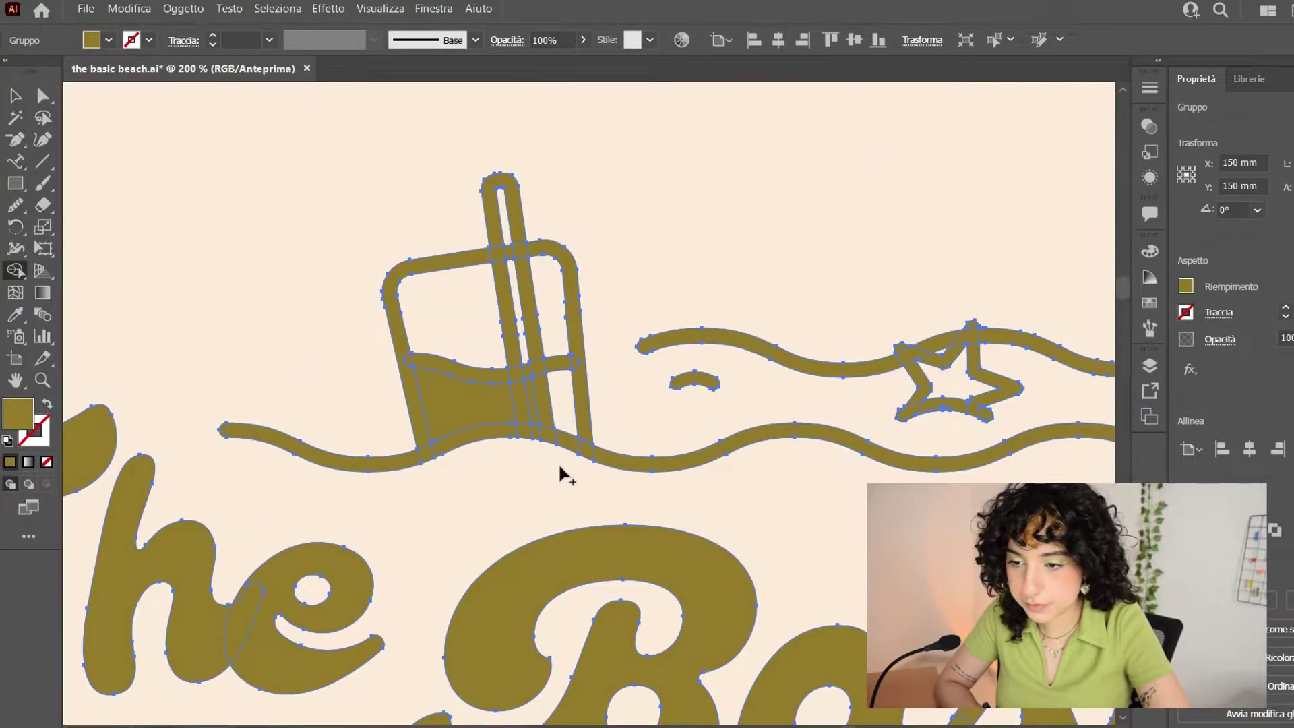
pyautogui.click(562, 403)
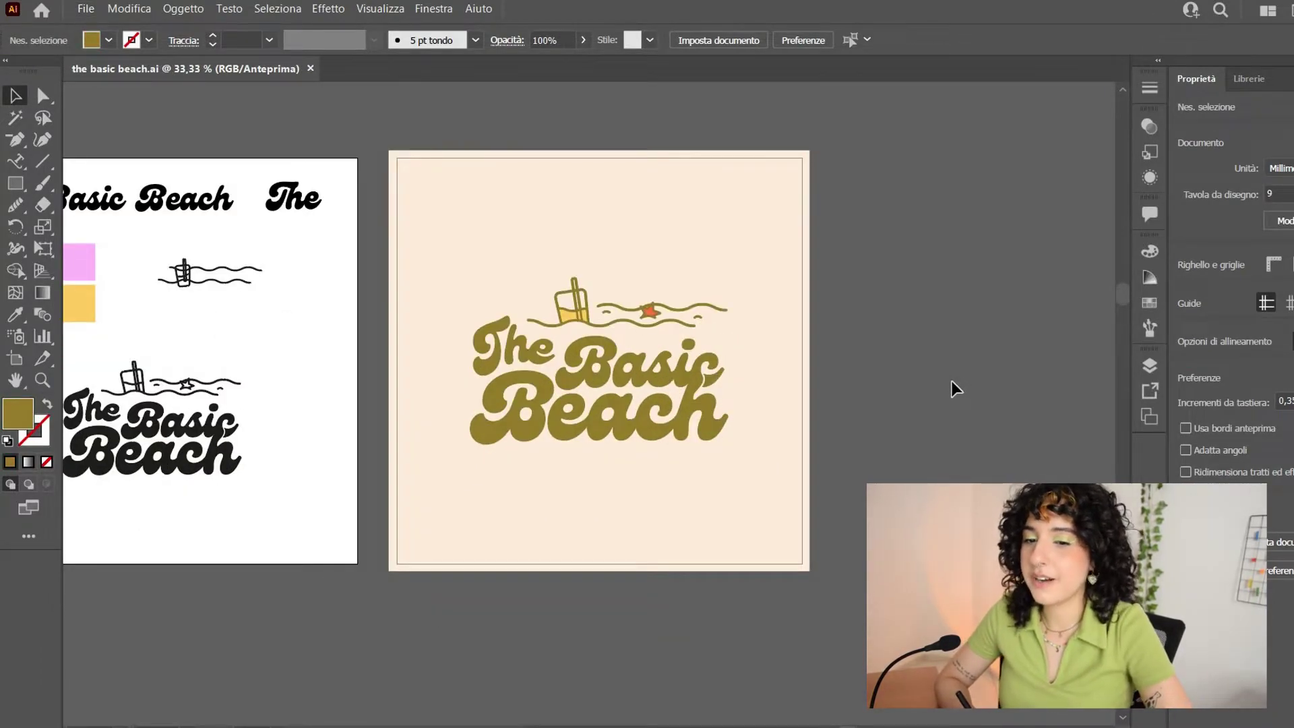
# Place a separate copy of the letter B in the empty area beside the black logo on the white artboard
pyautogui.hscroll(-5, 520, 457)
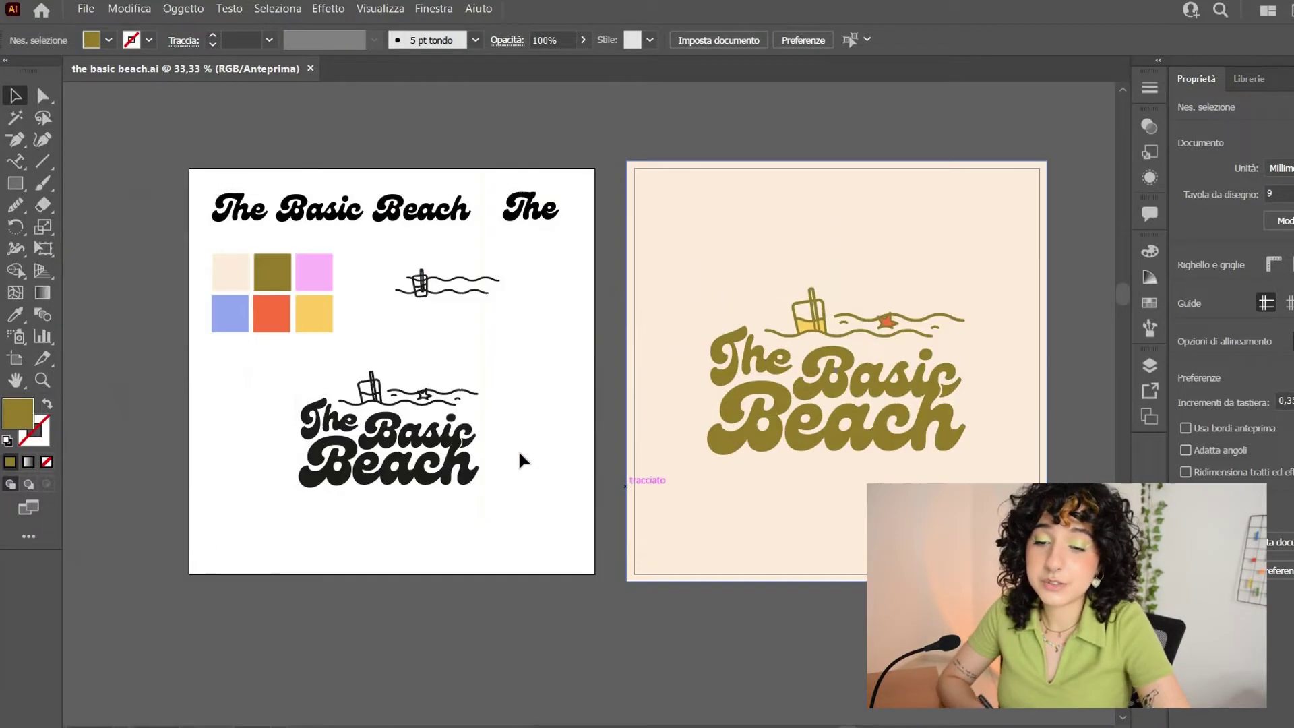
pyautogui.moveTo(397, 478); pyautogui.dragTo(464, 419)
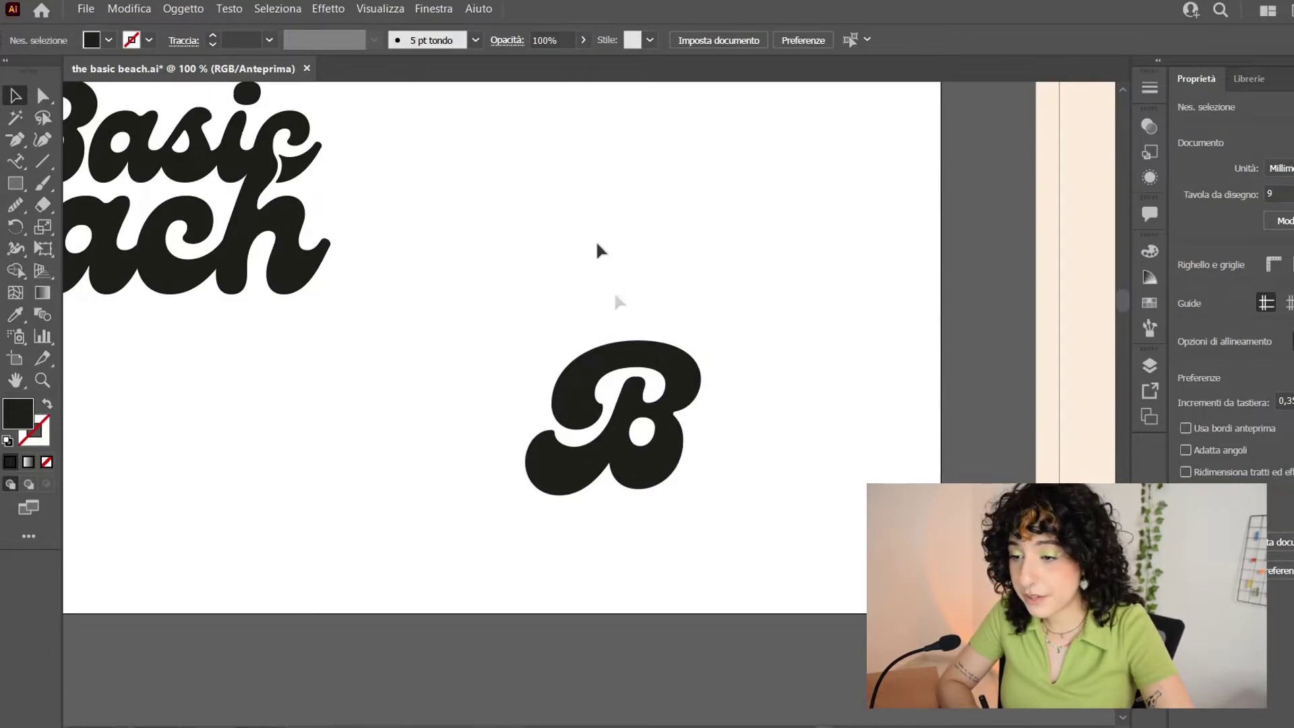
pyautogui.moveTo(625, 289); pyautogui.dragTo(834, 354)
pyautogui.scroll(-3, 768, 295)
pyautogui.hscroll(5, 665, 366)
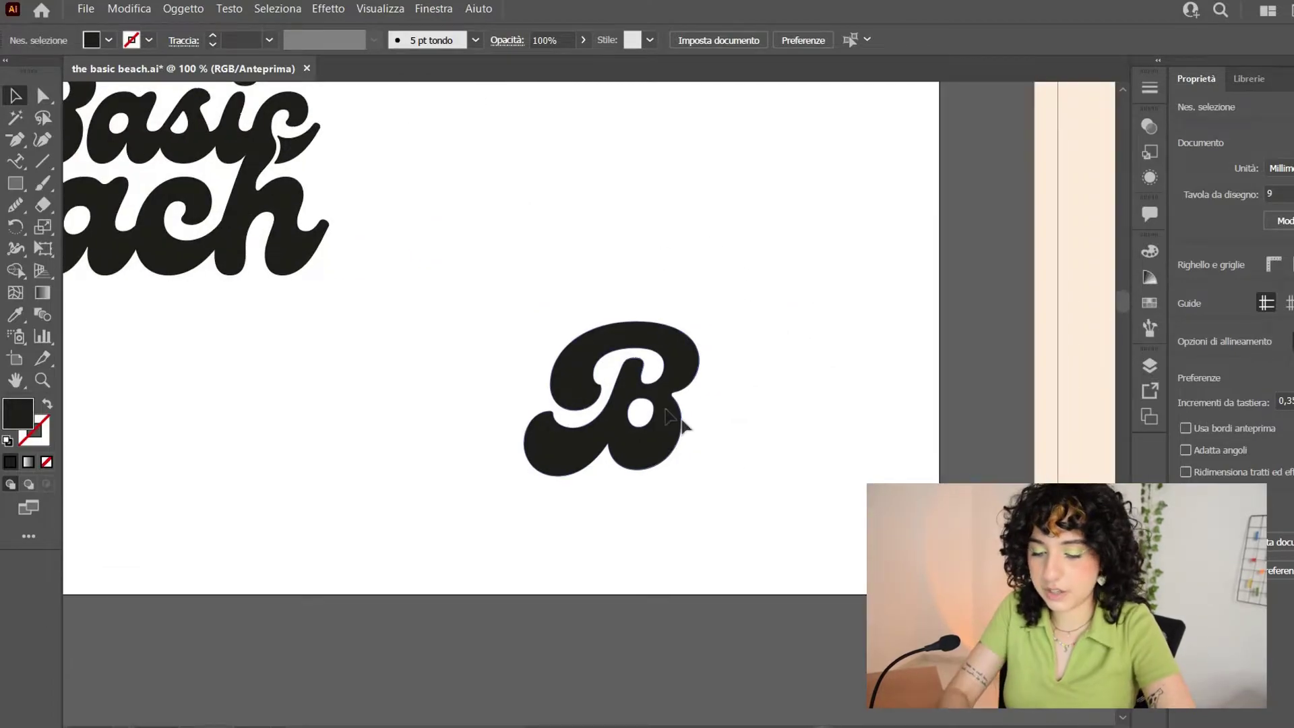
# Rotate the separate copy of the T above the B until it is nearly upside down
pyautogui.moveTo(685, 418); pyautogui.dragTo(701, 439)
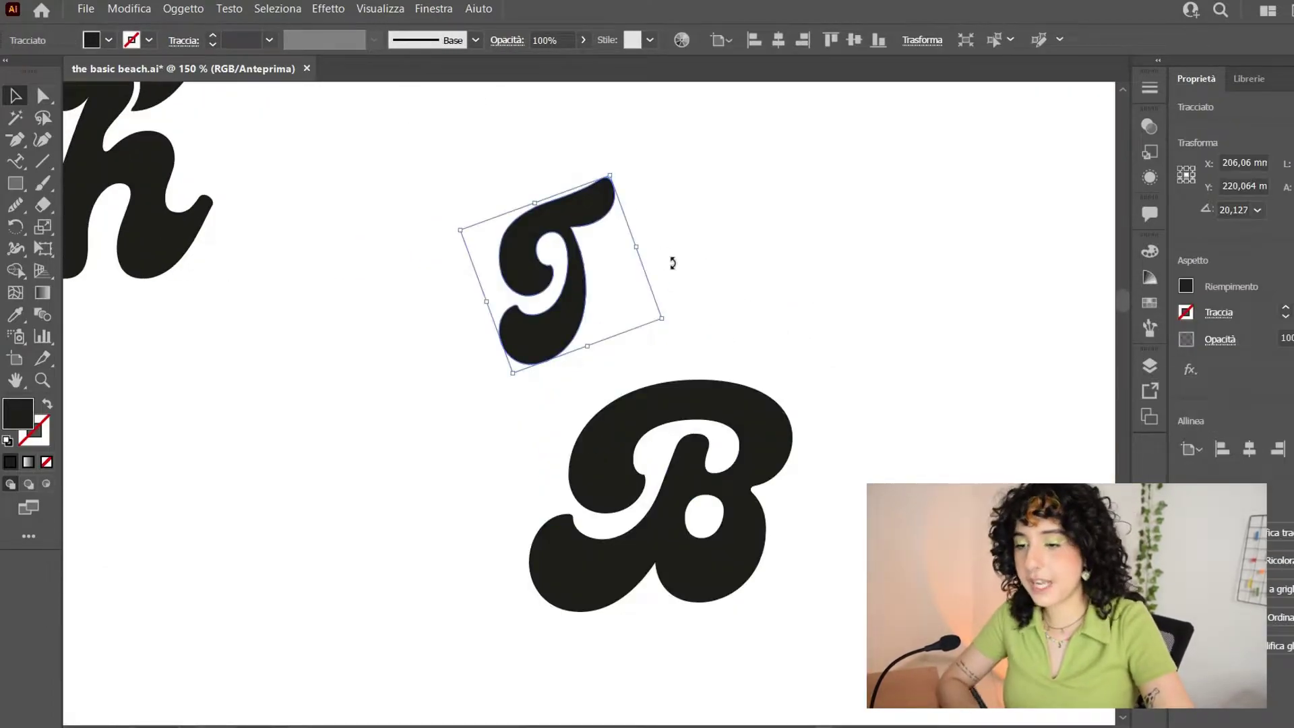
pyautogui.moveTo(674, 263); pyautogui.dragTo(533, 235)
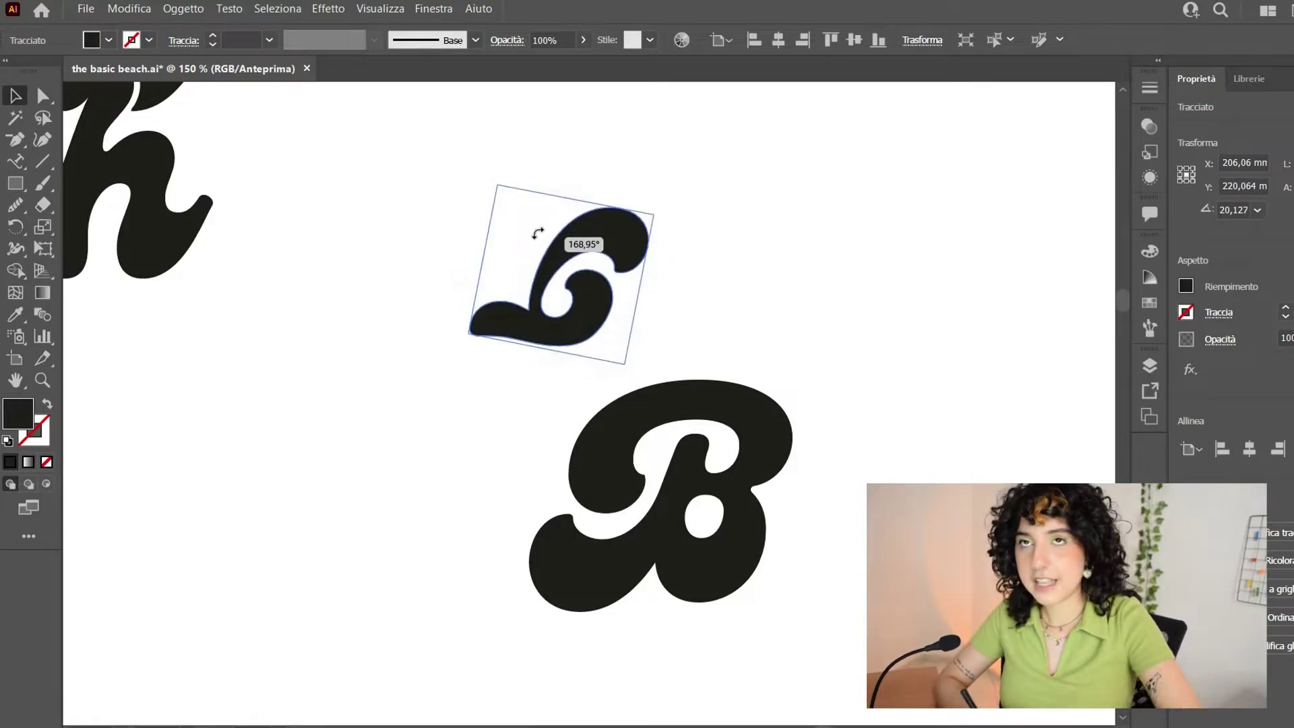
pyautogui.click(820, 409)
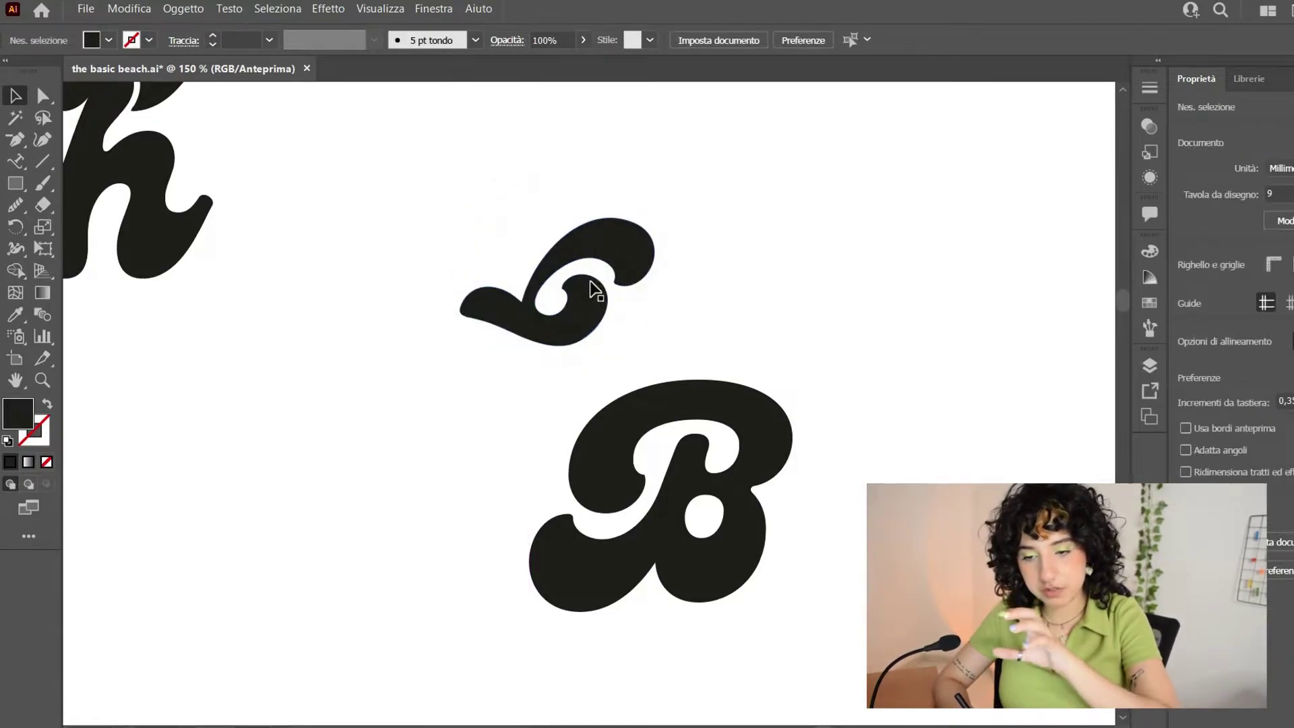
# Position the rotated T above the B, erase through the join of its upper stroke, and delete the detached upper piece
pyautogui.click(642, 259)
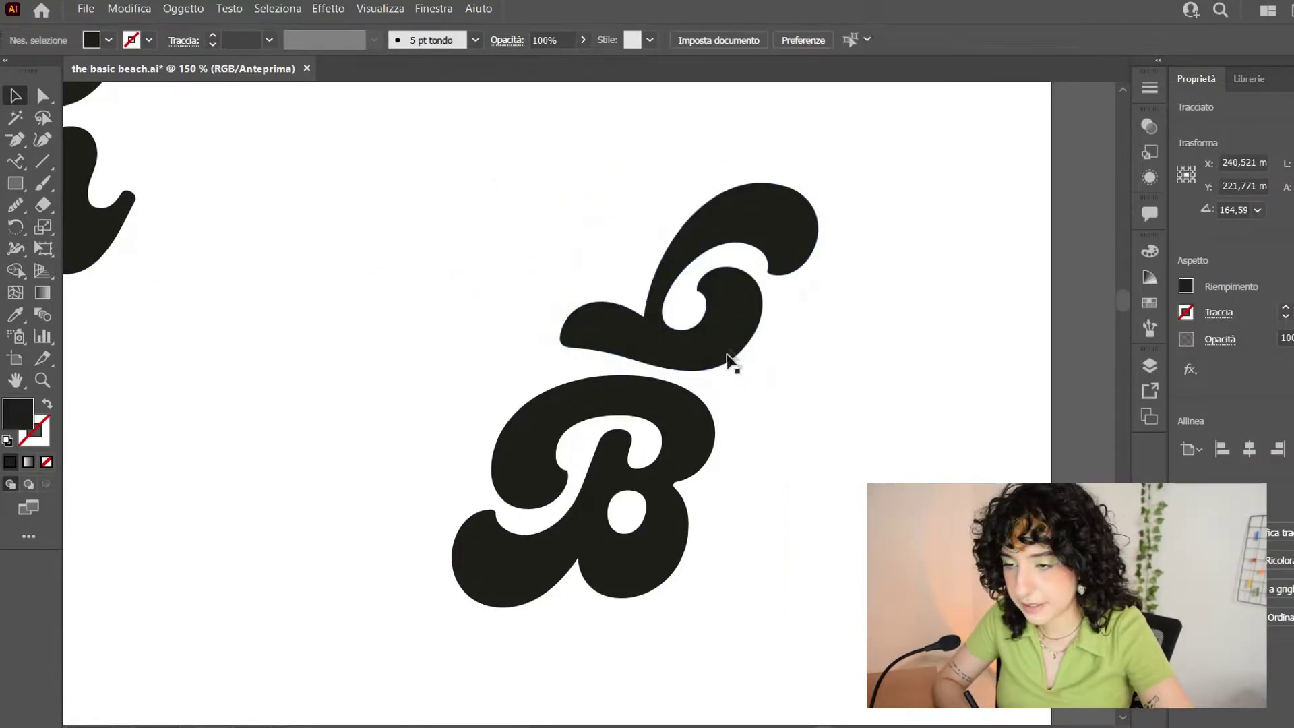
pyautogui.click(755, 340)
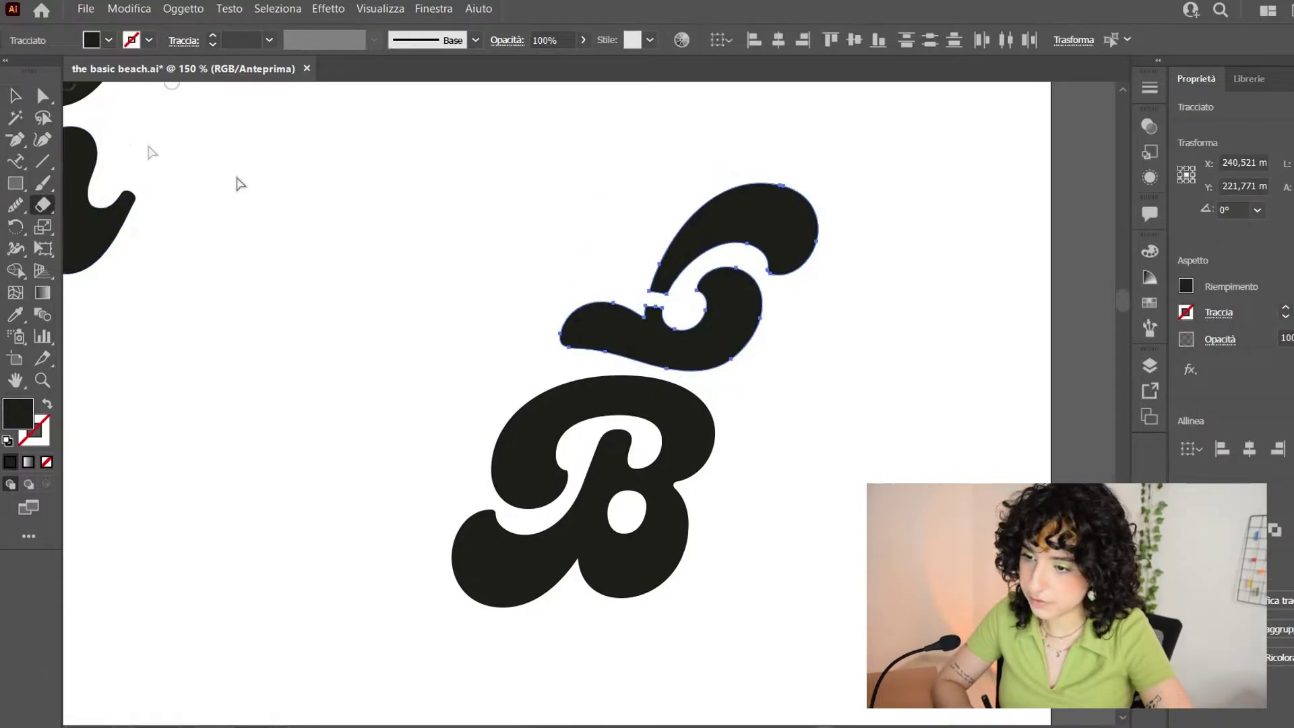
pyautogui.press('a')
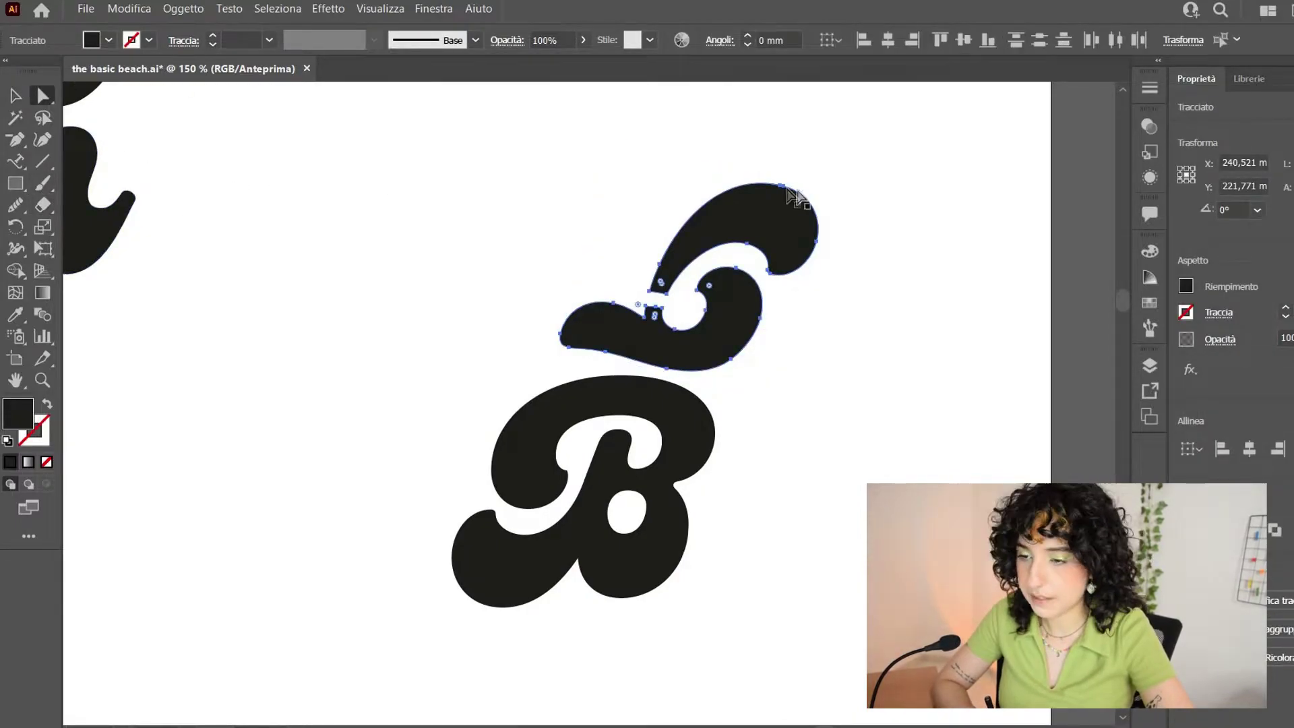
pyautogui.click(795, 196)
pyautogui.press('Delete')
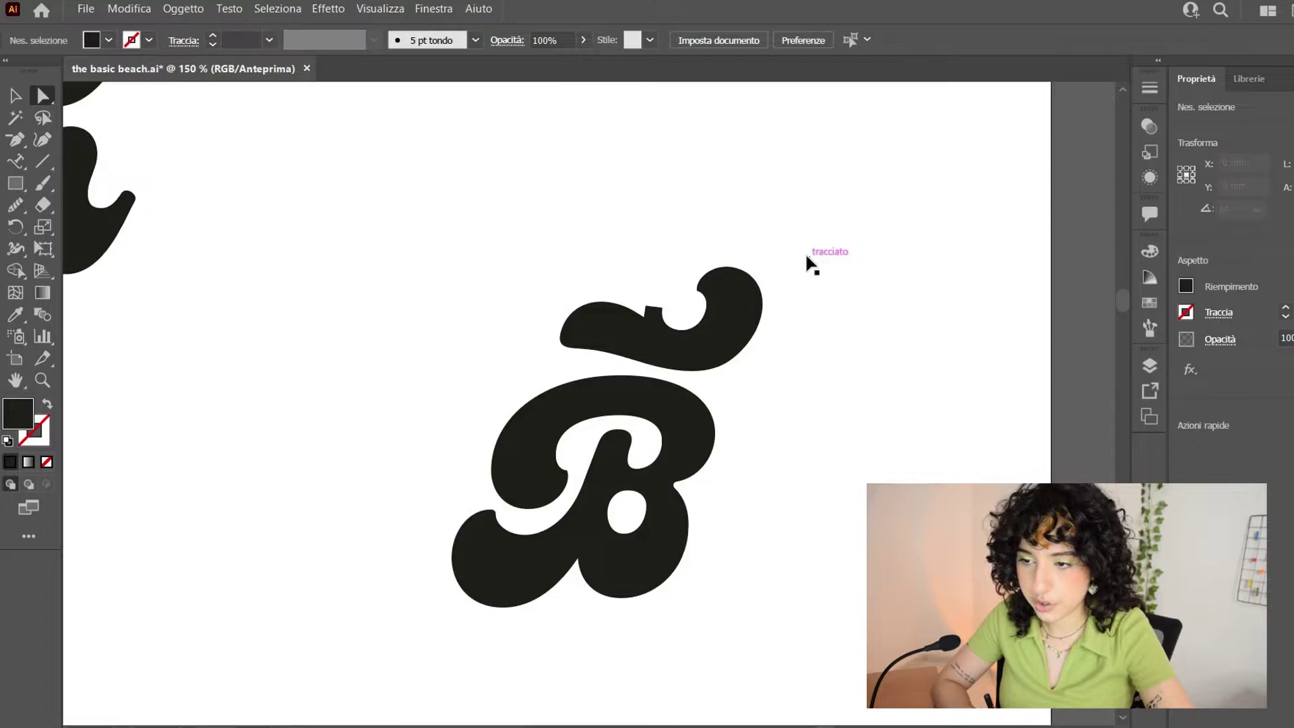
# Smooth away the leftover stub on the remaining wavy T stroke with the Smooth tool
pyautogui.scroll(4, 806, 263)
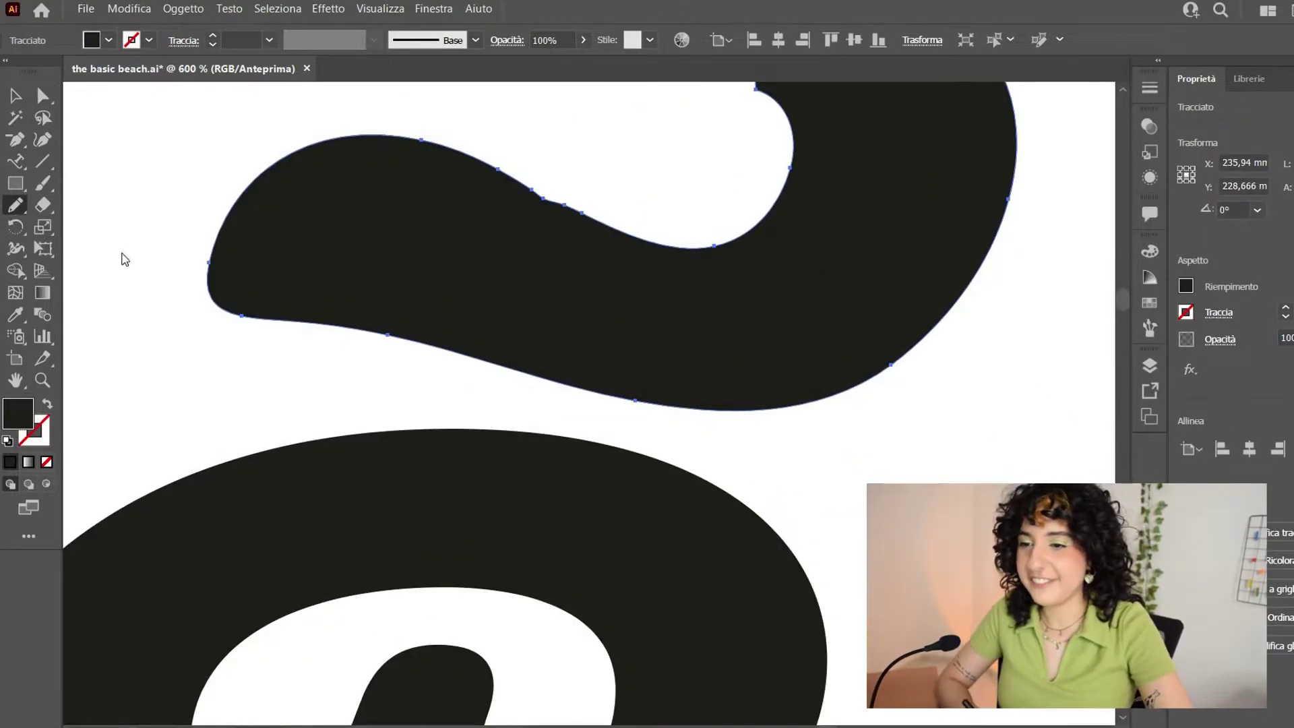
pyautogui.moveTo(16, 205); pyautogui.dragTo(135, 248)
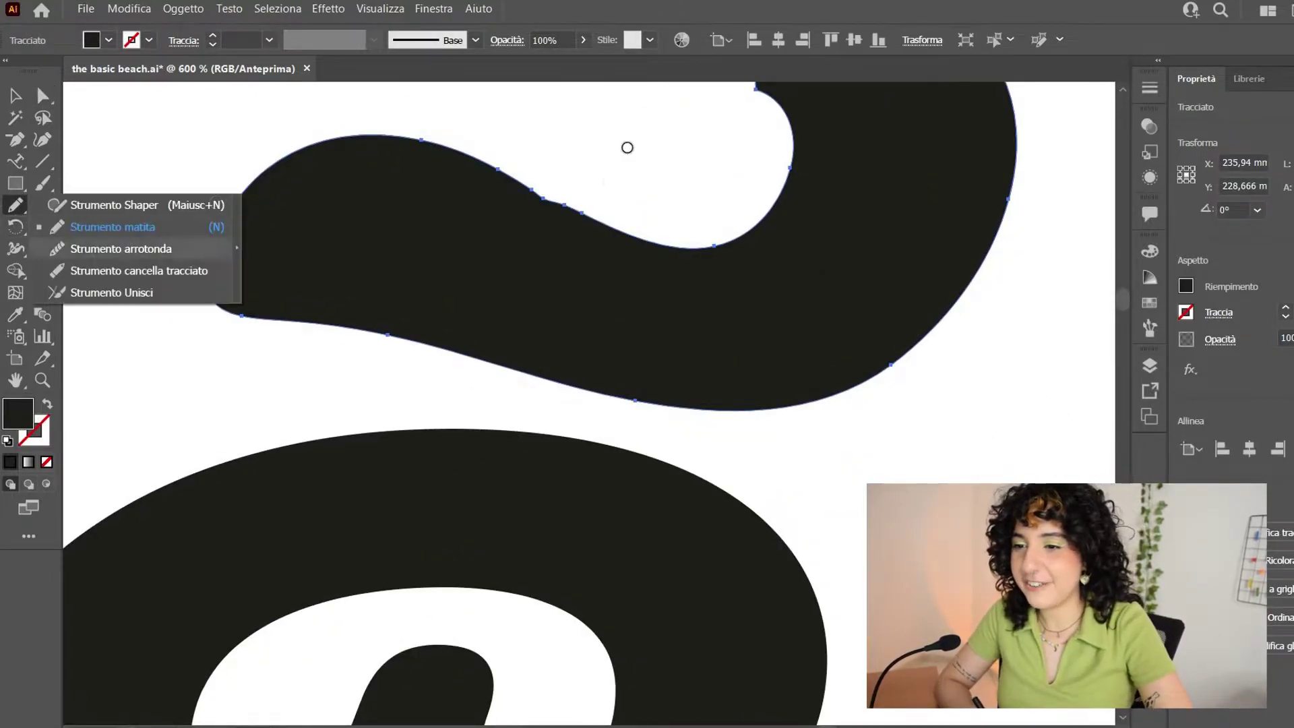
pyautogui.press('v')
pyautogui.click(70, 122)
pyautogui.hotkey('ctrl', '-')
pyautogui.hotkey('ctrl', '-')
pyautogui.hotkey('ctrl', '-')
pyautogui.hotkey('ctrl', '-')
pyautogui.hotkey('ctrl', '-')
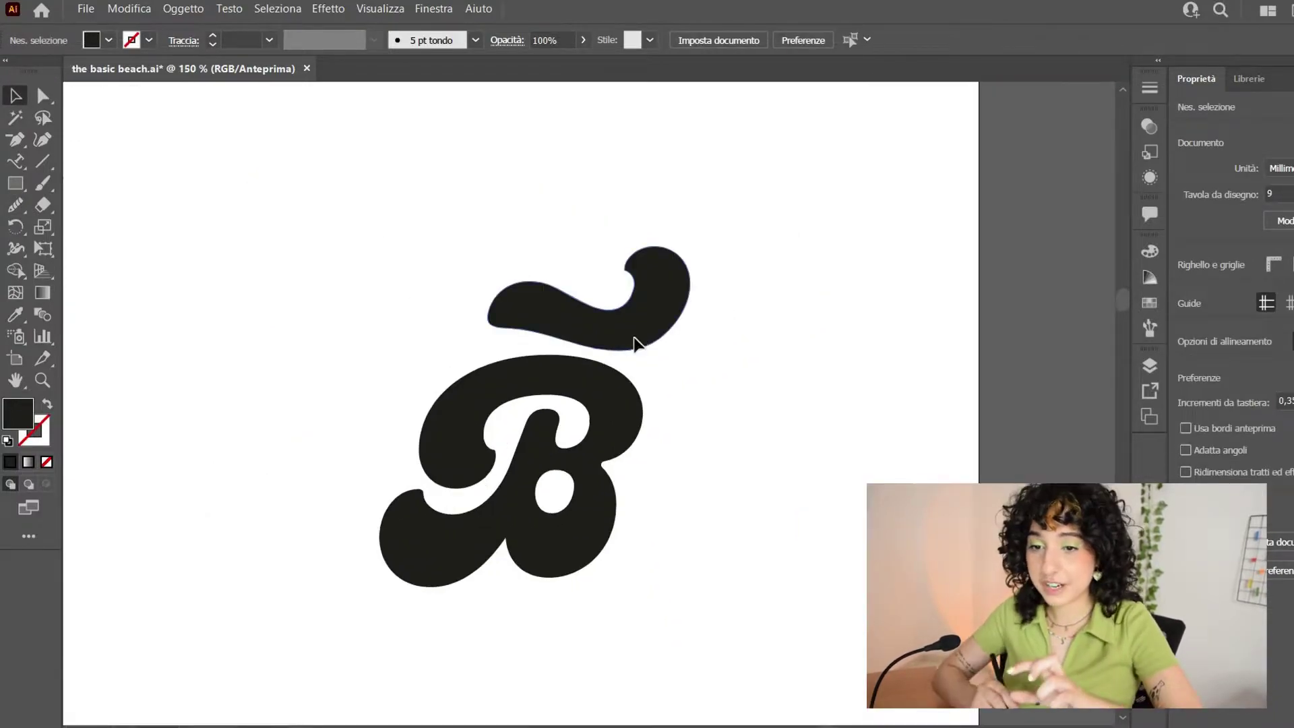
# Shift the wavy stroke above the B and draw a thick Pencil curve linking it around to the B's lower-left tail
pyautogui.moveTo(633, 339); pyautogui.dragTo(713, 376)
pyautogui.click(791, 517)
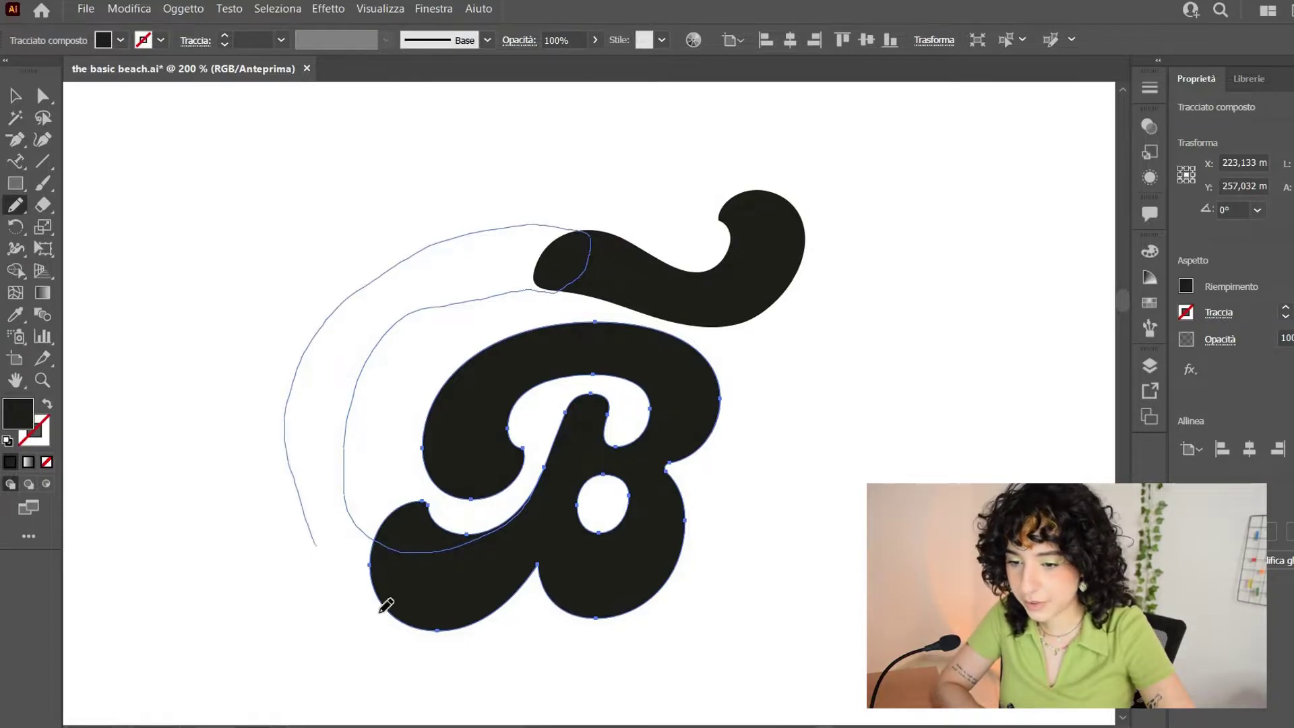
pyautogui.moveTo(450, 624); pyautogui.dragTo(446, 629)
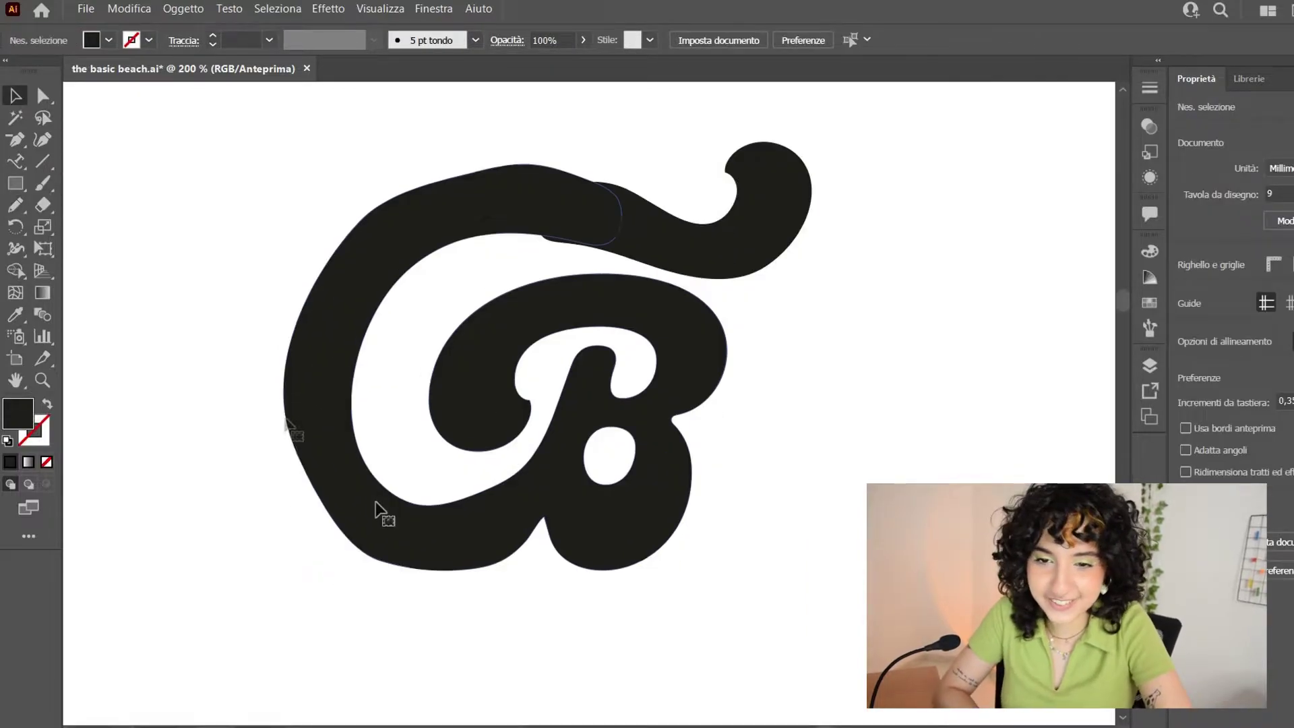
pyautogui.press('v')
pyautogui.click(384, 514)
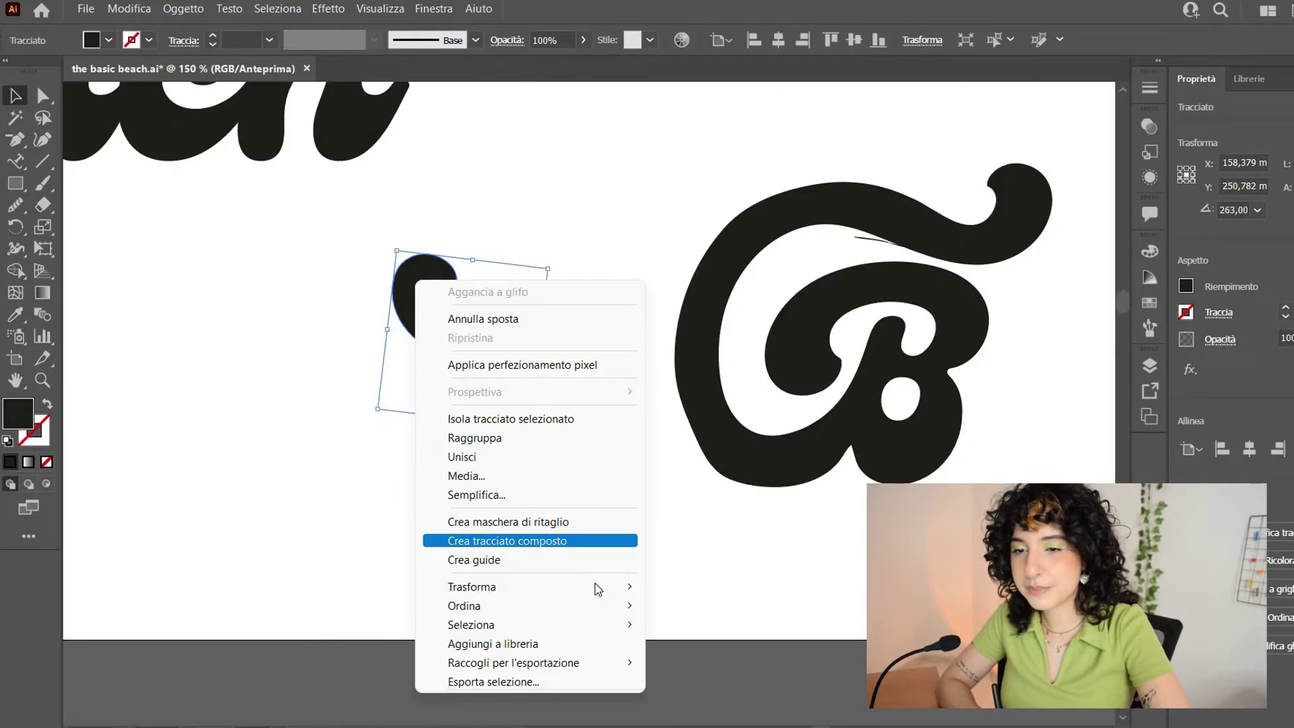
# Reflect the spare T copy across the vertical axis, rotate it onto its side, and place it above the B
pyautogui.moveTo(606, 586)
pyautogui.click(701, 650)
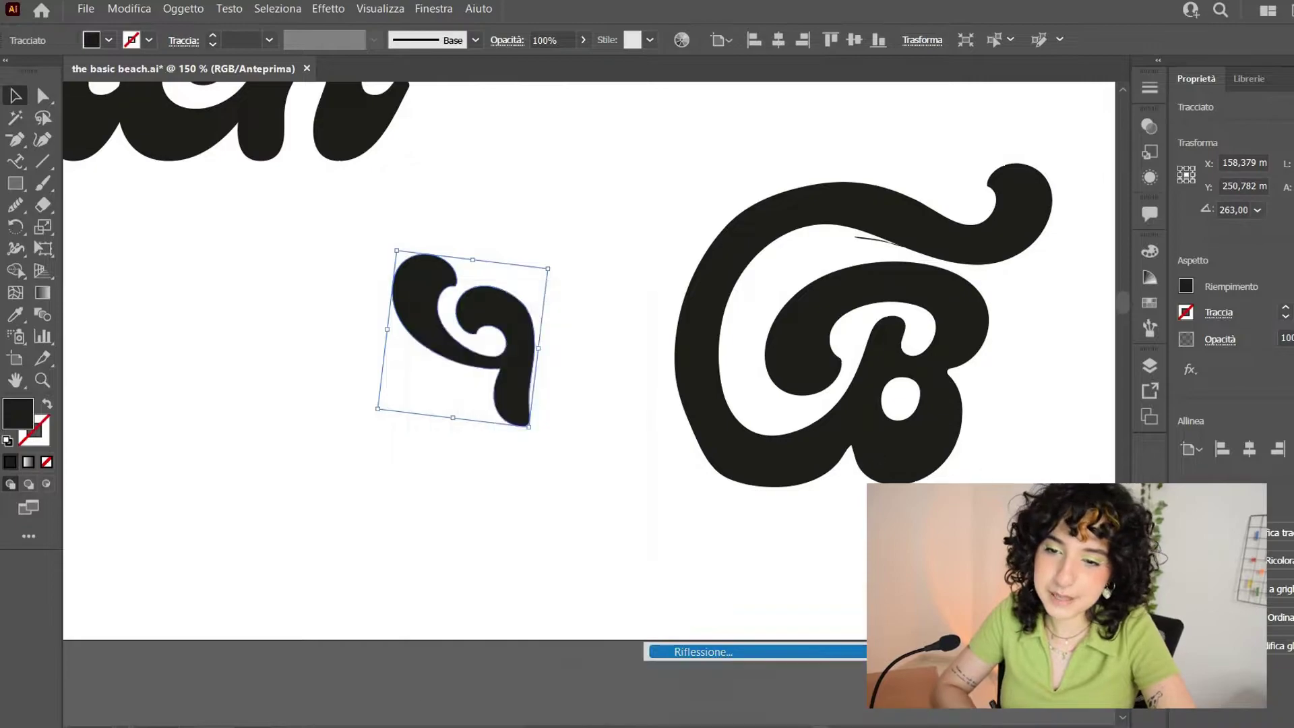
pyautogui.press('Return')
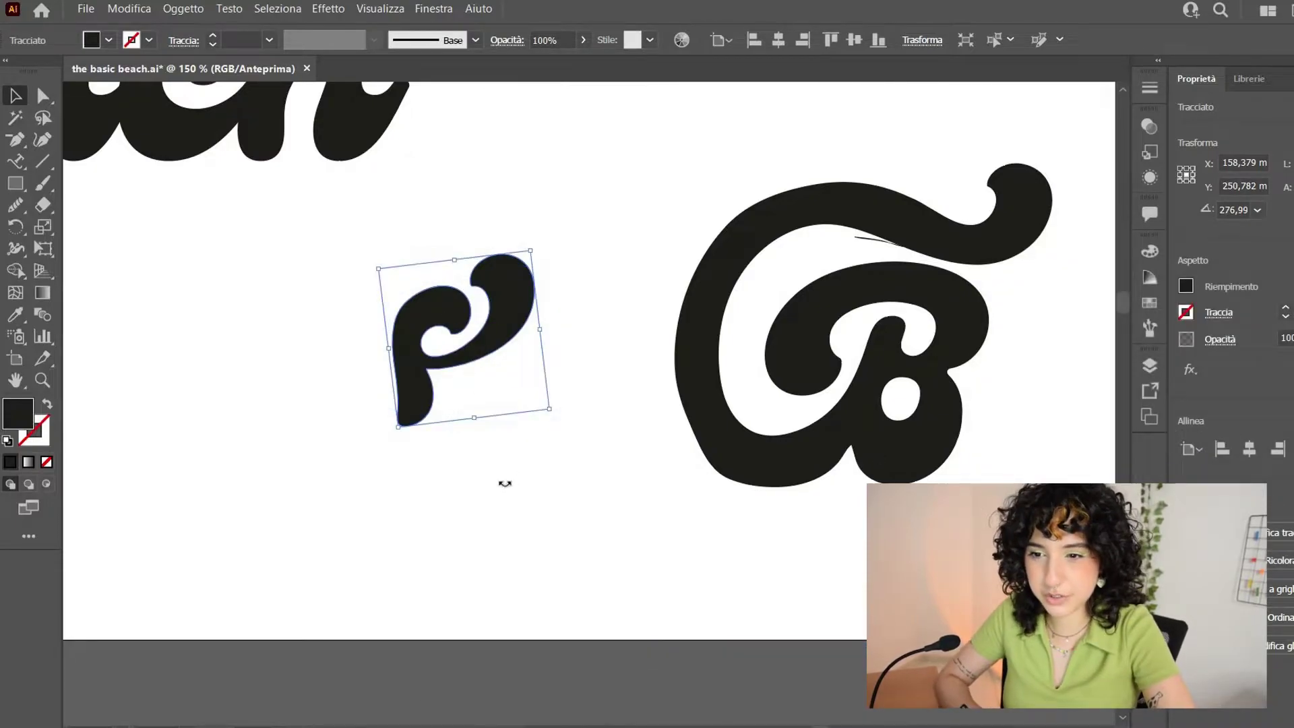
pyautogui.moveTo(505, 483); pyautogui.dragTo(517, 475)
pyautogui.moveTo(603, 497); pyautogui.dragTo(410, 557)
pyautogui.moveTo(336, 378); pyautogui.dragTo(621, 289)
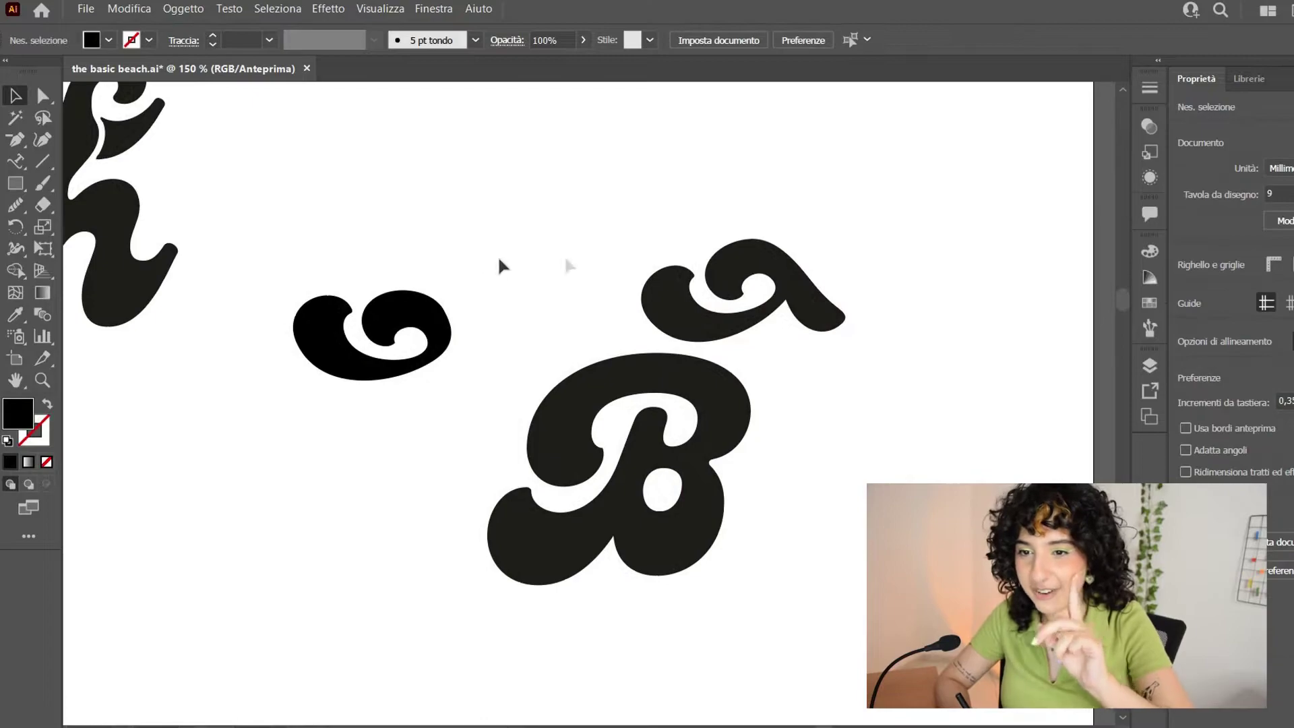
# Use the footless T curl in place of the full T, rotating it above the upper-right side of the B
pyautogui.moveTo(465, 342); pyautogui.dragTo(590, 228)
pyautogui.click(581, 336)
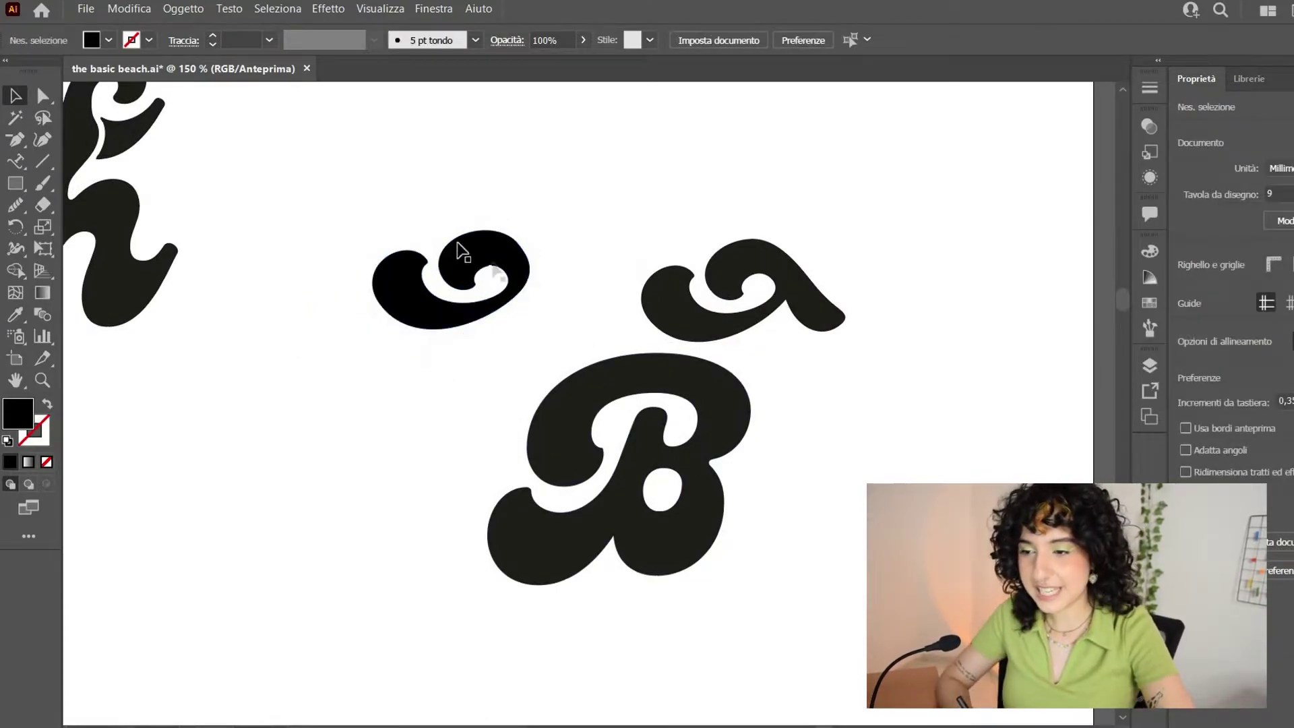
pyautogui.click(528, 294)
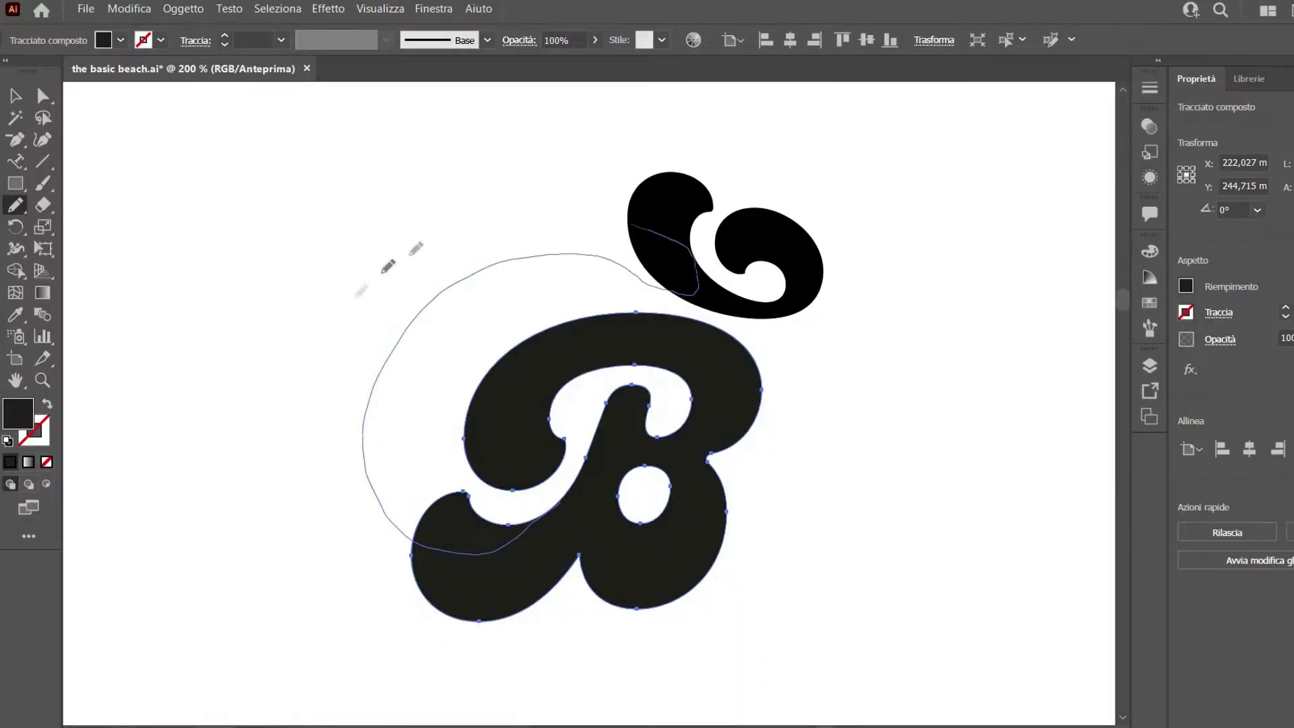
# Draw a thick curved band with the Pencil tool from the B's lower-left tail to the T curl, and refine its outline
pyautogui.moveTo(388, 266)
pyautogui.mouseDown()
pyautogui.moveTo(436, 606)
pyautogui.moveTo(539, 593)
pyautogui.mouseUp()
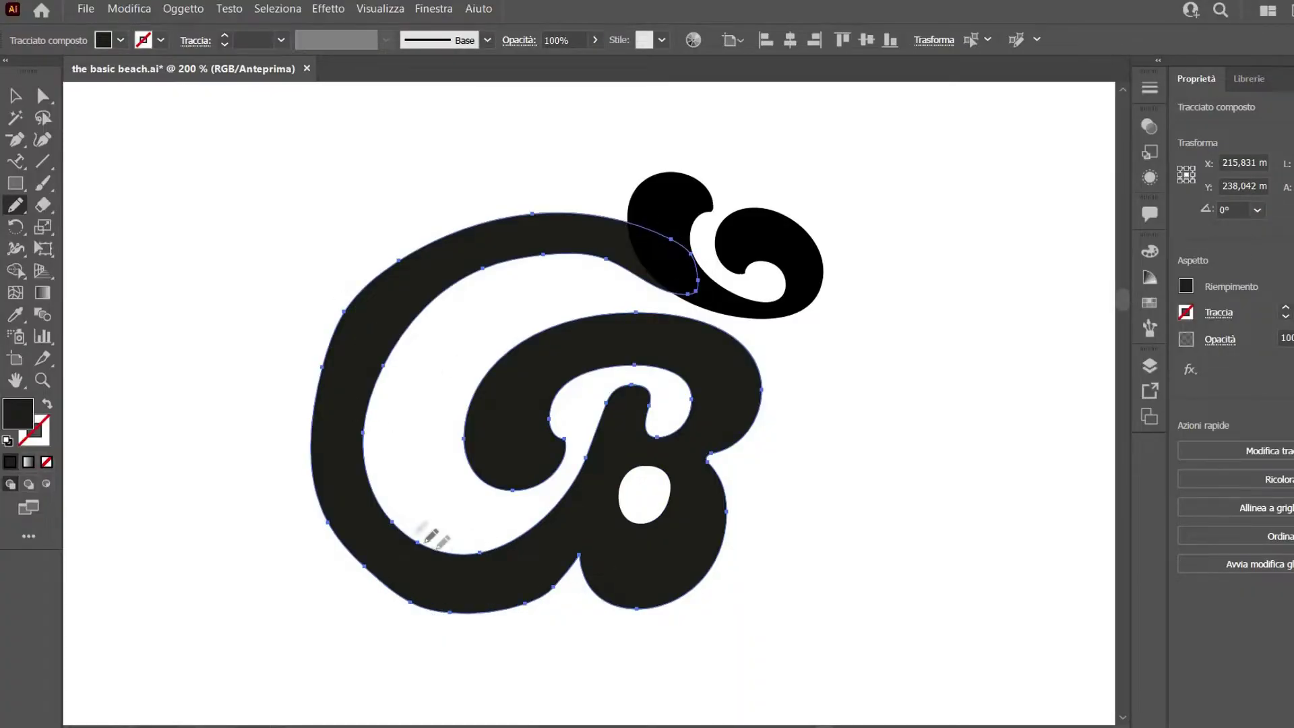
pyautogui.moveTo(351, 318); pyautogui.dragTo(426, 242)
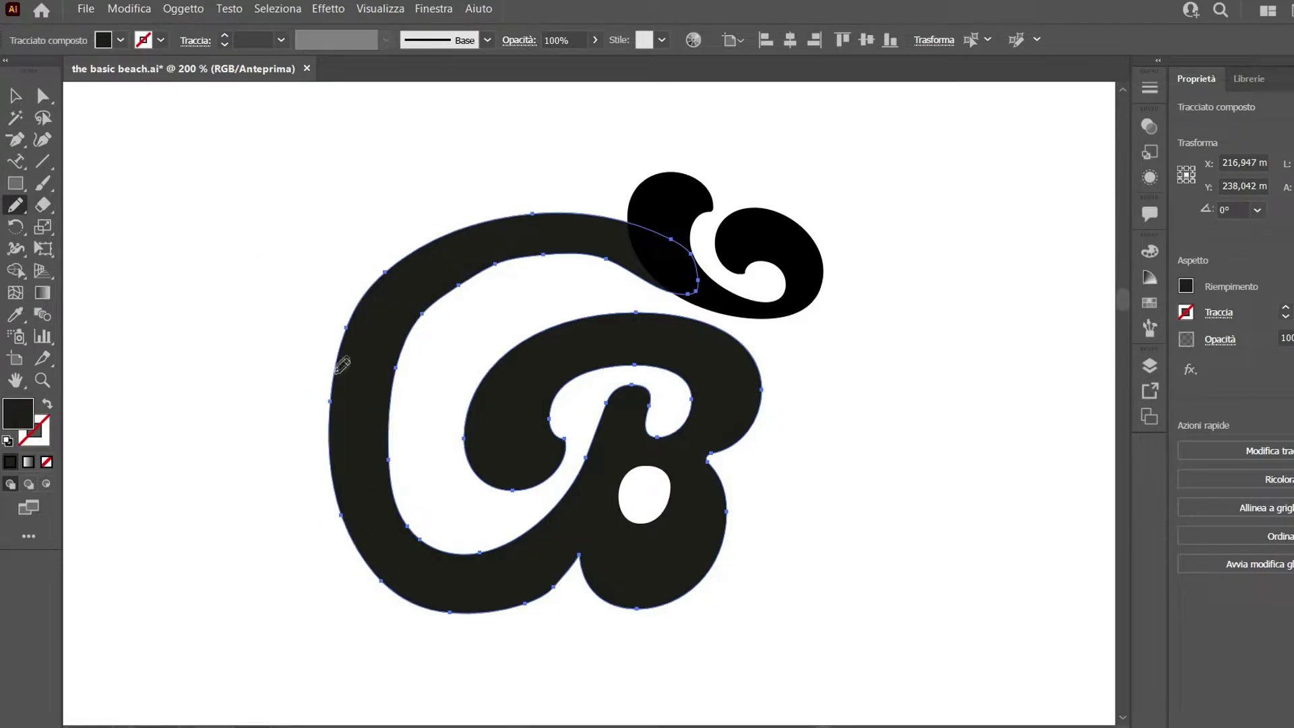
pyautogui.moveTo(338, 369); pyautogui.dragTo(490, 219)
pyautogui.hotkey('ctrl', 'shift', 'a')
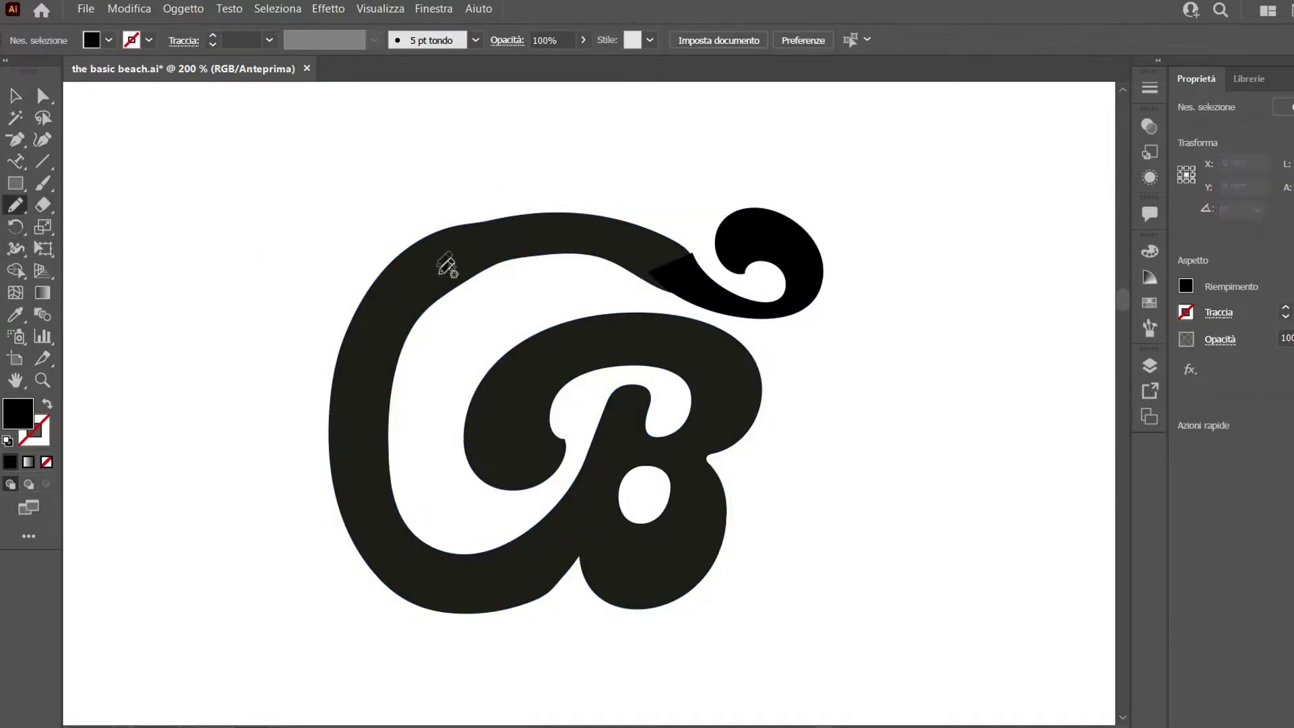
pyautogui.press('v')
pyautogui.click(434, 265)
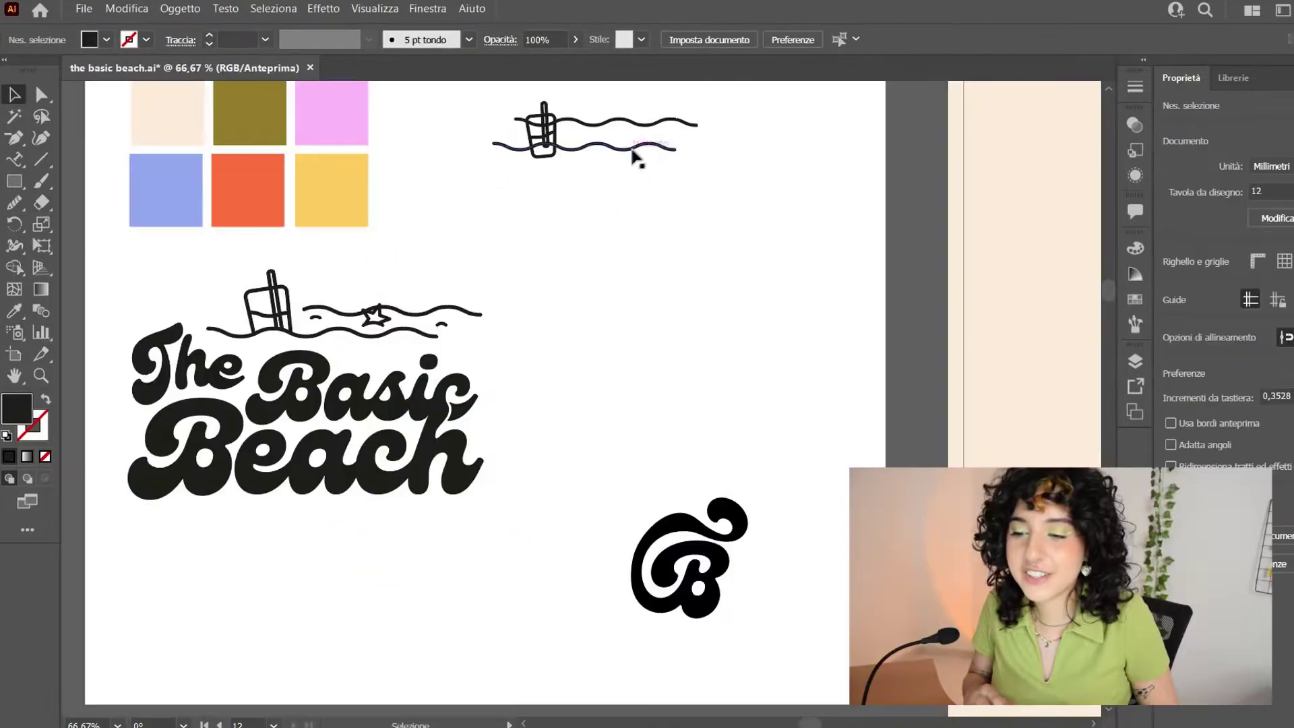
# Separate the drink glass and straw from the wave lines, move them to an empty area, and place a duplicate below
pyautogui.click(512, 145)
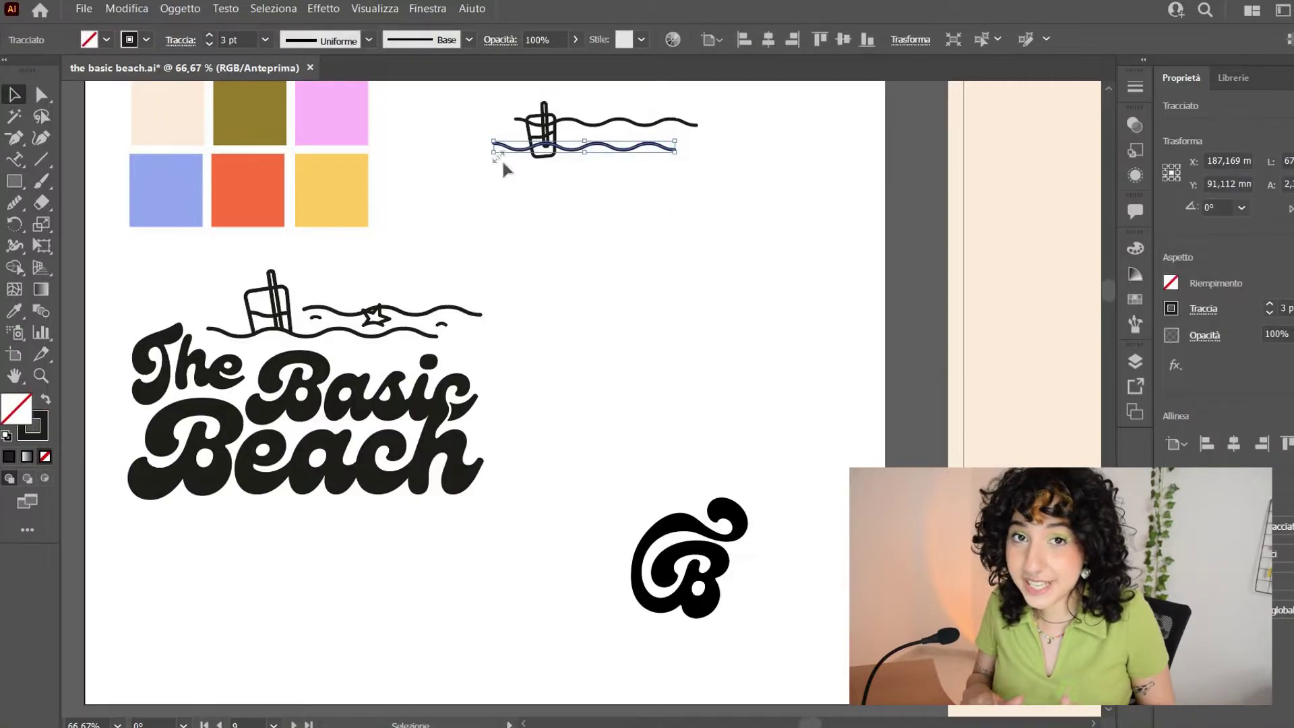
pyautogui.click(591, 138)
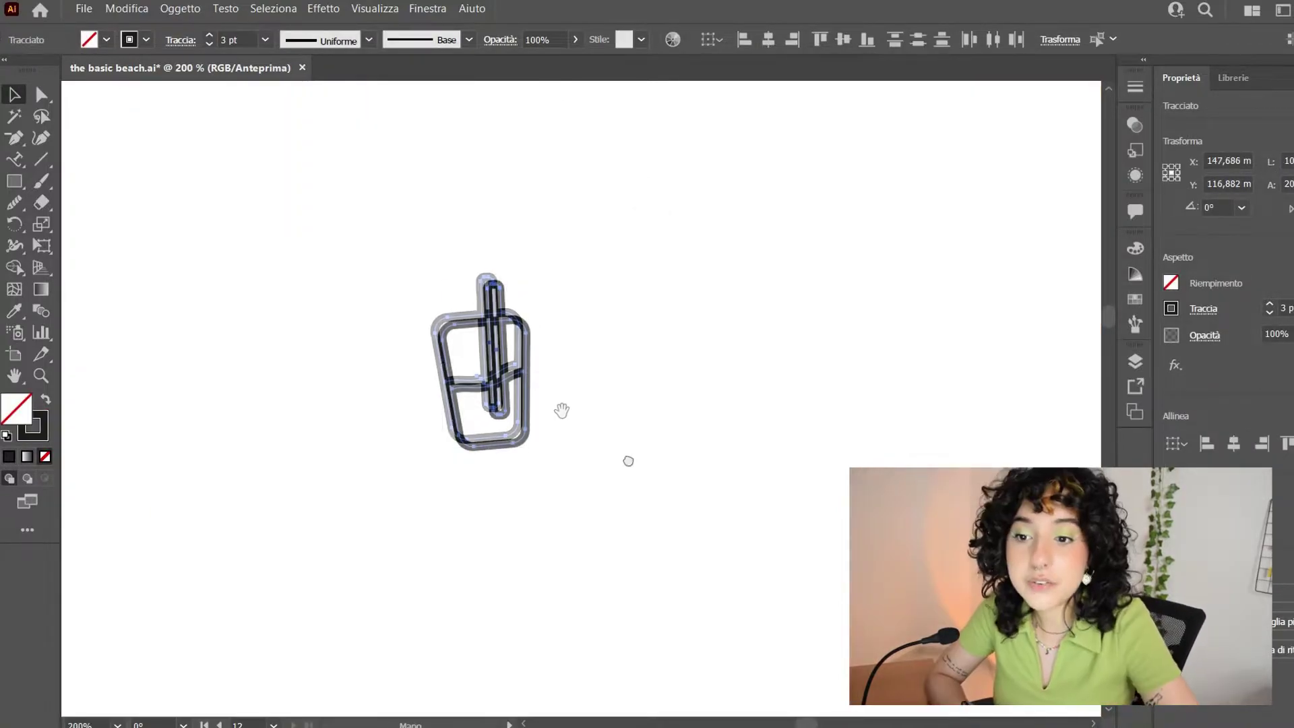
pyautogui.moveTo(627, 456); pyautogui.dragTo(276, 275)
pyautogui.moveTo(364, 370); pyautogui.dragTo(485, 398)
pyautogui.moveTo(328, 194); pyautogui.dragTo(294, 69)
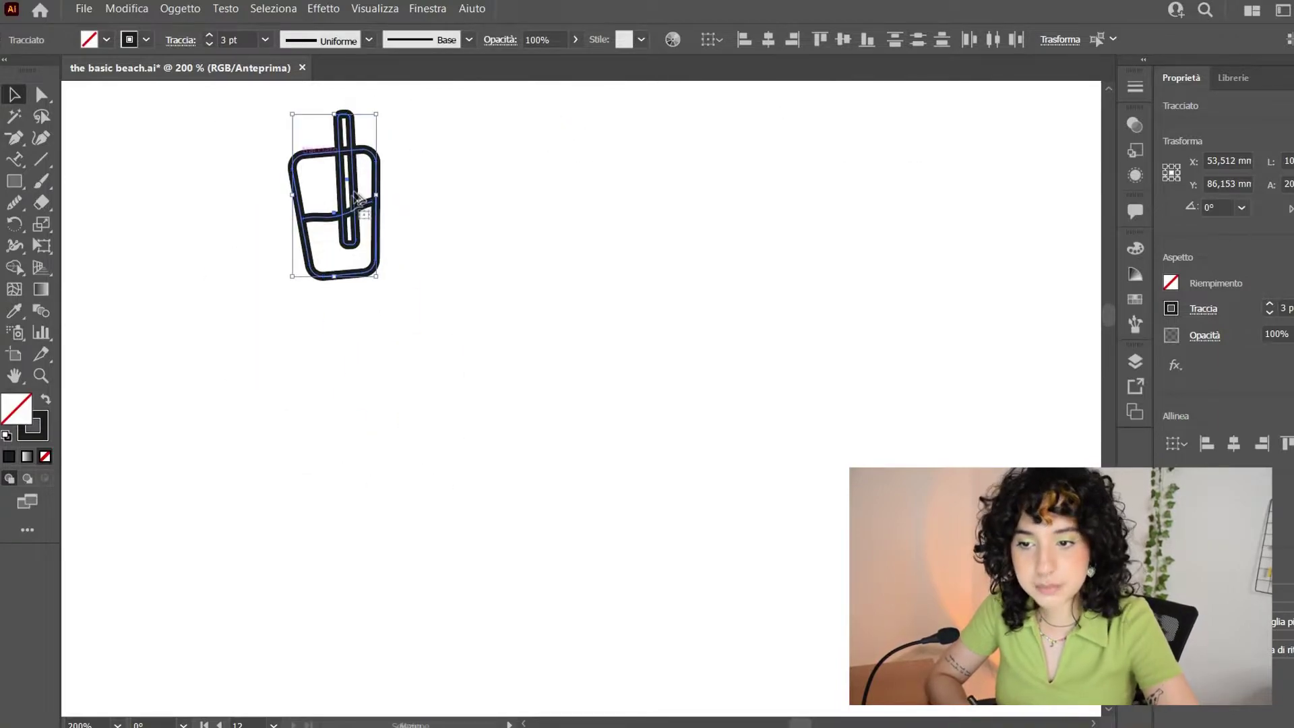
pyautogui.moveTo(373, 200); pyautogui.dragTo(439, 496)
# Expand the lower glass copy's strokes into filled shapes
pyautogui.click(180, 8)
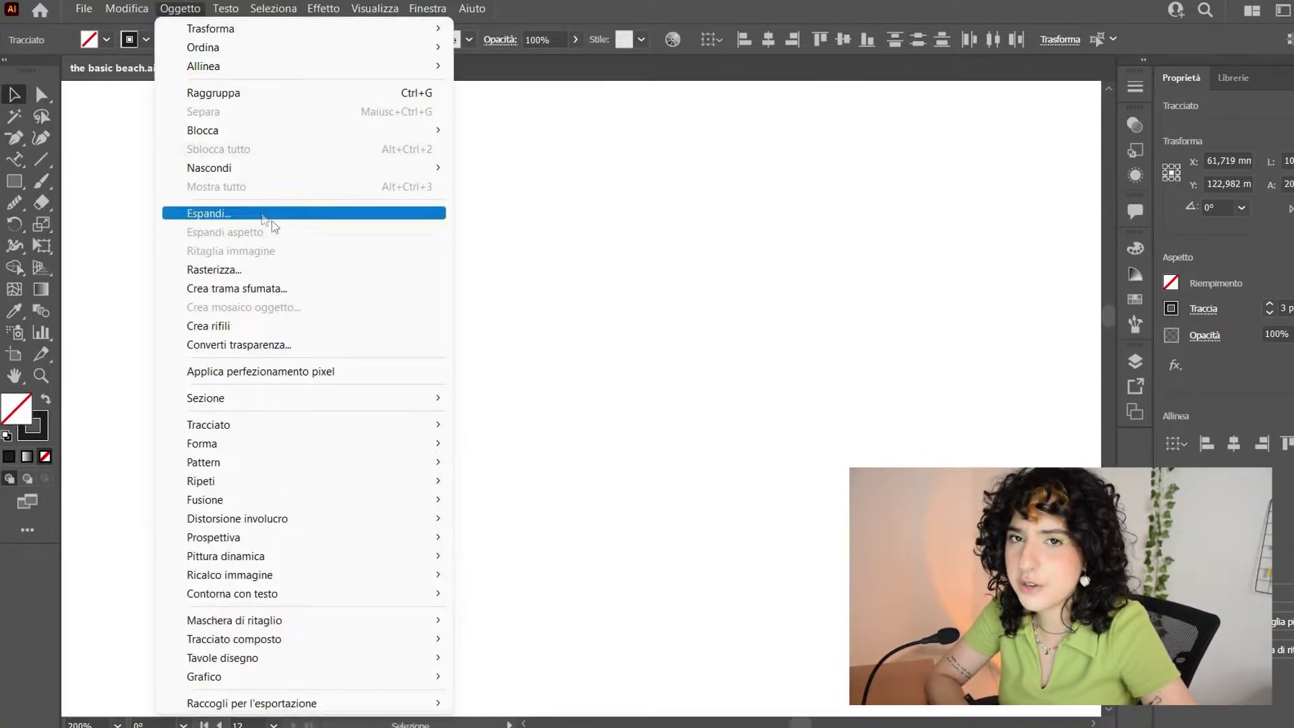
pyautogui.click(268, 210)
pyautogui.press('Return')
pyautogui.click(577, 591)
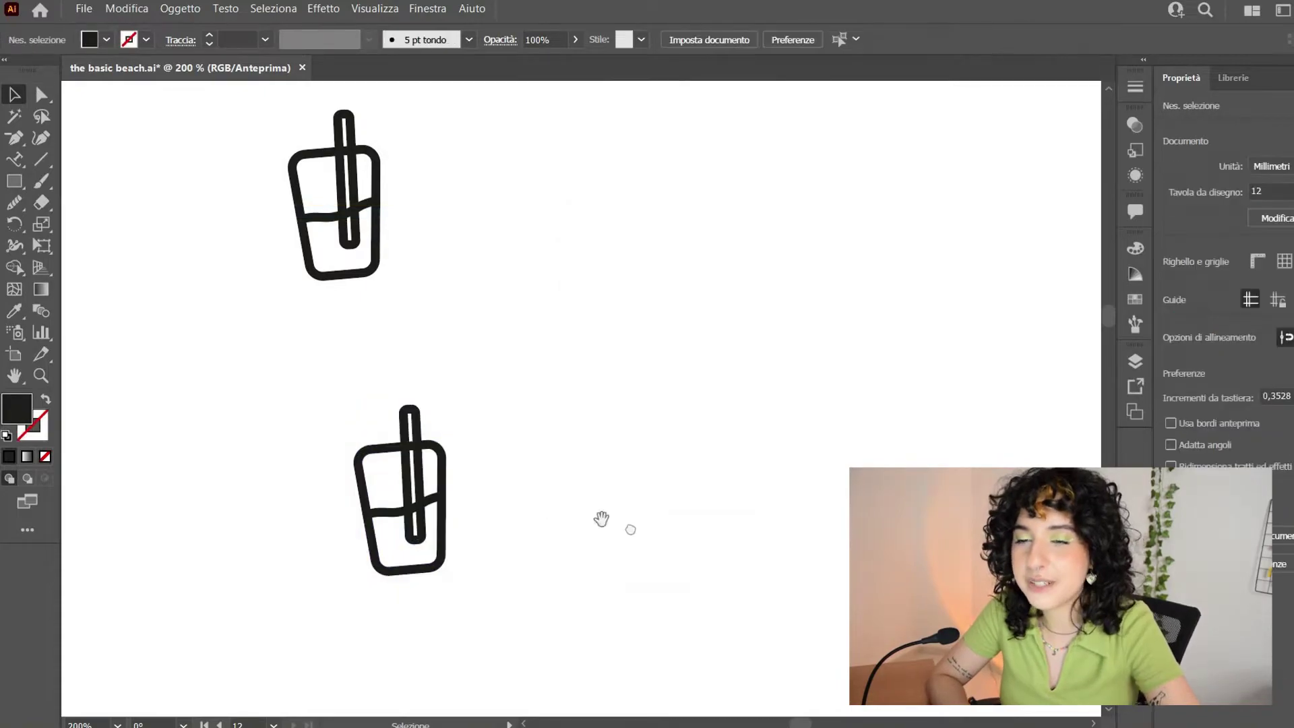
# Draw an ellipse about 17 mm wide and 12 mm high in an empty area, with a smaller concentric ellipse inside it
pyautogui.scroll(-2, 637, 494)
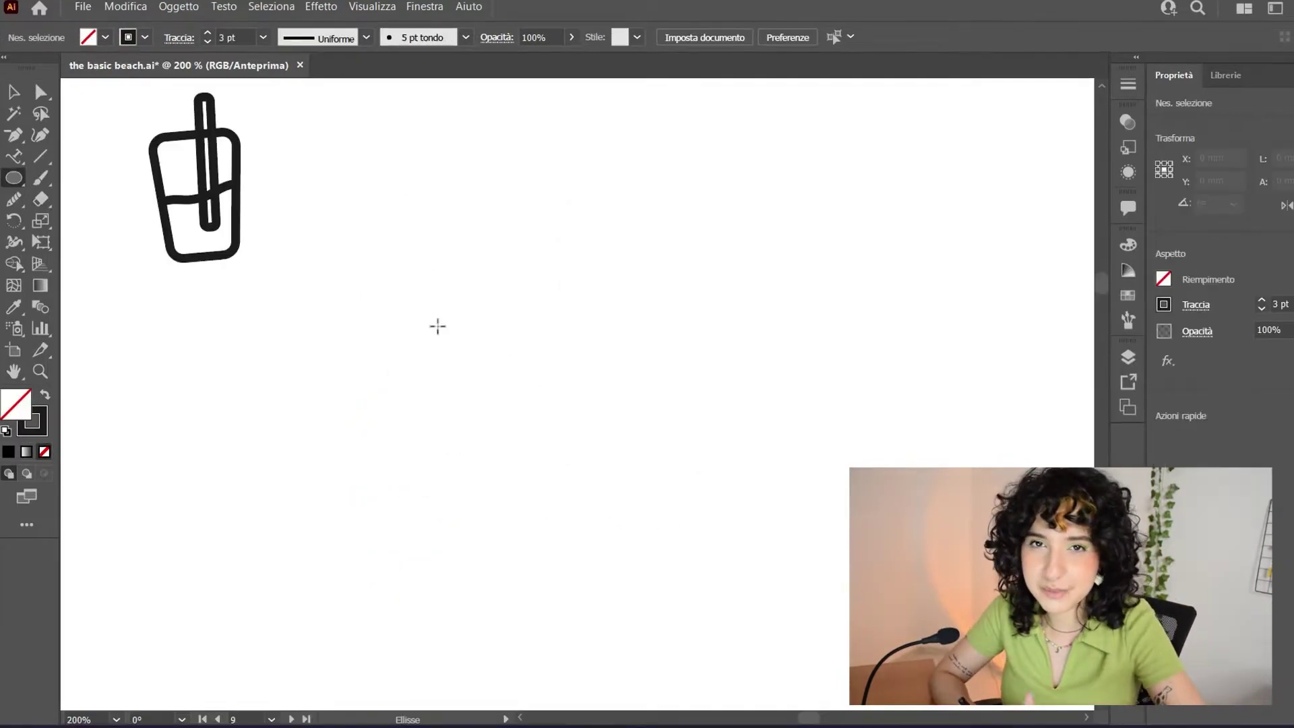
pyautogui.moveTo(429, 280); pyautogui.dragTo(595, 395)
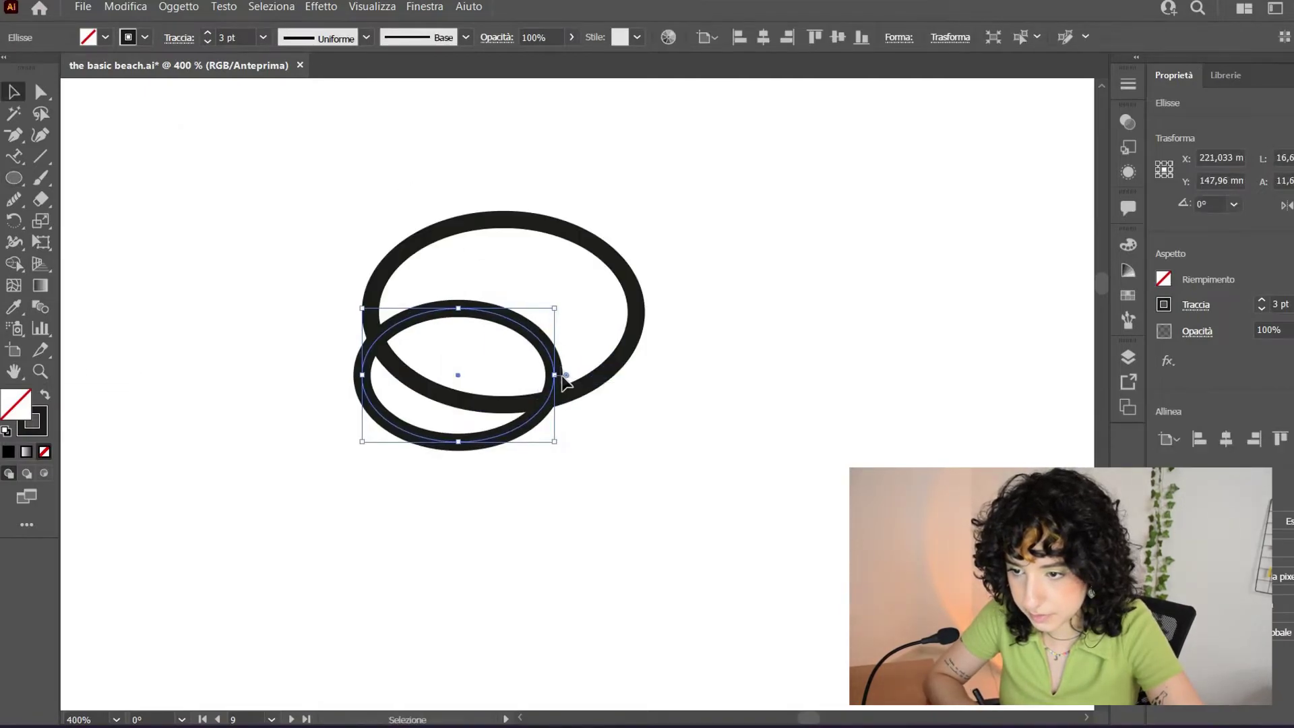
pyautogui.moveTo(512, 427); pyautogui.dragTo(557, 364)
pyautogui.moveTo(603, 475); pyautogui.dragTo(554, 263)
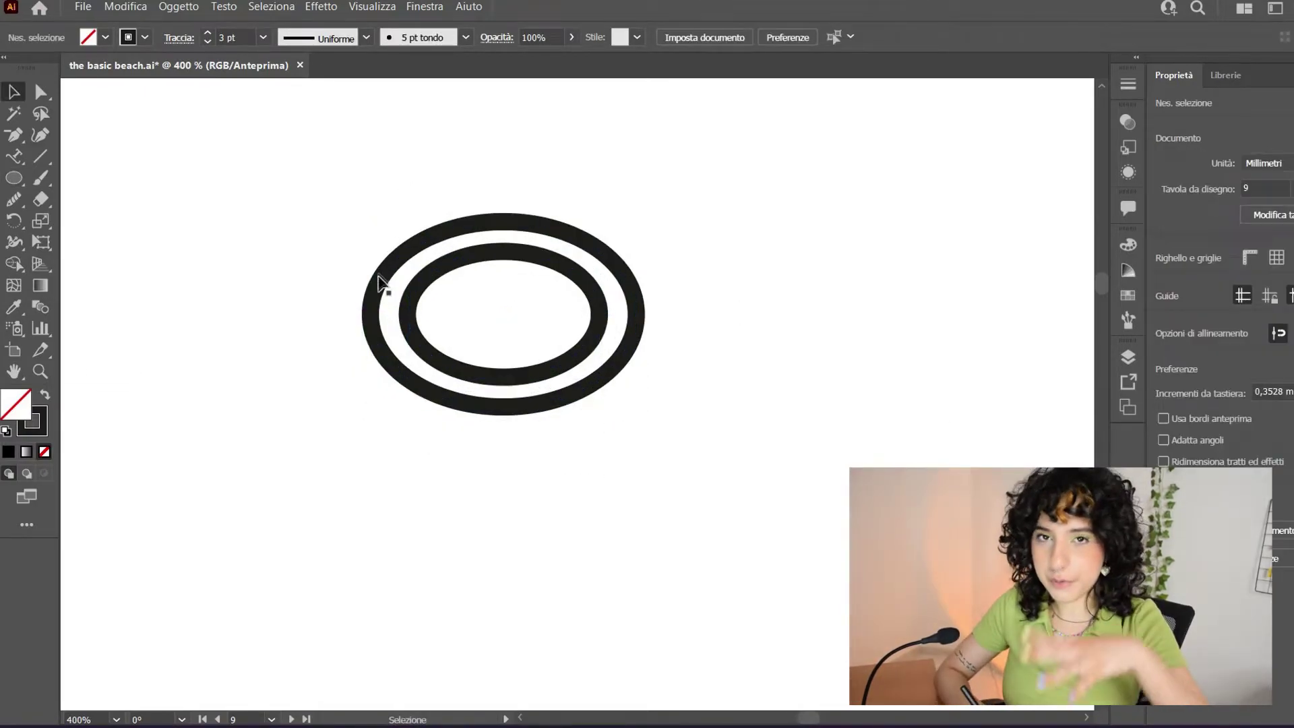
# Reshape the two ellipses into cat-eye lens outlines by redrawing their upper-left sides with the Pencil tool and smoothing them
pyautogui.click(379, 283)
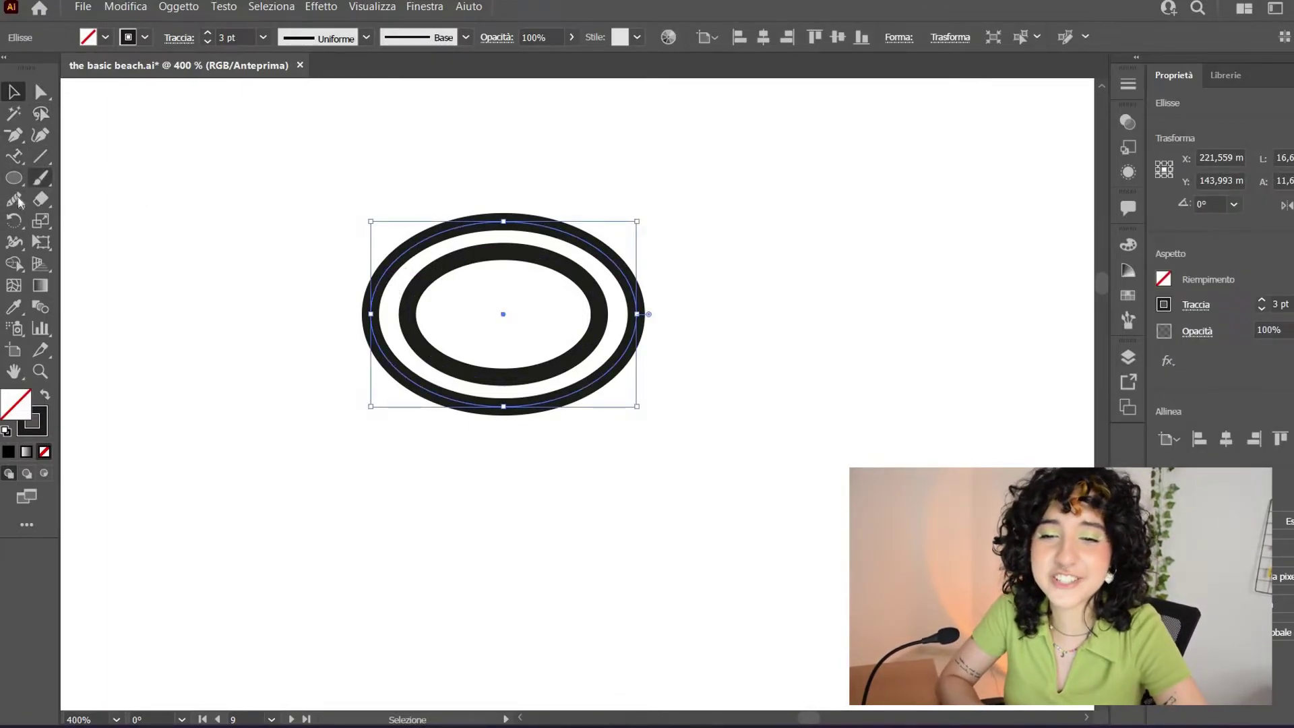
pyautogui.click(19, 202)
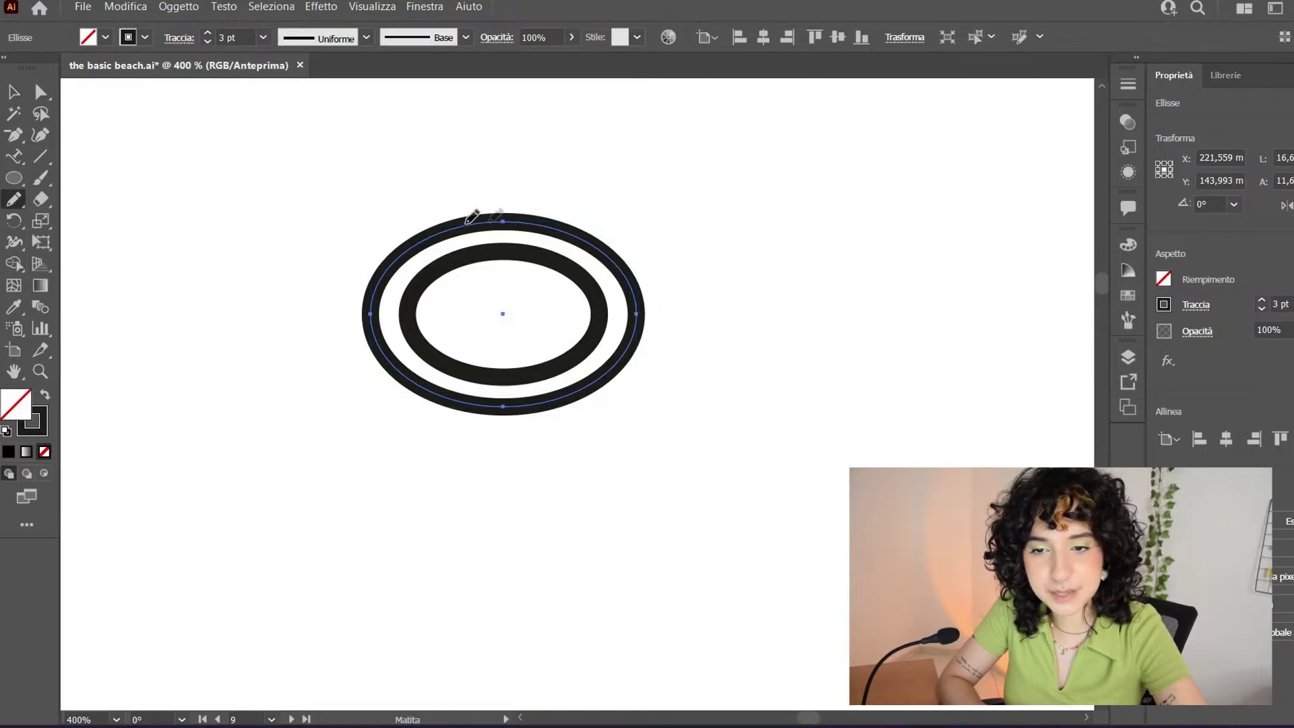
pyautogui.moveTo(472, 216)
pyautogui.mouseDown()
pyautogui.moveTo(431, 223)
pyautogui.moveTo(465, 412)
pyautogui.mouseUp()
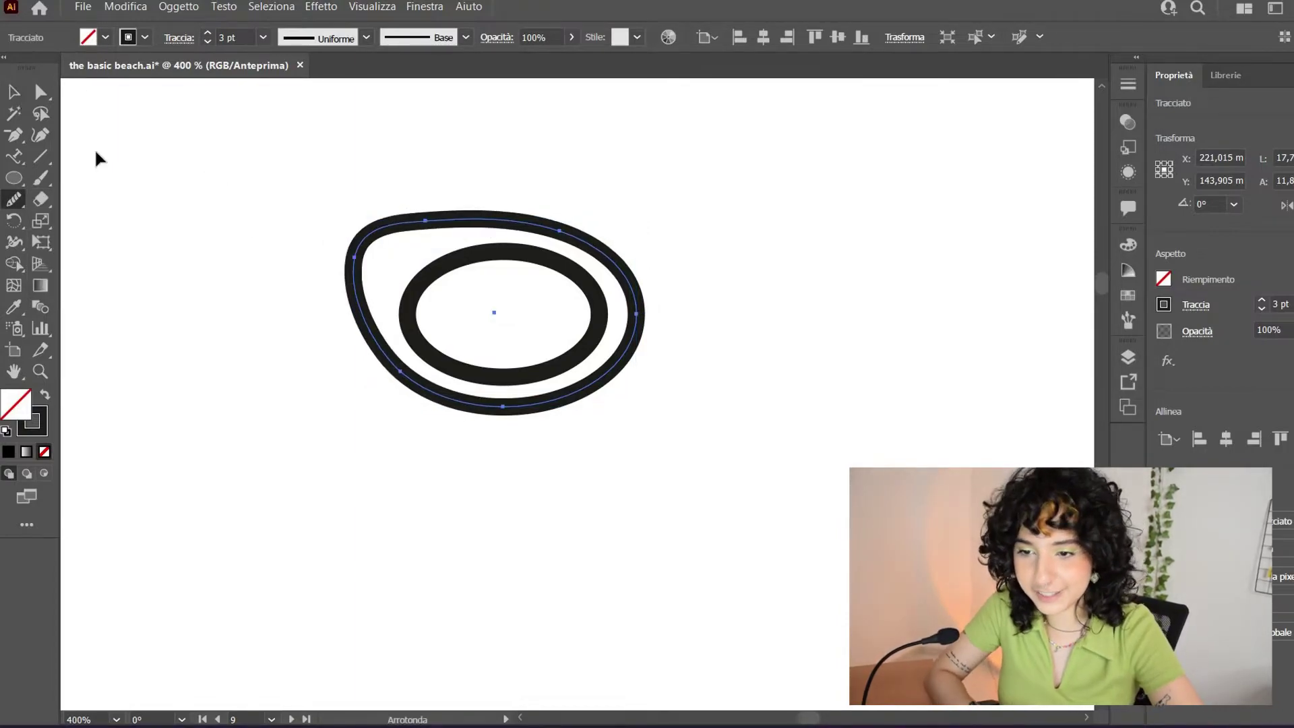
pyautogui.press('v')
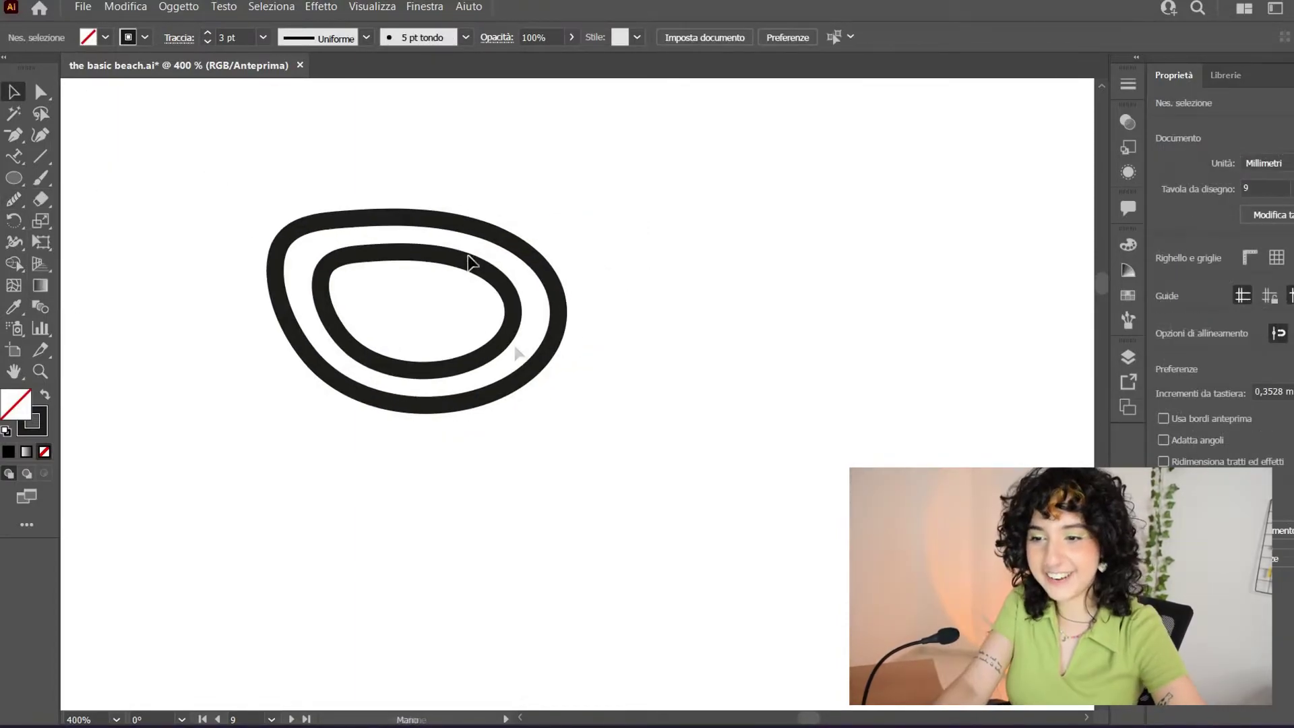
# Add a mirrored copy of the lens outlines beside the original and join the two lenses with a bridge line about 7 mm long
pyautogui.hotkey('ctrl', 'a')
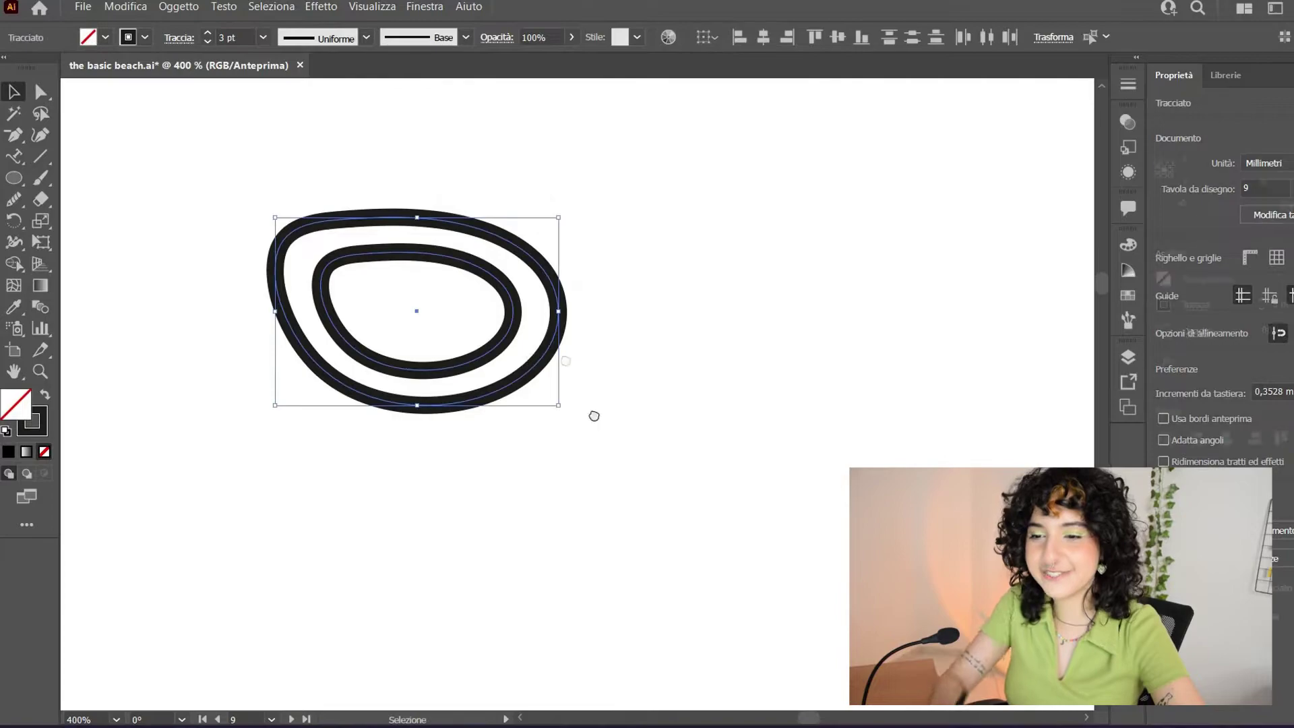
pyautogui.moveTo(480, 273); pyautogui.dragTo(411, 167)
pyautogui.keyDown('alt'); pyautogui.moveTo(384, 260); pyautogui.dragTo(603, 553); pyautogui.keyUp('alt')
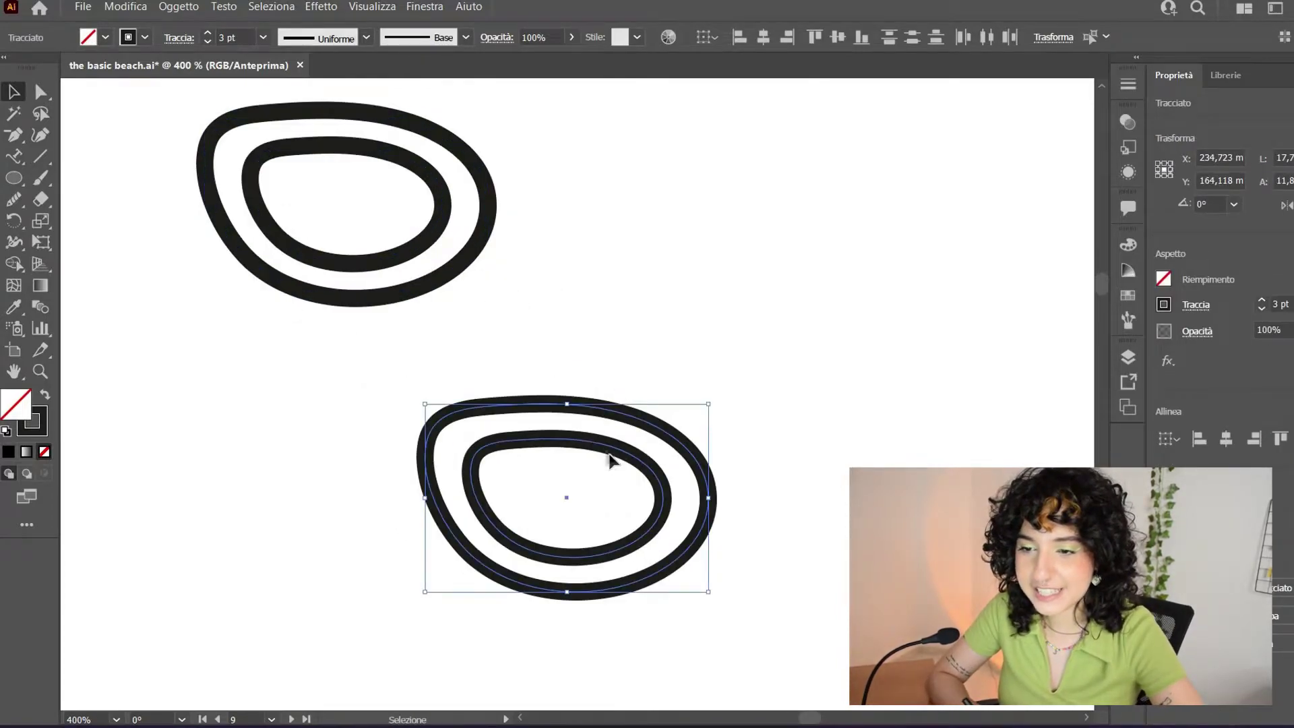
pyautogui.rightClick(605, 448)
pyautogui.moveTo(782, 342)
pyautogui.click(869, 403)
pyautogui.click(1132, 502)
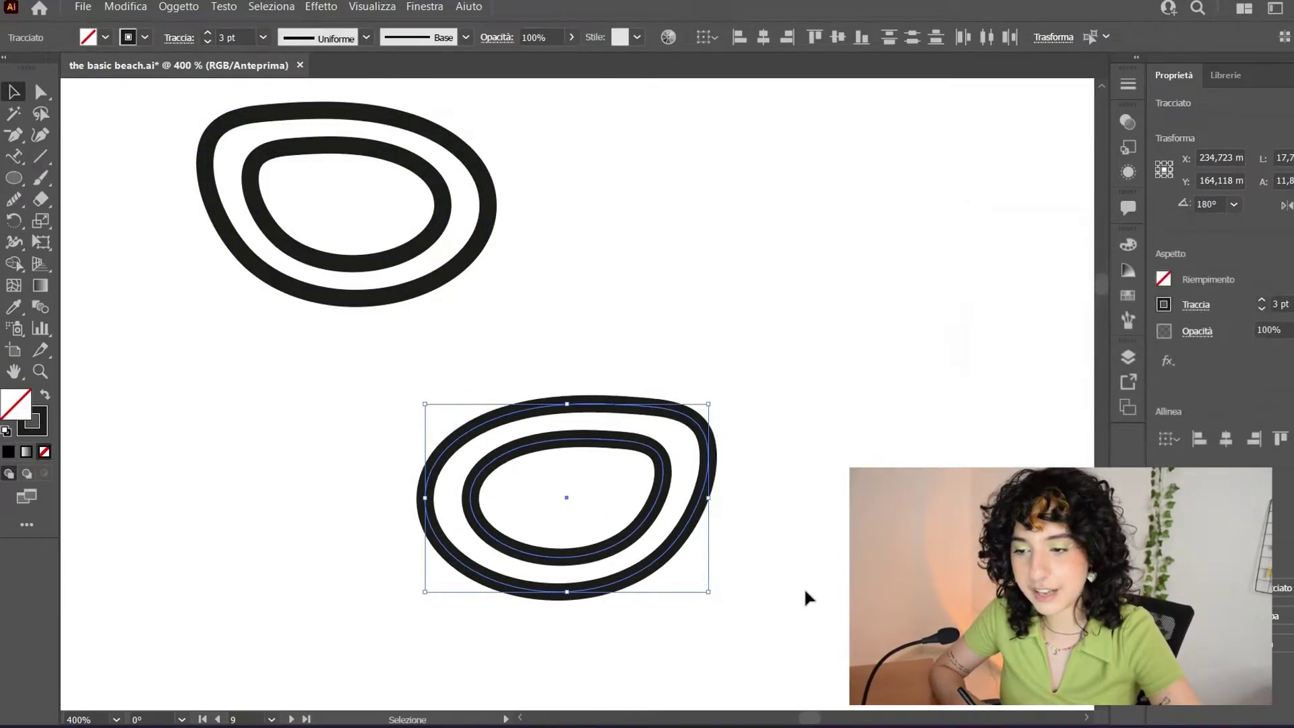
pyautogui.click(806, 591)
pyautogui.click(661, 508)
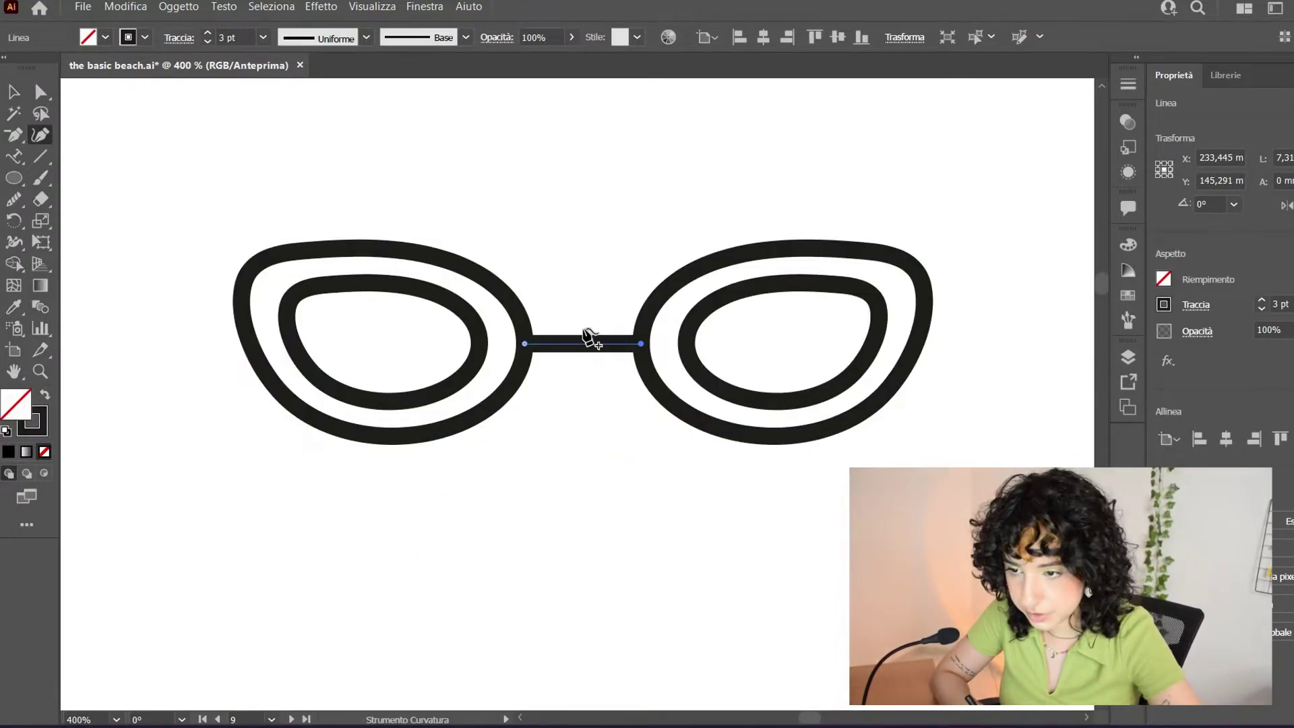
# Bend the sunglasses' bridge line upward into an arch, and move and scale the whole sunglasses illustration down near the drink glass
pyautogui.moveTo(590, 336); pyautogui.dragTo(586, 332)
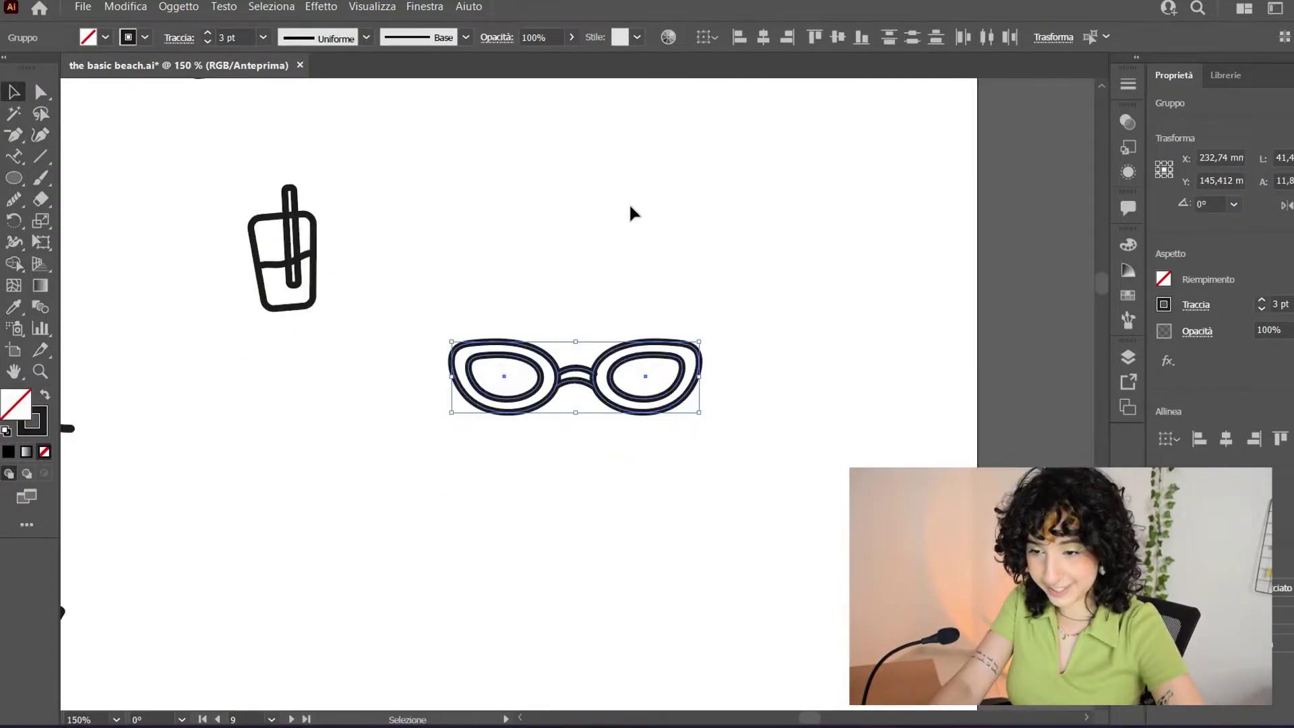
pyautogui.moveTo(640, 395); pyautogui.dragTo(640, 334)
pyautogui.scroll(3, 768, 323)
pyautogui.hscroll(-1, 768, 323)
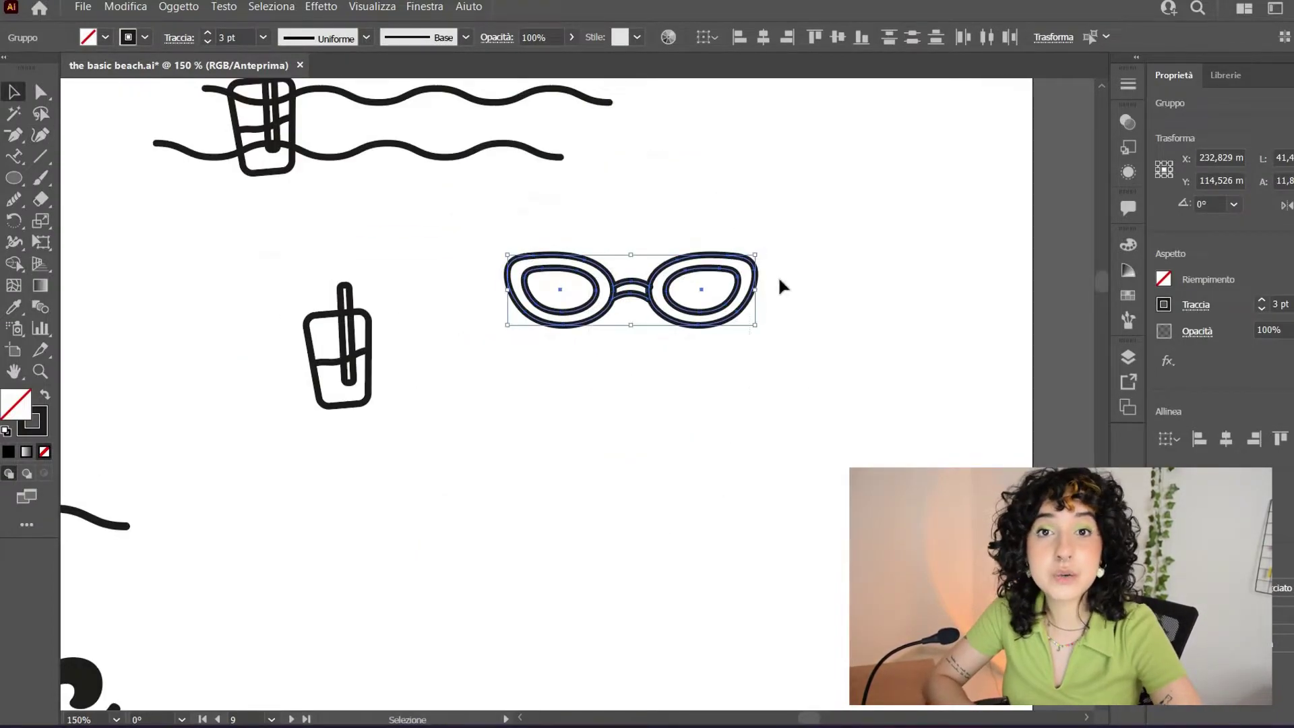
pyautogui.moveTo(755, 290); pyautogui.dragTo(699, 293)
pyautogui.click(742, 412)
pyautogui.moveTo(742, 413); pyautogui.dragTo(767, 373)
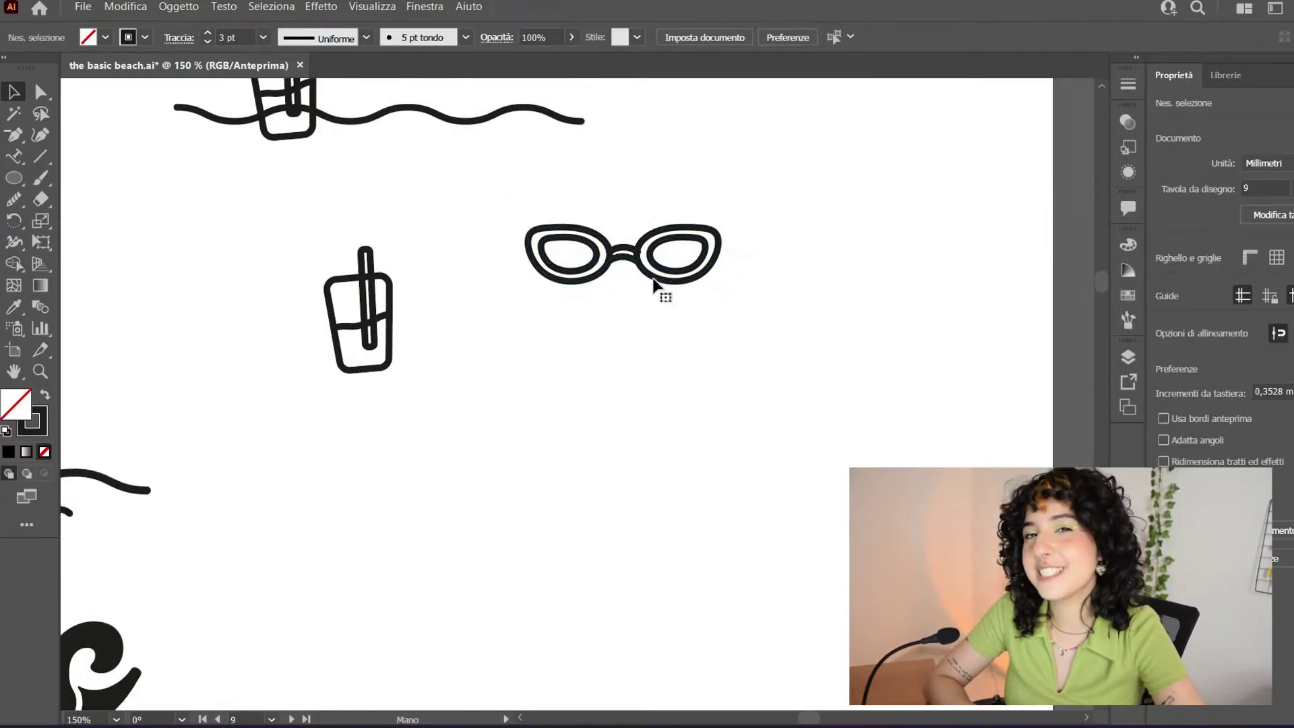
pyautogui.moveTo(633, 257); pyautogui.dragTo(601, 345)
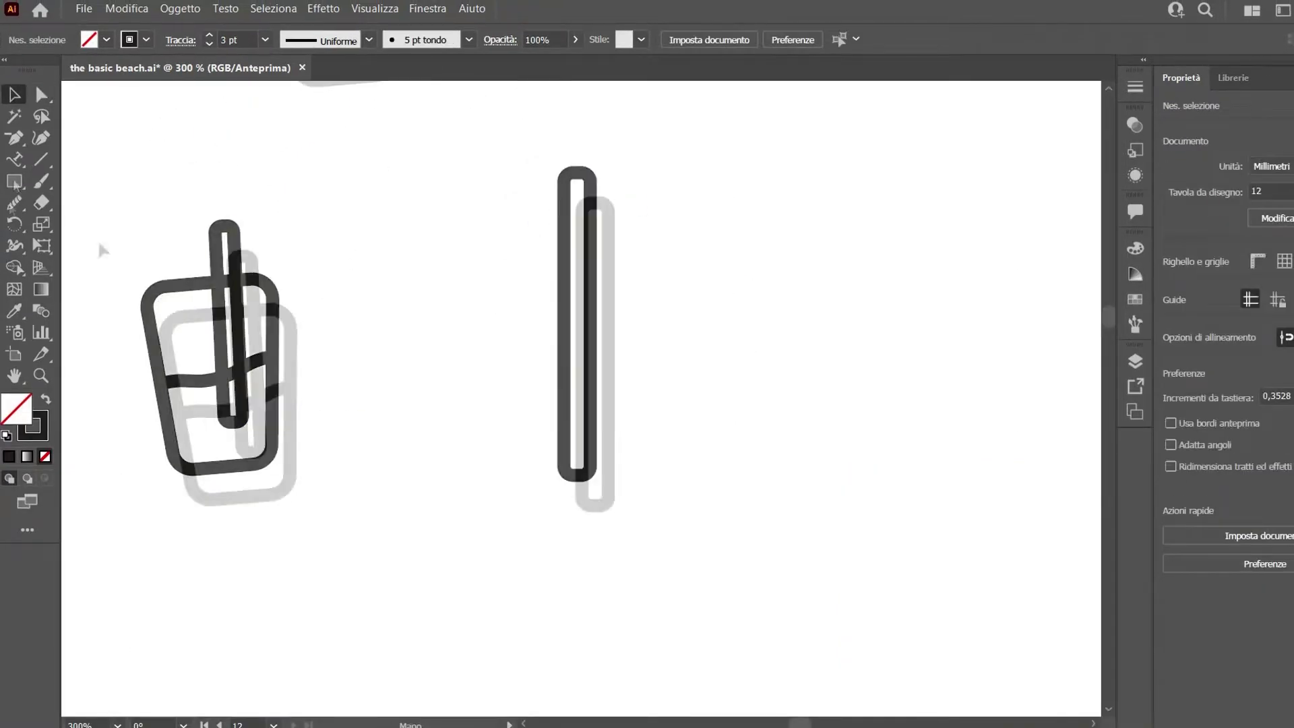
# Draw a triangle with rounded corners about 7 mm wide beside the long shaft and turn it into a downward-pointing shovel blade
pyautogui.click(14, 178)
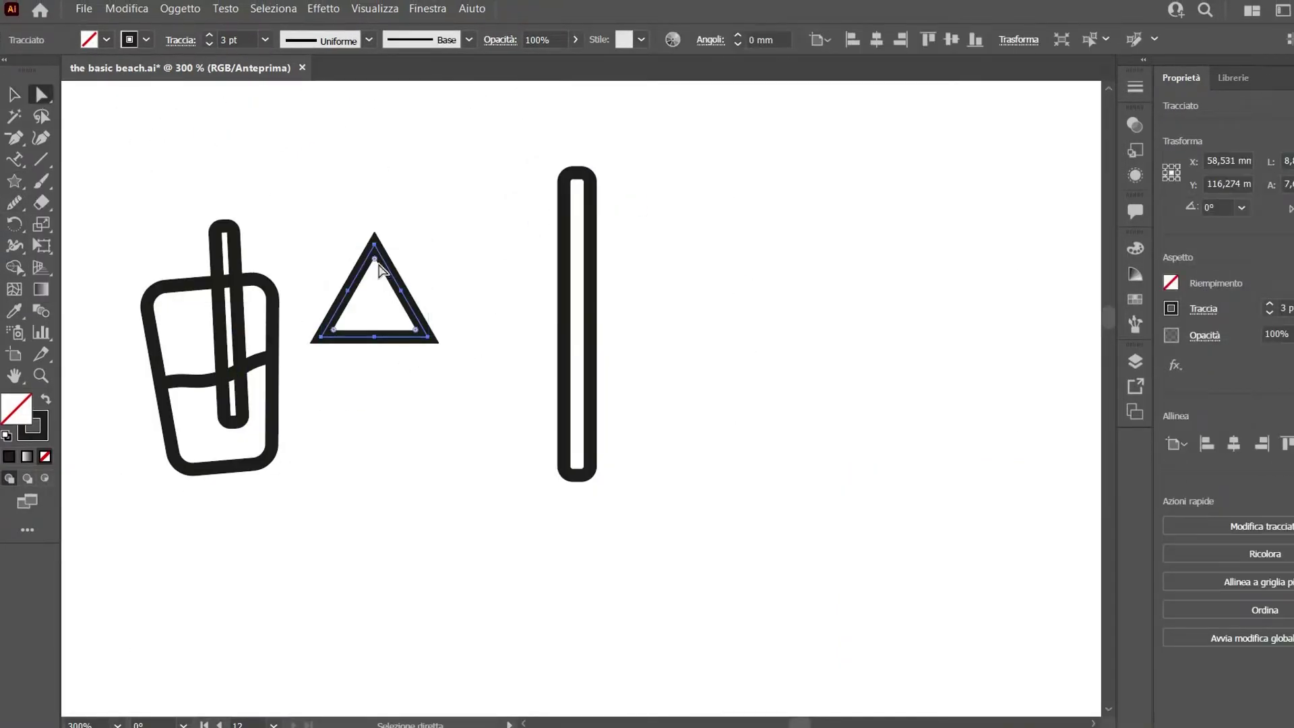
pyautogui.moveTo(376, 259); pyautogui.dragTo(377, 273)
pyautogui.press('v')
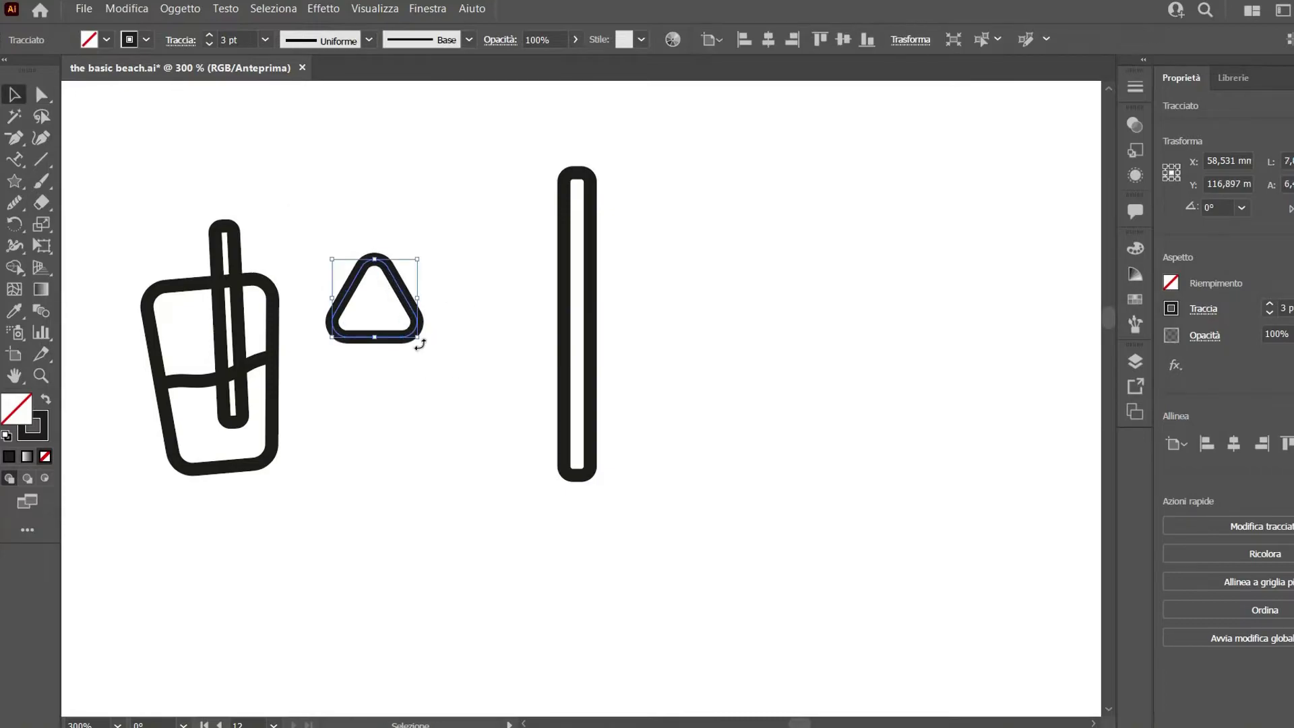
pyautogui.moveTo(418, 345); pyautogui.dragTo(330, 251)
pyautogui.click(547, 485)
pyautogui.moveTo(393, 293); pyautogui.dragTo(598, 515)
# Add a horizontal rounded rectangle across the shaft's upper end as the shovel's handle
pyautogui.press('m')
pyautogui.moveTo(476, 182)
pyautogui.mouseDown()
pyautogui.moveTo(593, 223)
pyautogui.moveTo(578, 213)
pyautogui.moveTo(577, 315)
pyautogui.mouseUp()
pyautogui.press('v')
# Delete the shaft's ends inside the handle and the blade so the shovel becomes one clean outline
pyautogui.hotkey('shift', 'm')
pyautogui.click(41, 94)
pyautogui.click(467, 120)
pyautogui.keyDown('shift'); pyautogui.click(470, 574); pyautogui.keyUp('shift')
pyautogui.press('Delete')
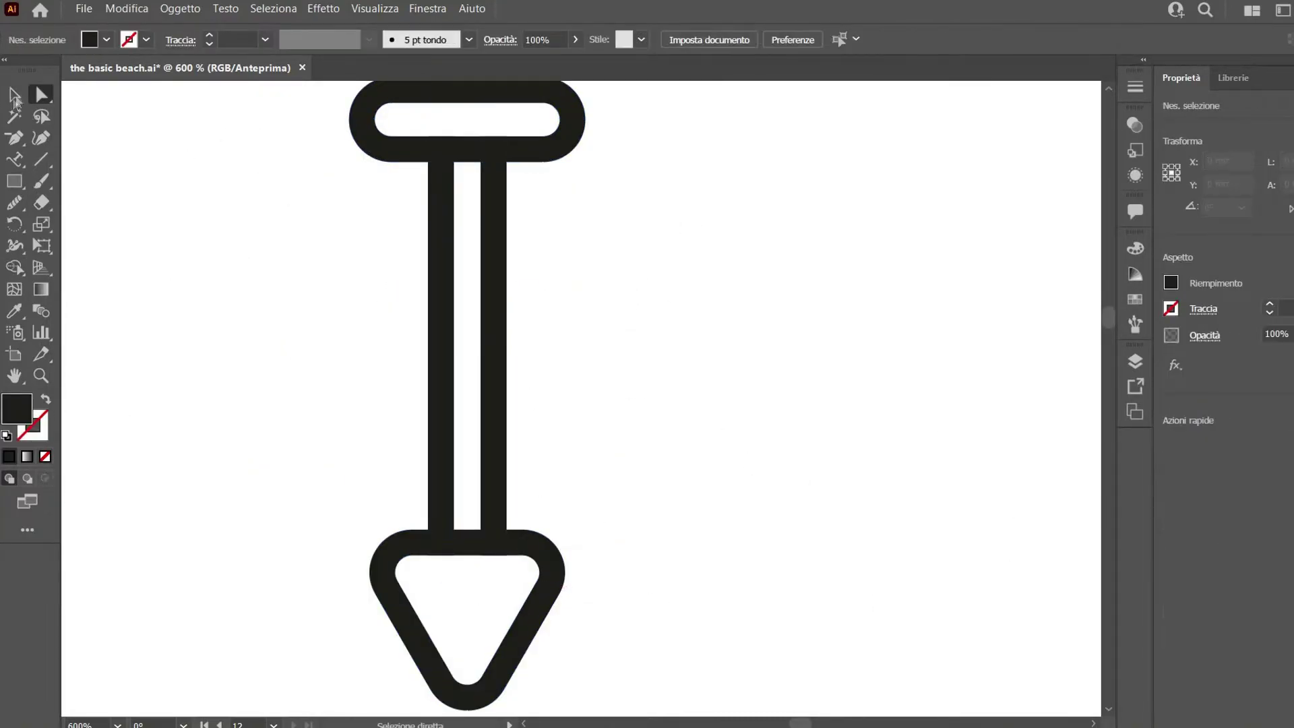
# Draw a five-pointed star about 15.5 mm wide below the drink glasses, and fill both sunglasses lenses with orange
pyautogui.moveTo(514, 463); pyautogui.dragTo(536, 475)
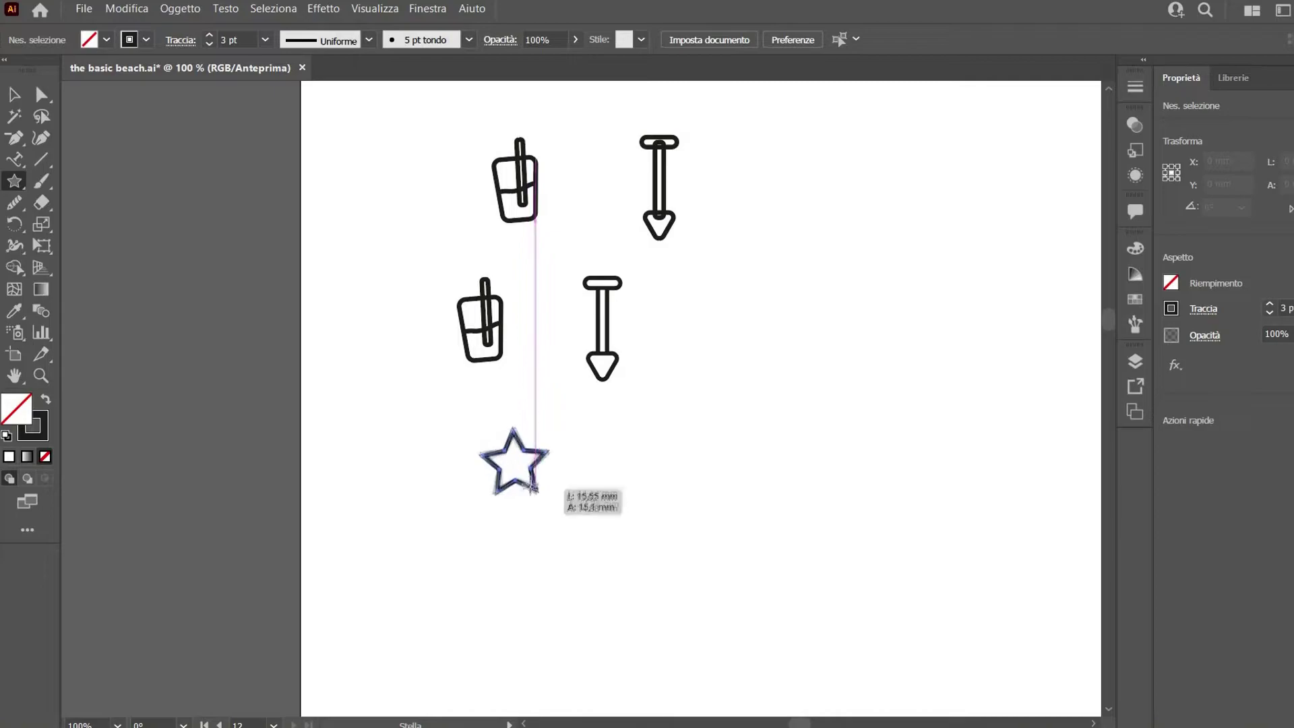
pyautogui.click(14, 94)
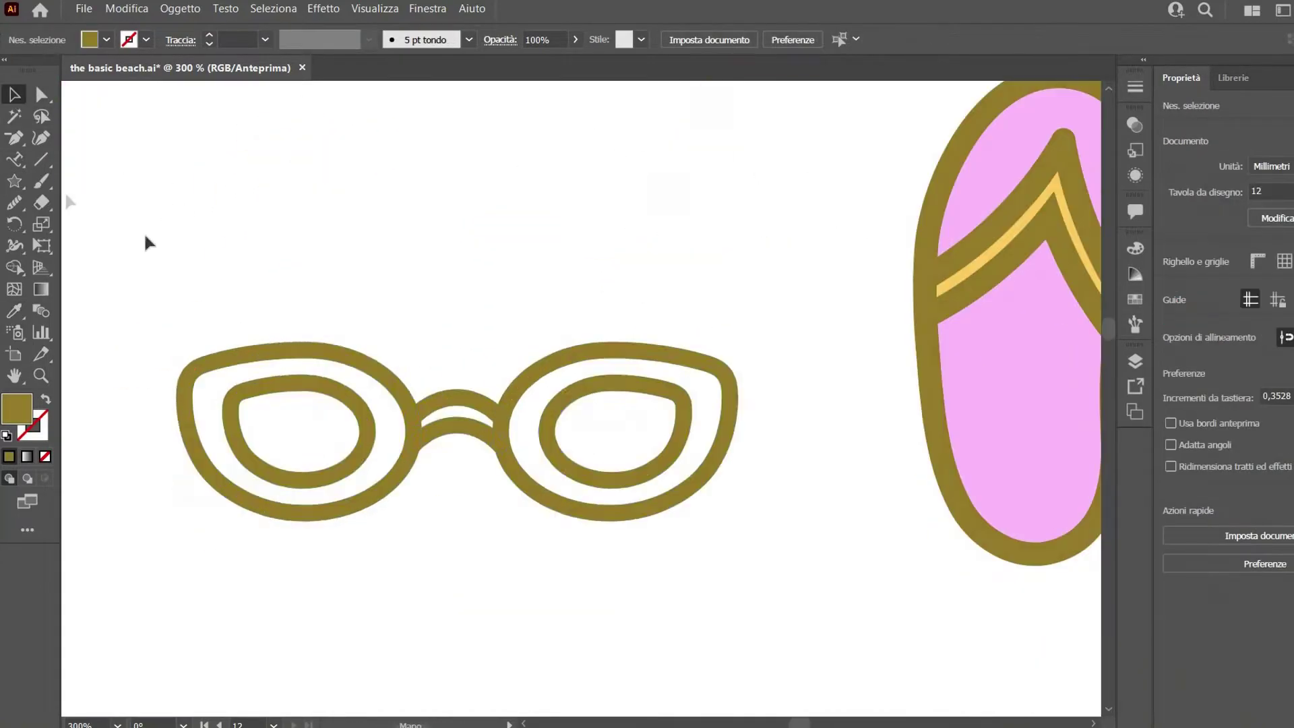
pyautogui.moveTo(296, 431); pyautogui.dragTo(606, 418)
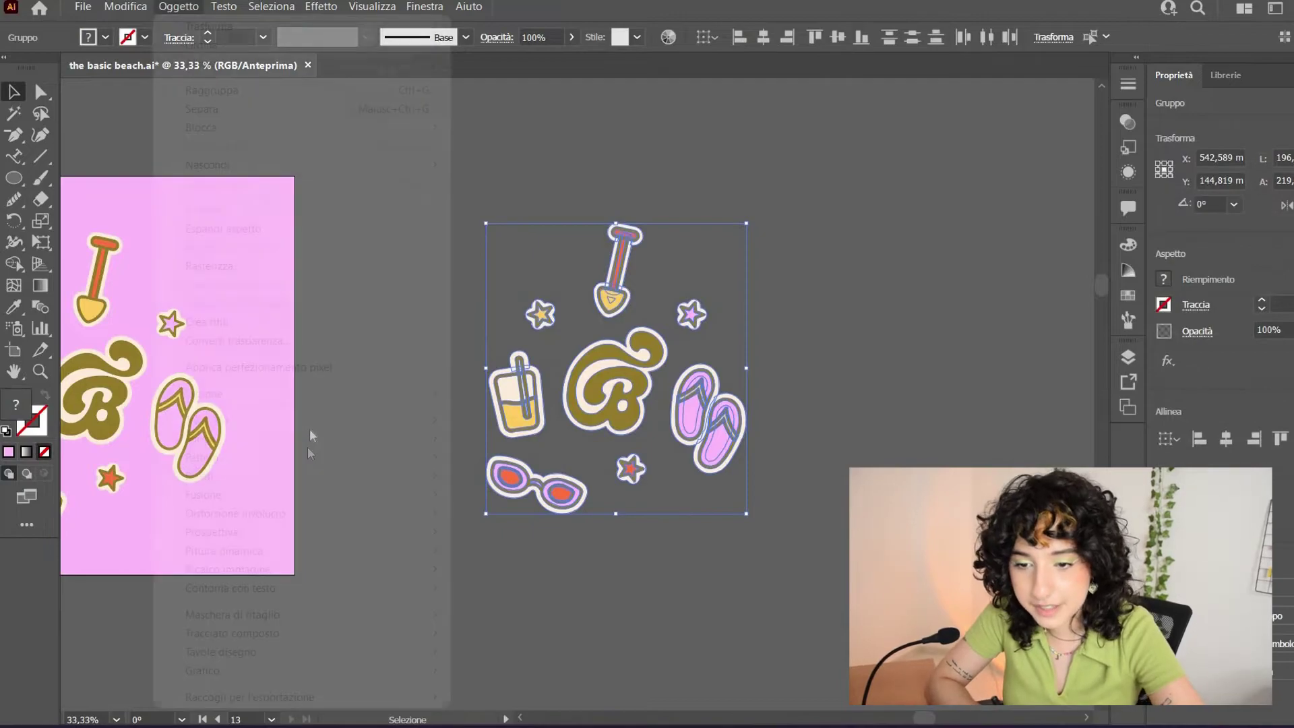
# Create a new pattern from the grouped beach illustrations and TB letter mark, and acknowledge the notice
pyautogui.moveTo(355, 457)
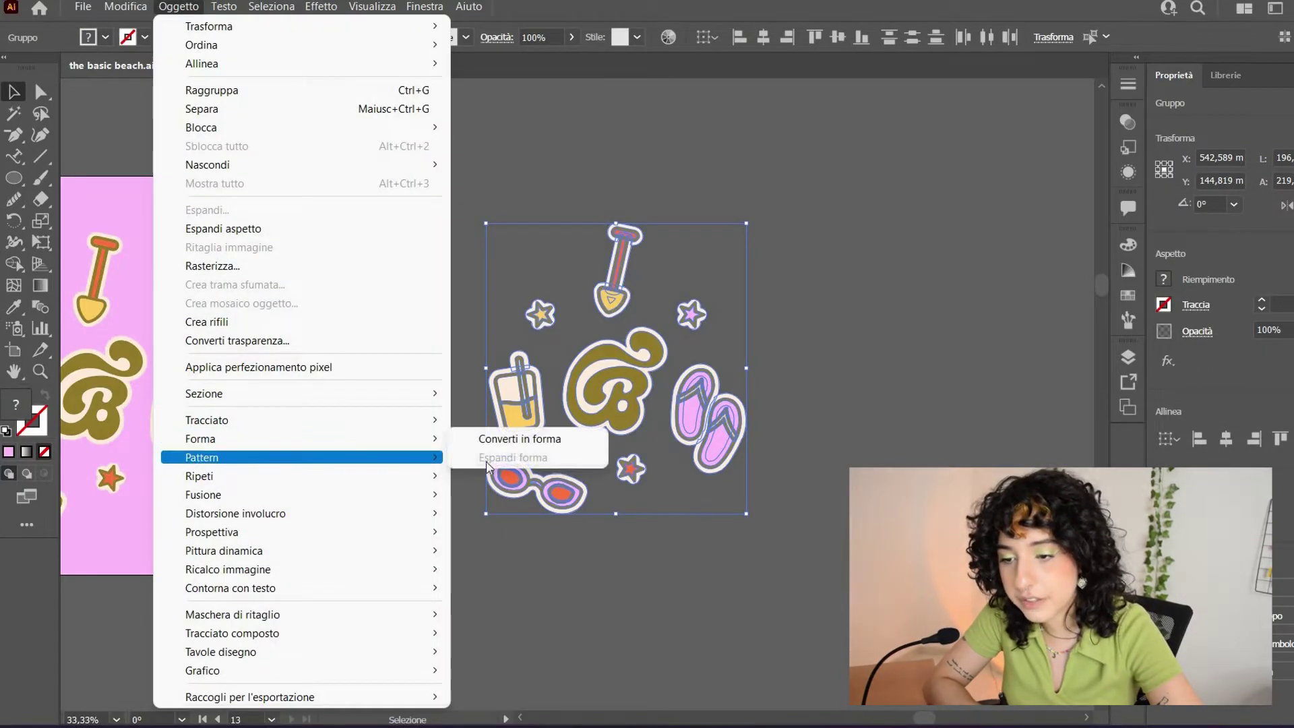
pyautogui.click(579, 458)
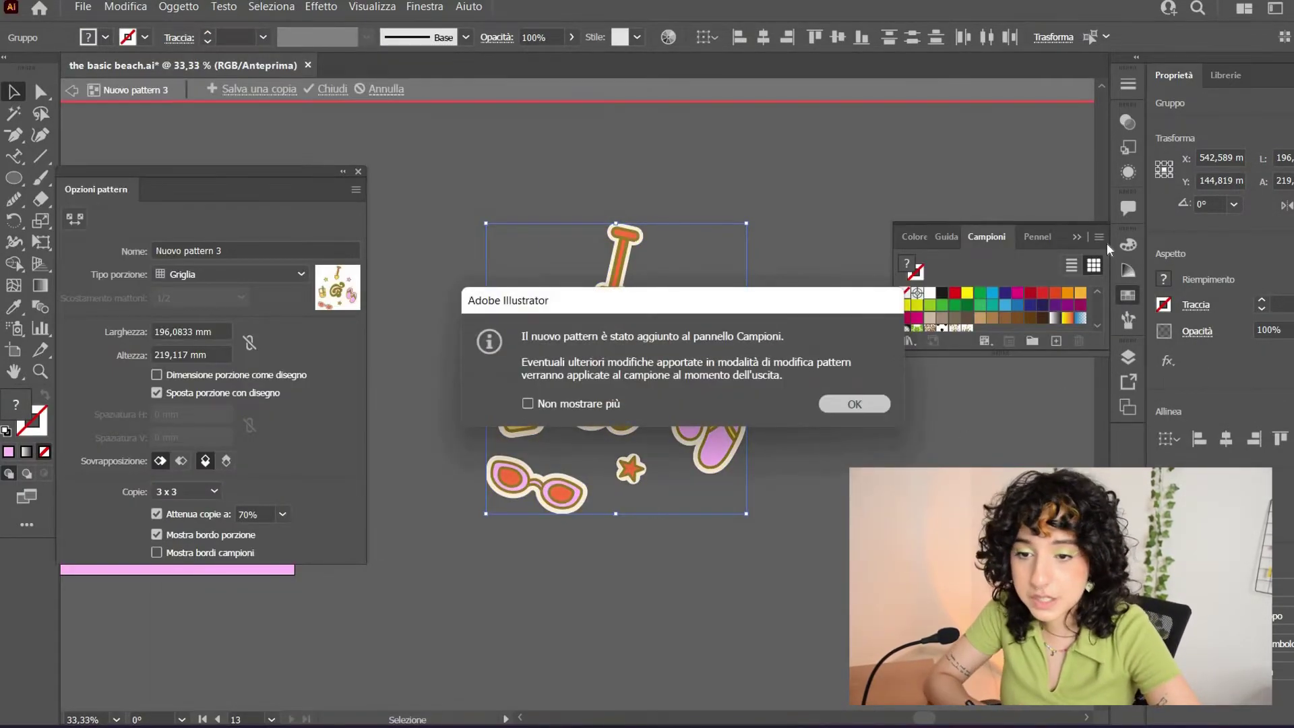
pyautogui.click(854, 402)
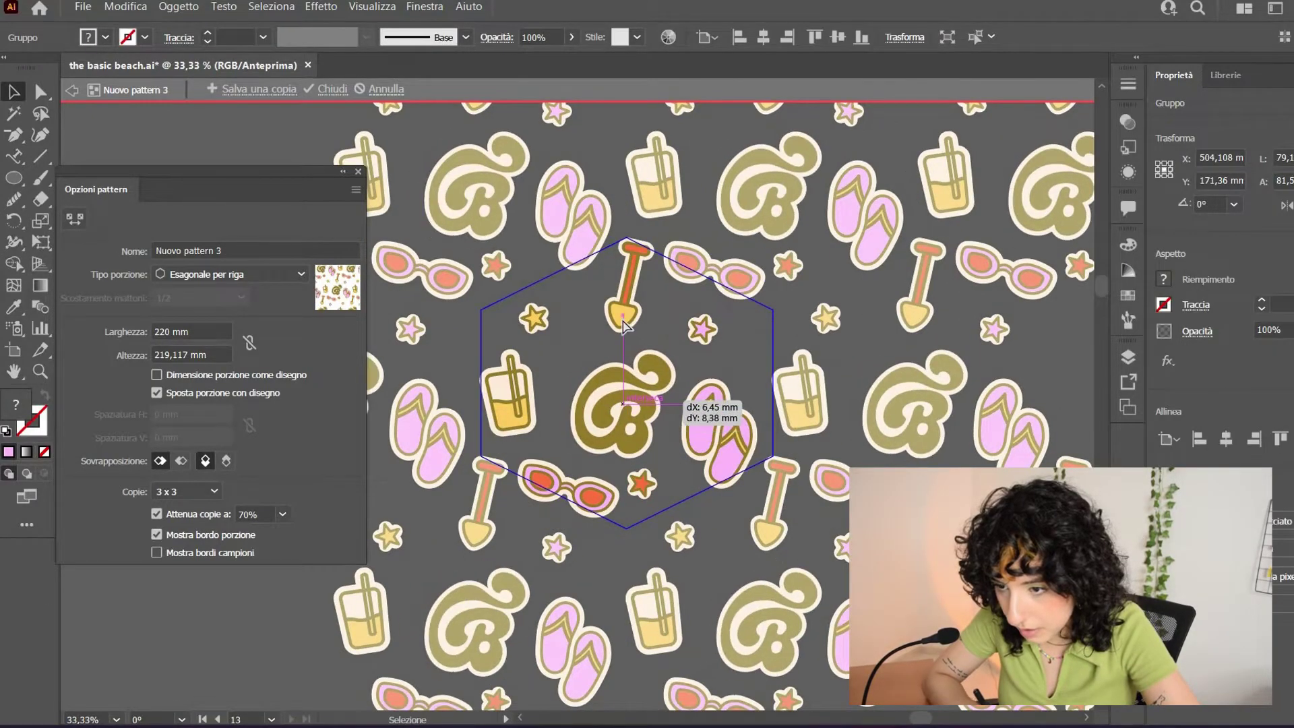
# Tilt the shovel further in the pattern tile and reposition the shovel, pink star, flip-flops and TB mark for more even spacing
pyautogui.moveTo(658, 390); pyautogui.dragTo(652, 311)
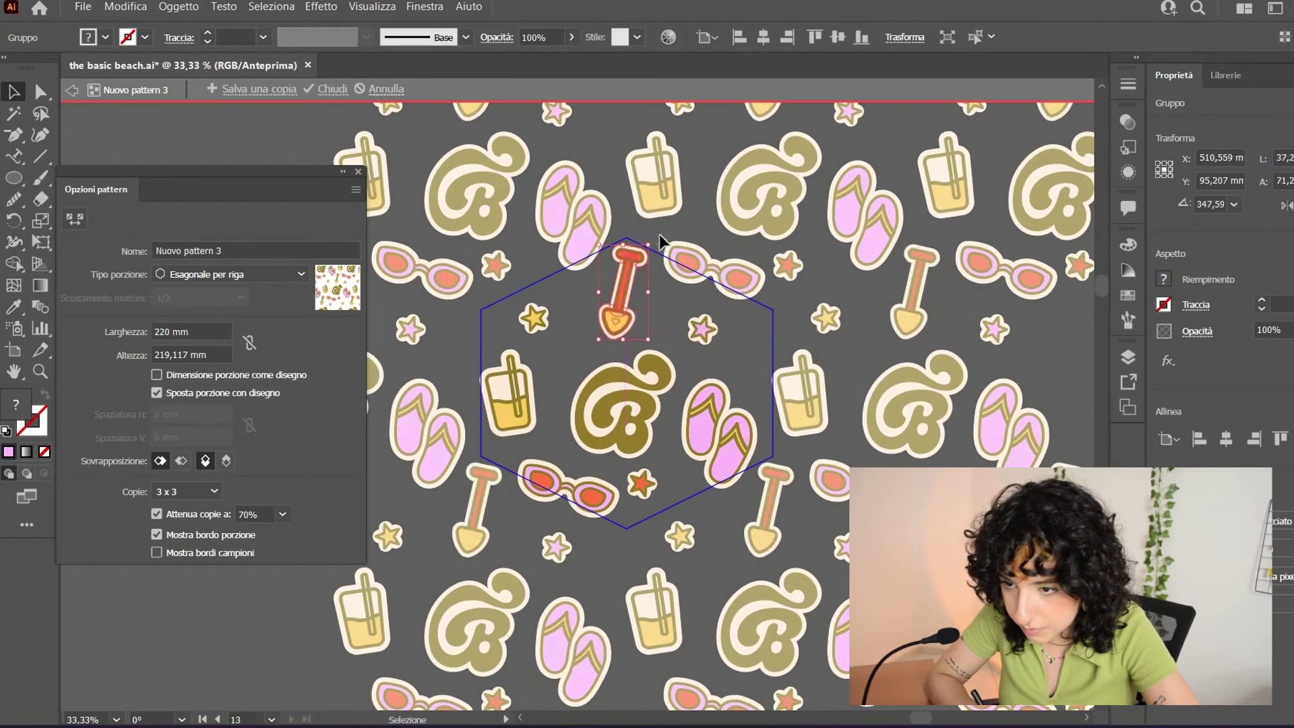
pyautogui.moveTo(662, 238); pyautogui.dragTo(721, 336)
pyautogui.moveTo(723, 399); pyautogui.dragTo(721, 392)
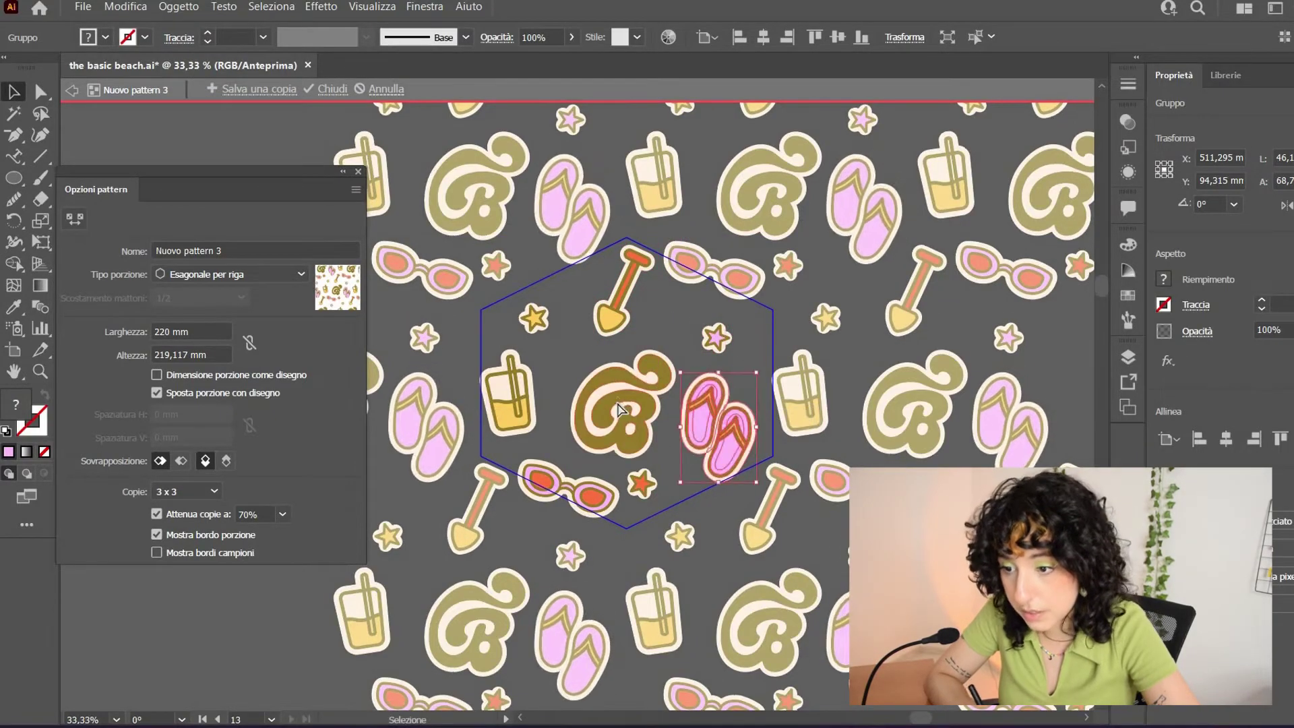
pyautogui.moveTo(618, 400); pyautogui.dragTo(614, 395)
pyautogui.moveTo(617, 296); pyautogui.dragTo(608, 298)
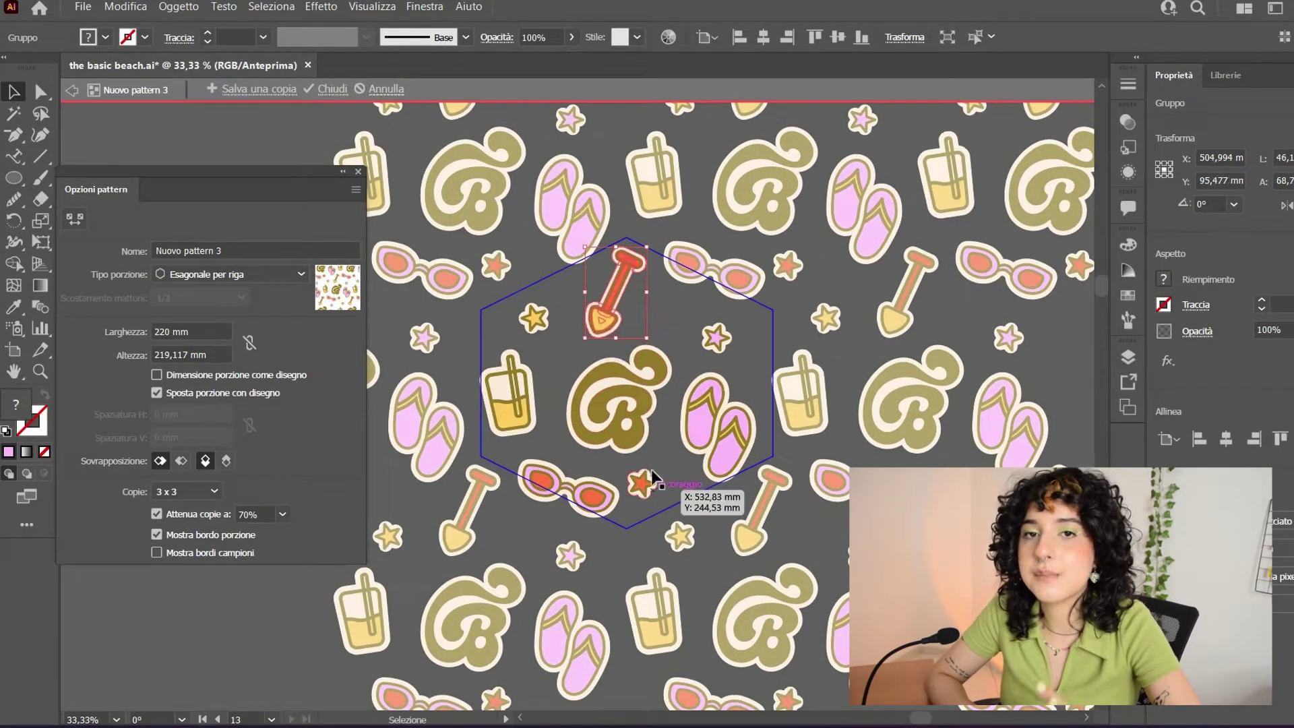
# Shift the orange star about 6 mm to the right and nudge the yellow star, drink, shovel and TB mark to balance the gaps
pyautogui.moveTo(651, 477); pyautogui.dragTo(656, 478)
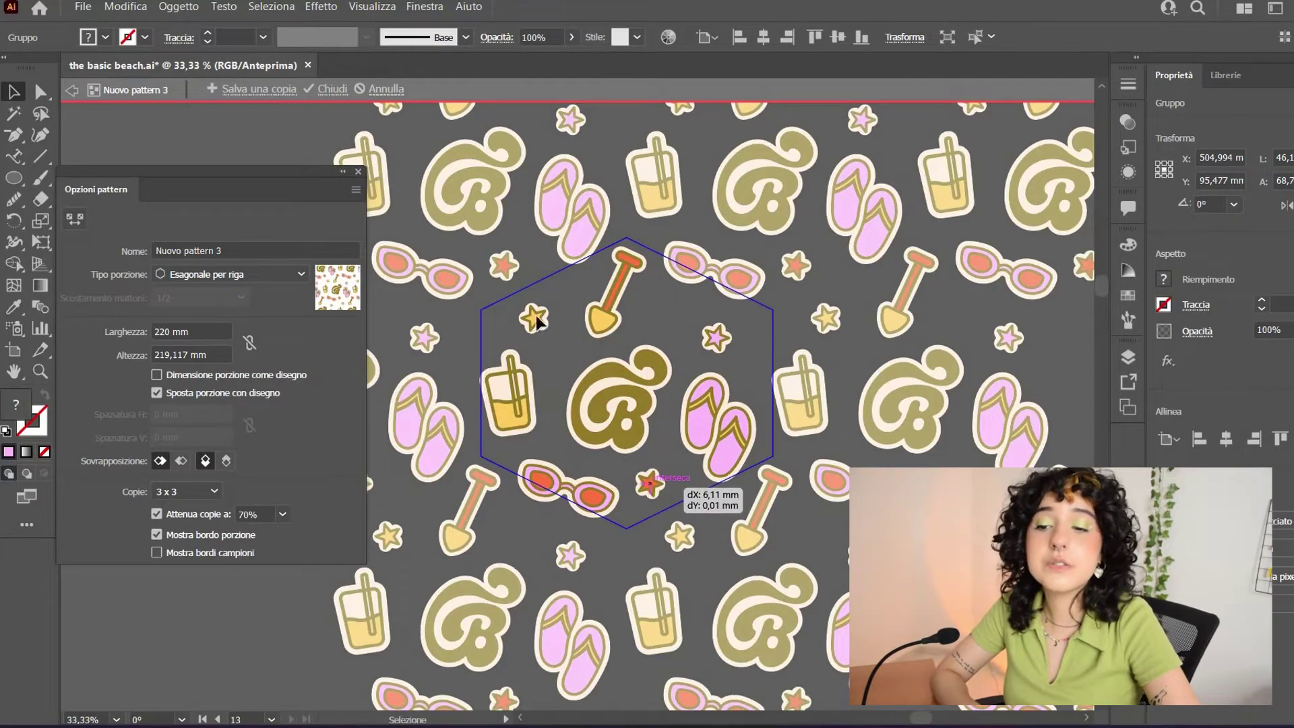
pyautogui.moveTo(537, 322)
pyautogui.mouseDown()
pyautogui.moveTo(549, 324)
pyautogui.moveTo(535, 330)
pyautogui.mouseUp()
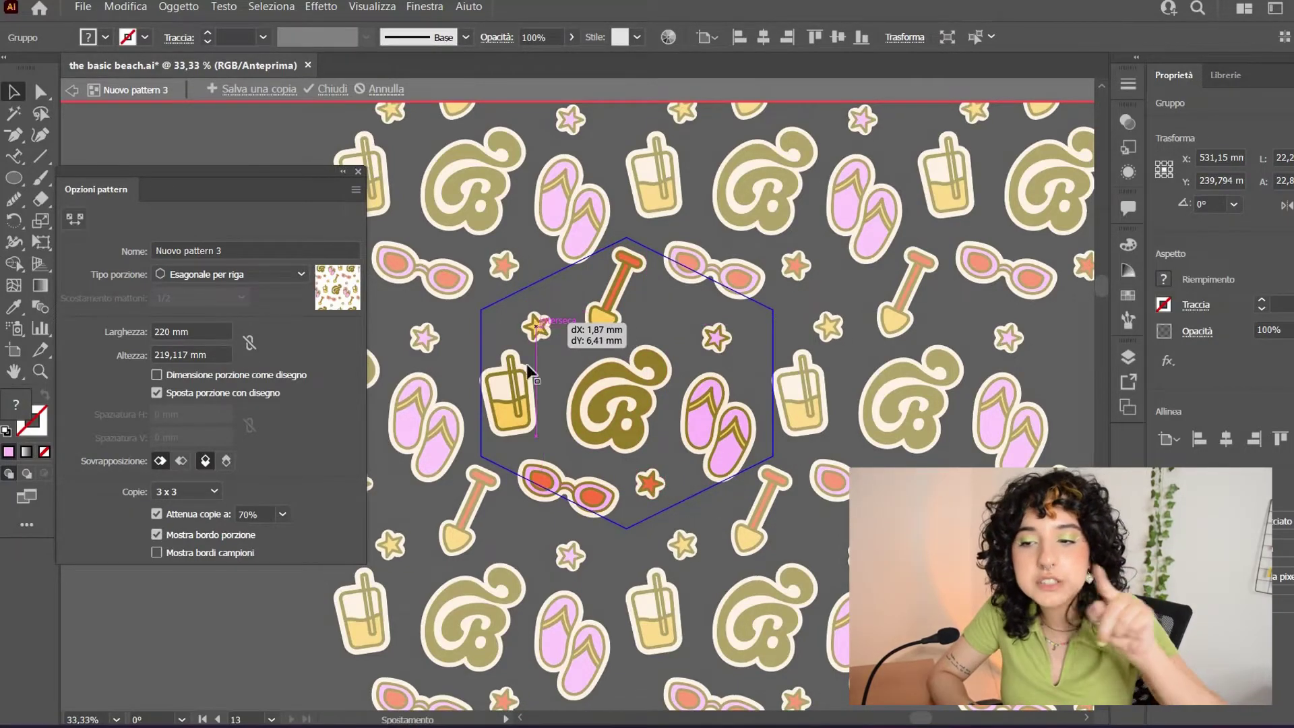
pyautogui.moveTo(523, 389); pyautogui.dragTo(514, 378)
pyautogui.moveTo(602, 317); pyautogui.dragTo(605, 311)
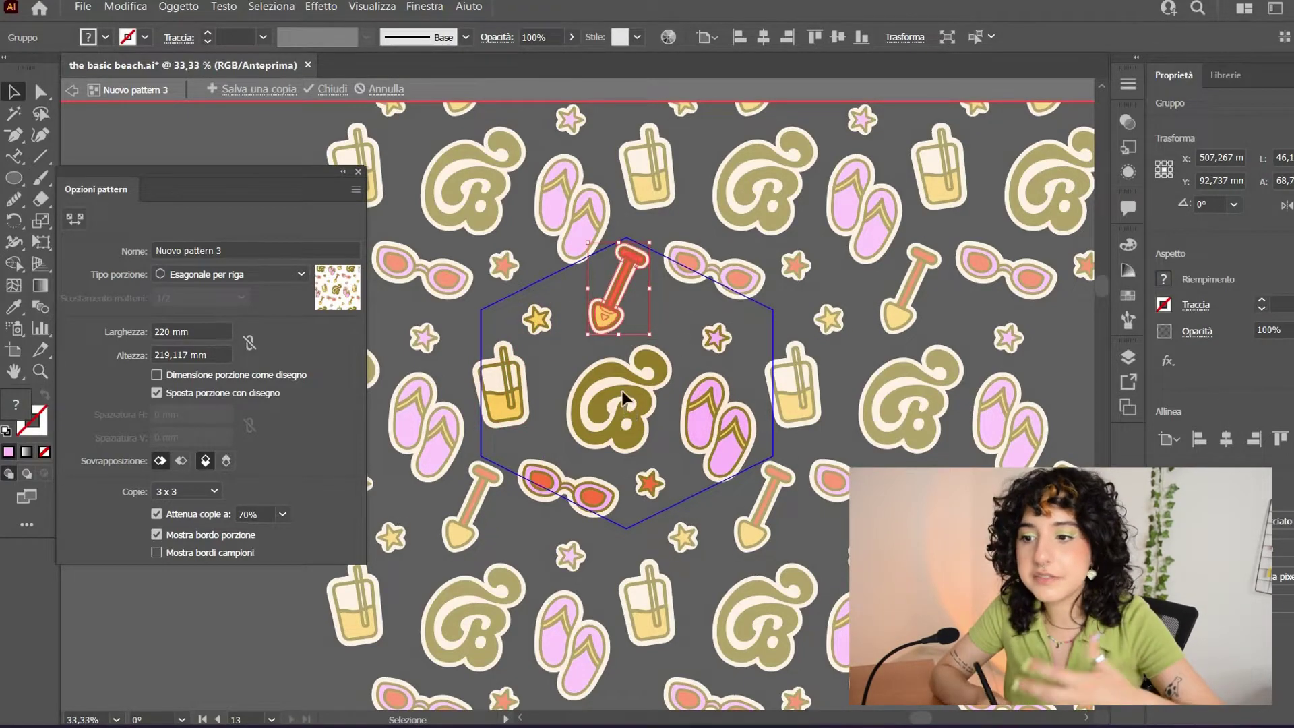
pyautogui.moveTo(623, 398); pyautogui.dragTo(620, 402)
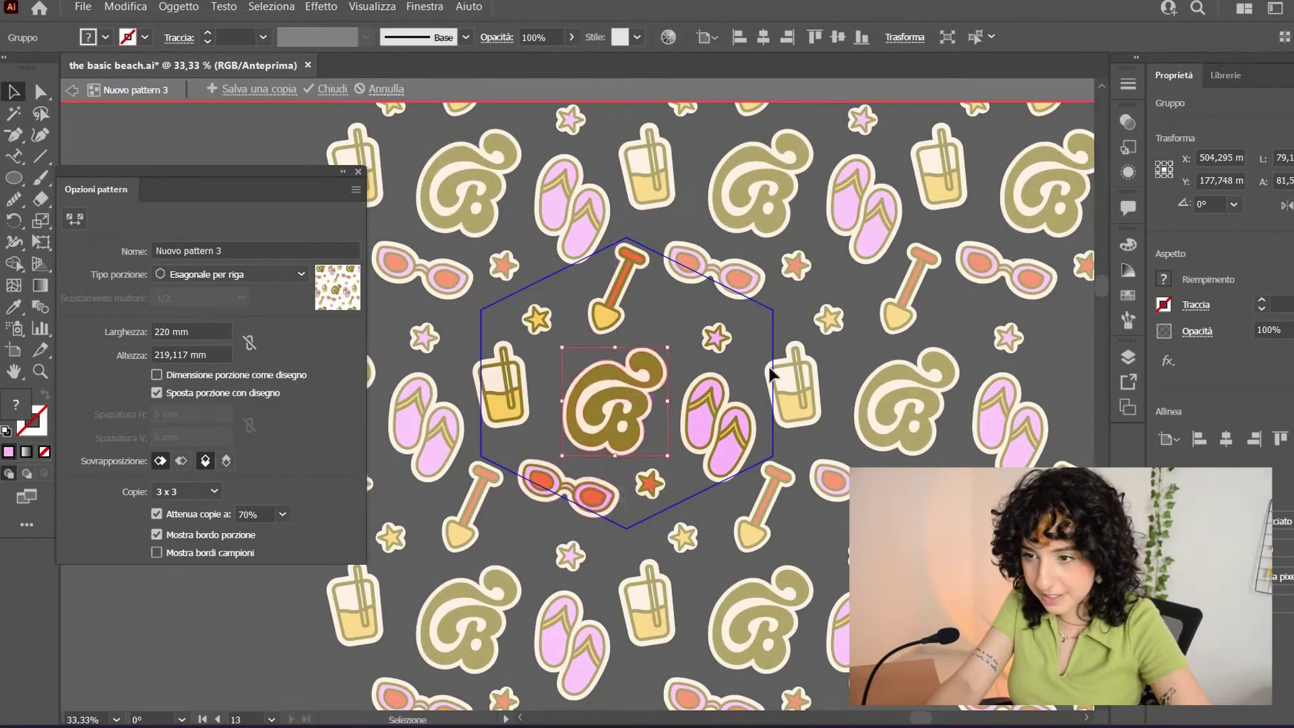
pyautogui.click(648, 549)
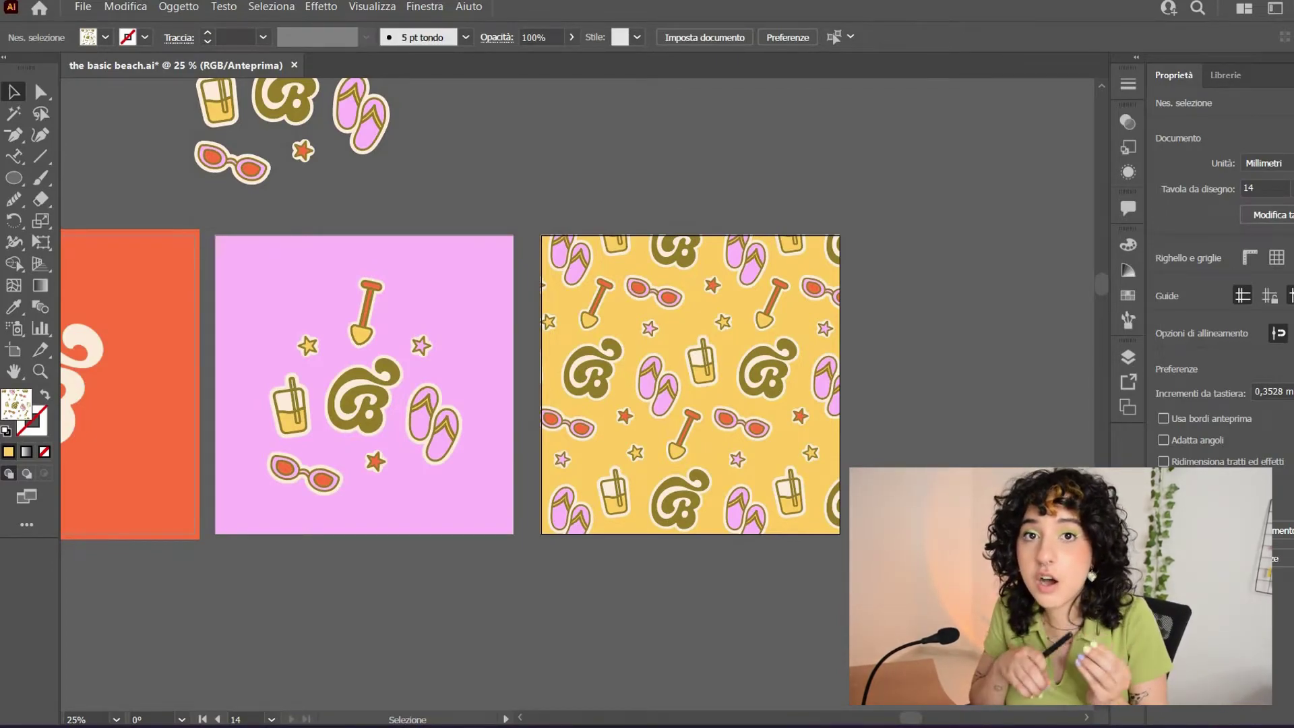
# Save the brand artwork file the basic beach.ai
pyautogui.hotkey('ctrl', '-')
pyautogui.hotkey('ctrl', 's')
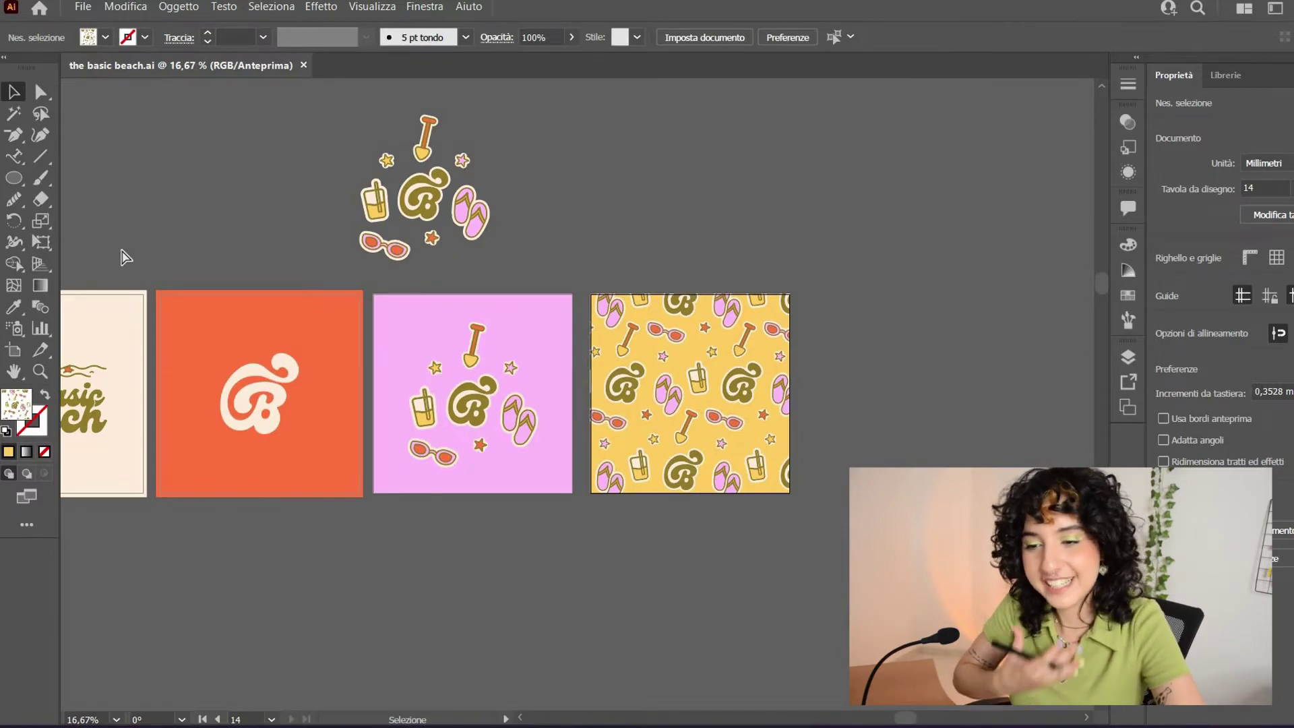
pyautogui.hotkey('ctrl', '+')
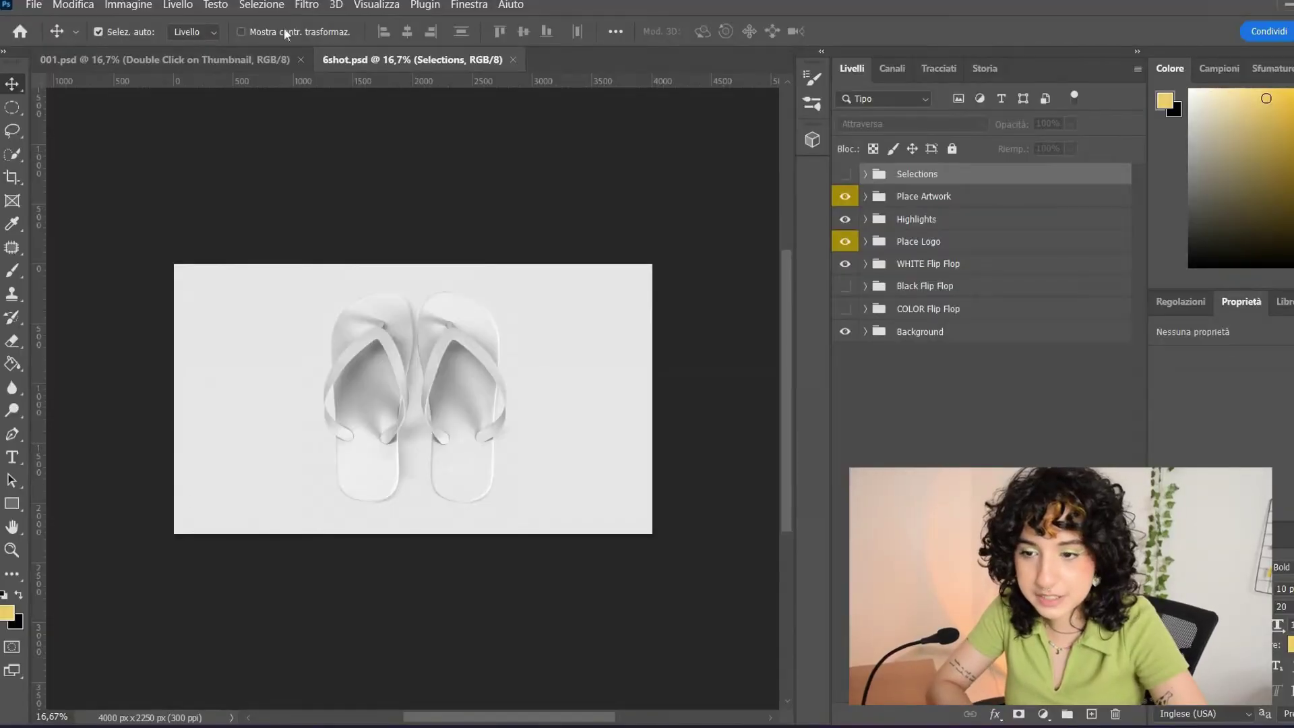
# Show the volleyball mockup 001.psd in Photoshop and close its patterned artwork file Your Work Here.psb
pyautogui.click(271, 59)
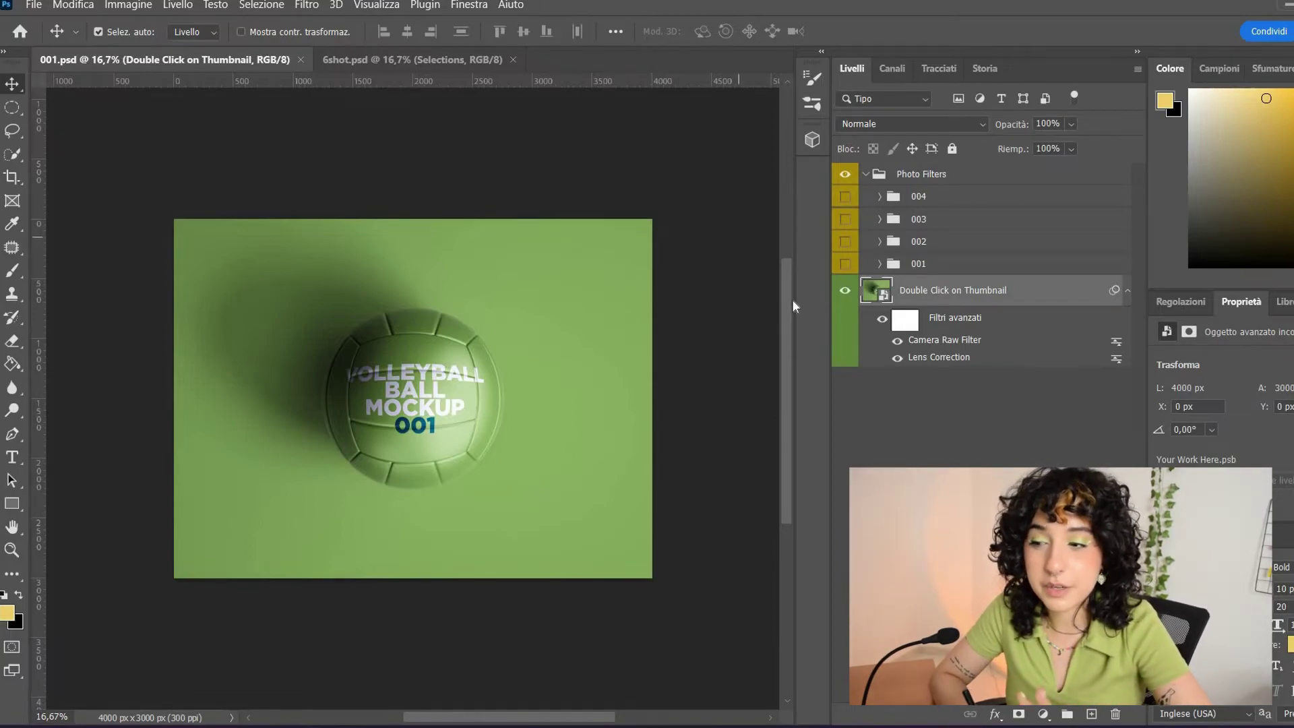
pyautogui.click(746, 60)
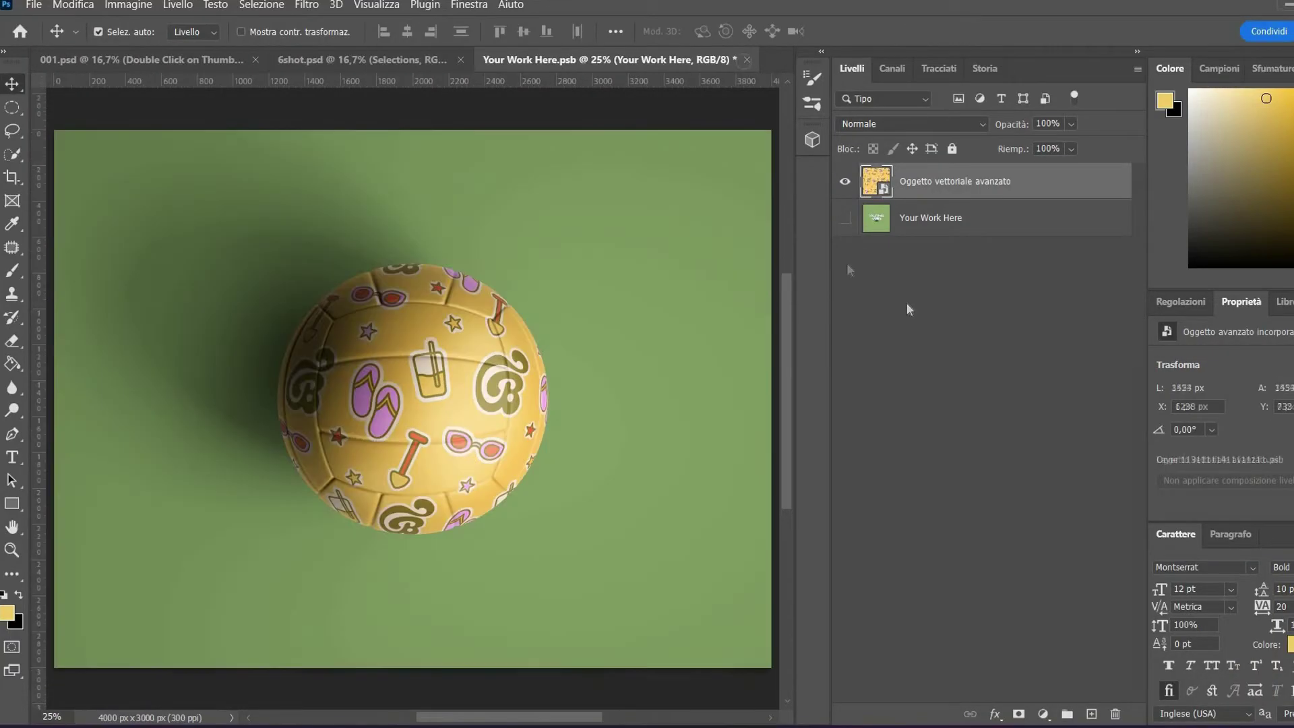
pyautogui.hotkey('ctrl', '-')
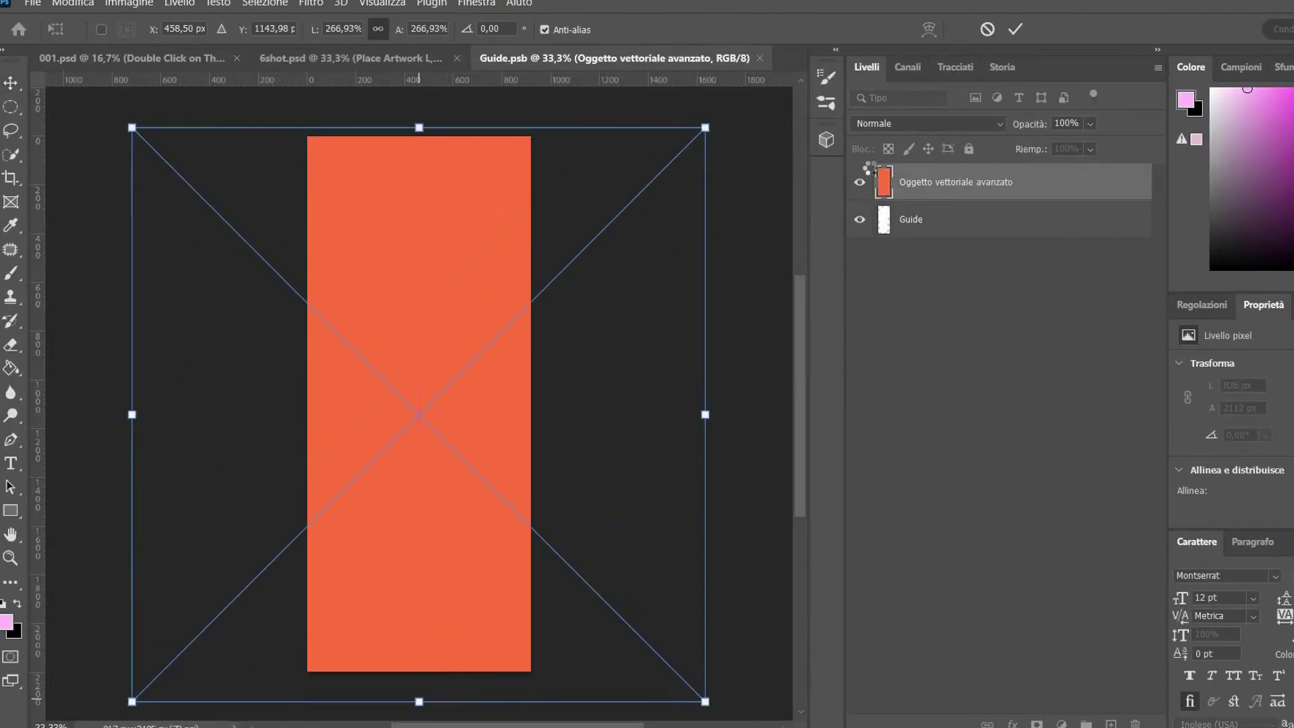
# Place the orange background in Guide.psb at about 267% scale and move its layer below the Guide layer
pyautogui.press('Return')
pyautogui.moveTo(943, 182); pyautogui.dragTo(944, 232)
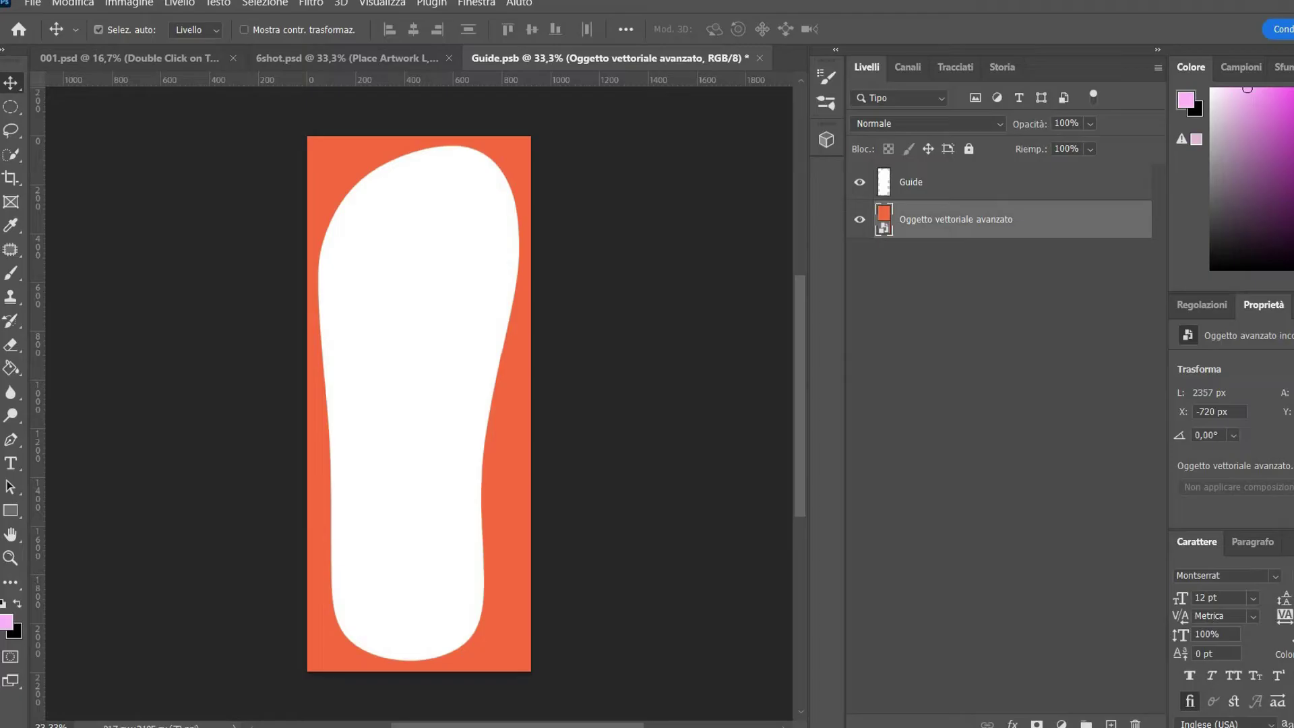
# Paste the cream TB letter mark above the Guide layer and enlarge it to about 519% over the sole
pyautogui.hotkey('ctrl', 'v')
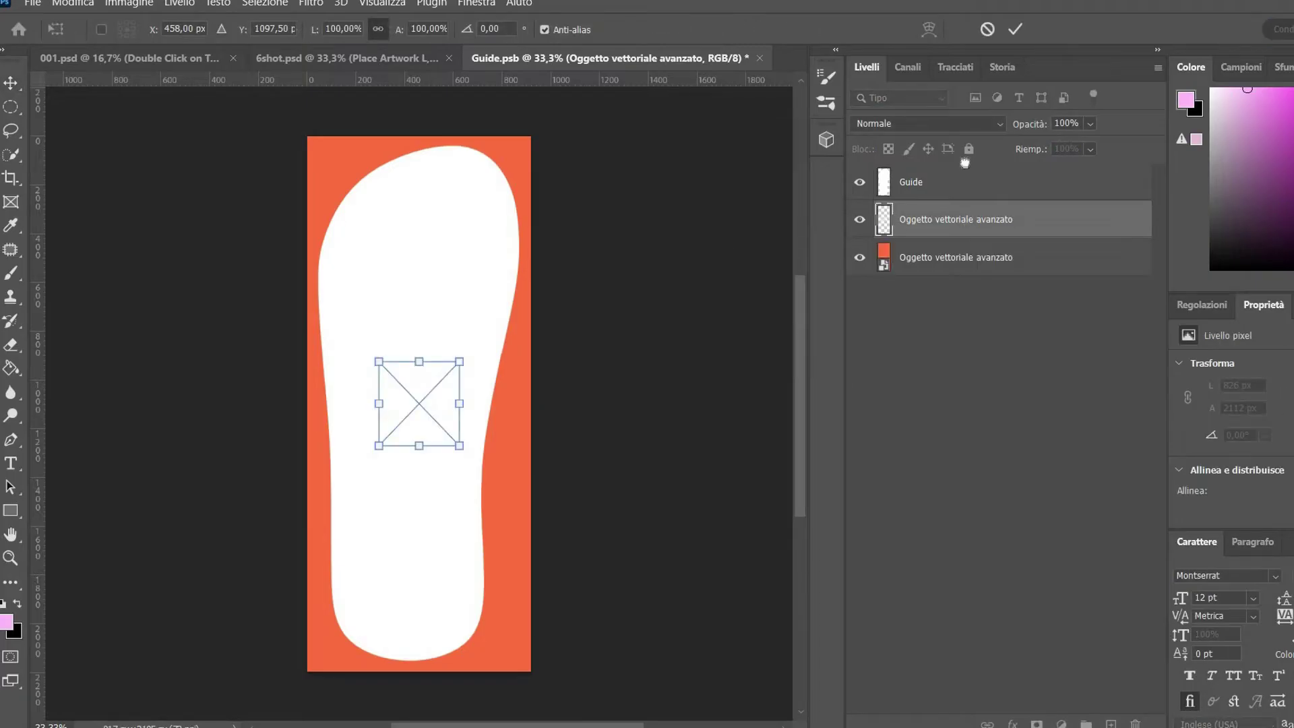
pyautogui.moveTo(422, 347); pyautogui.dragTo(433, 173)
pyautogui.moveTo(420, 447); pyautogui.dragTo(428, 495)
pyautogui.moveTo(468, 379); pyautogui.dragTo(448, 547)
pyautogui.moveTo(401, 325); pyautogui.dragTo(407, 224)
pyautogui.moveTo(471, 554); pyautogui.dragTo(492, 554)
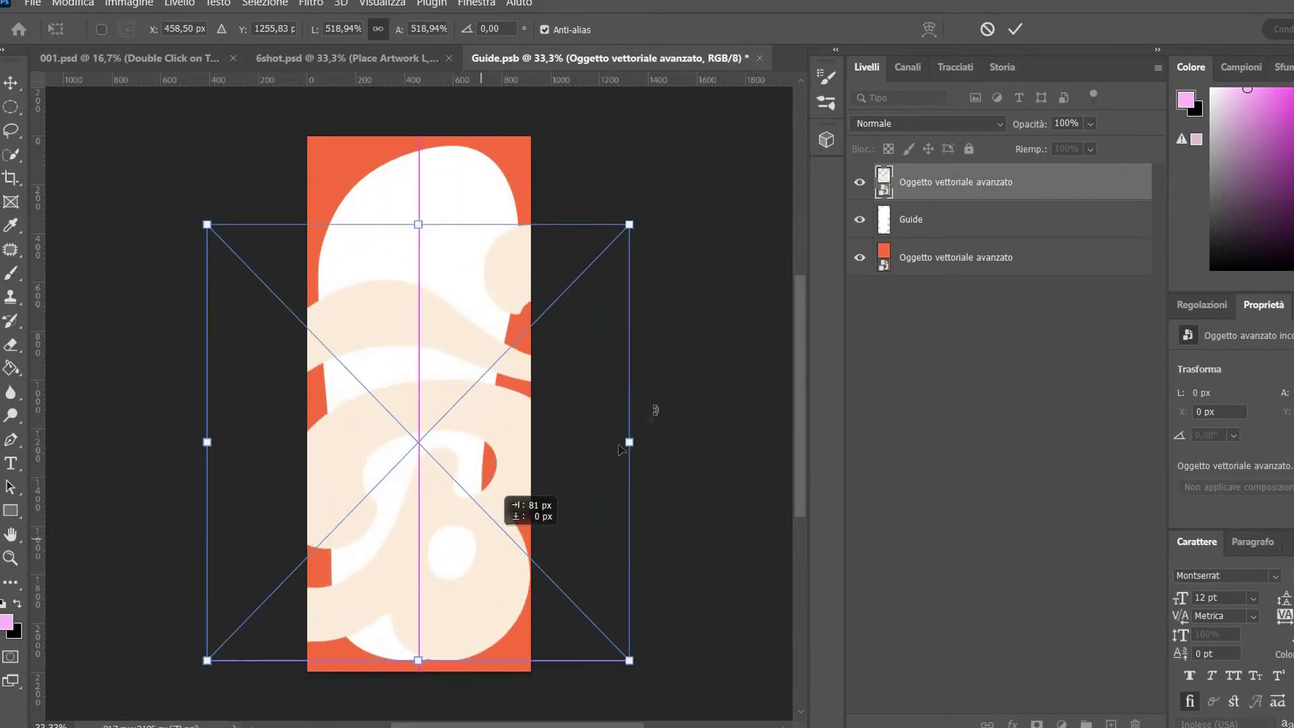
# Reposition the TB mark over the lower part of the sole, rotate it about 1.55°, and save Guide.psb
pyautogui.moveTo(656, 411); pyautogui.dragTo(656, 425)
pyautogui.moveTo(431, 224); pyautogui.dragTo(430, 255)
pyautogui.moveTo(493, 546); pyautogui.dragTo(469, 546)
pyautogui.moveTo(620, 269); pyautogui.dragTo(647, 292)
pyautogui.press('Return')
pyautogui.hotkey('ctrl', 's')
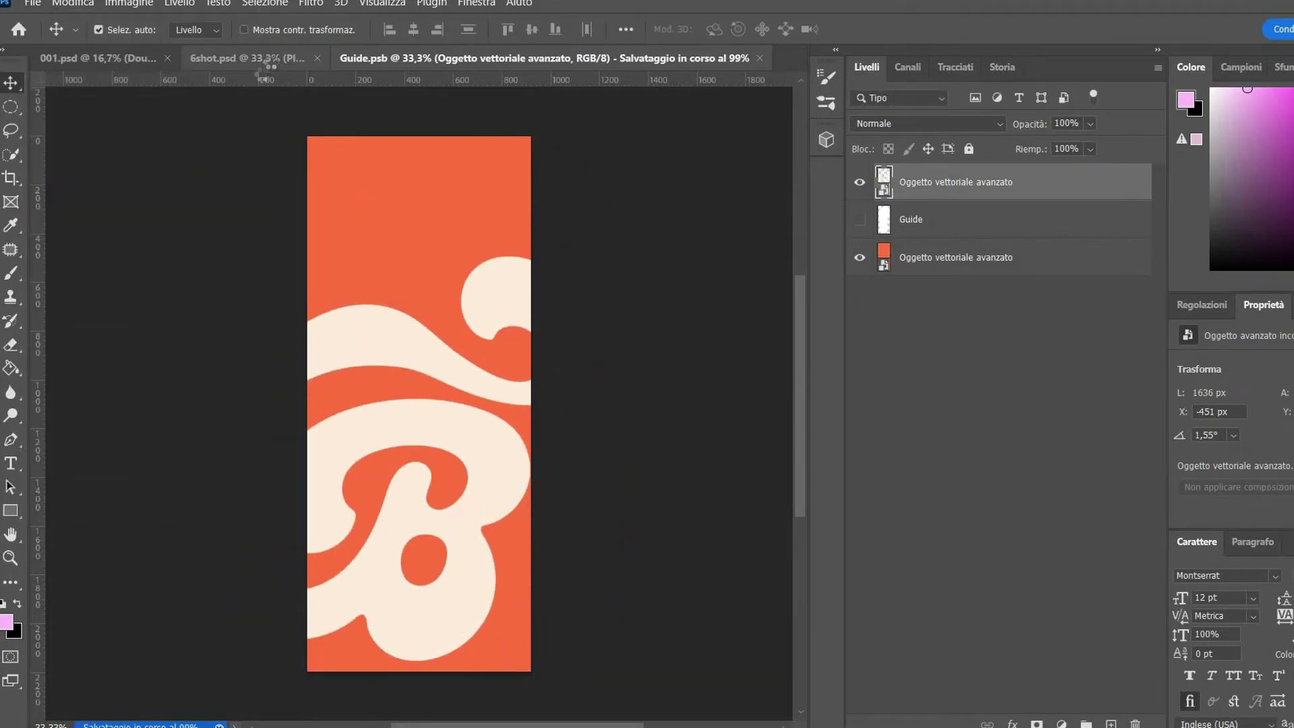
# Apply the shifted placement of the orange background and TB mark in the other sole's Guide1.psb, and save and close that file
pyautogui.click(283, 58)
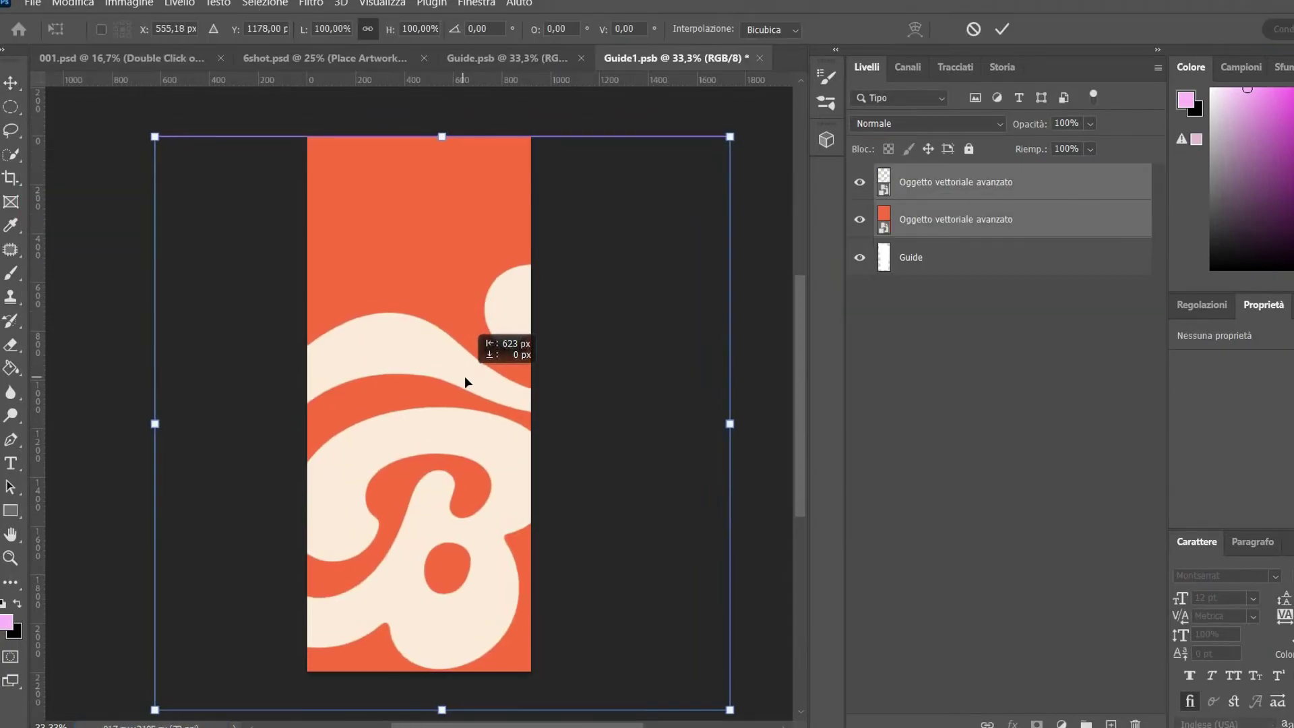
pyautogui.press('Return')
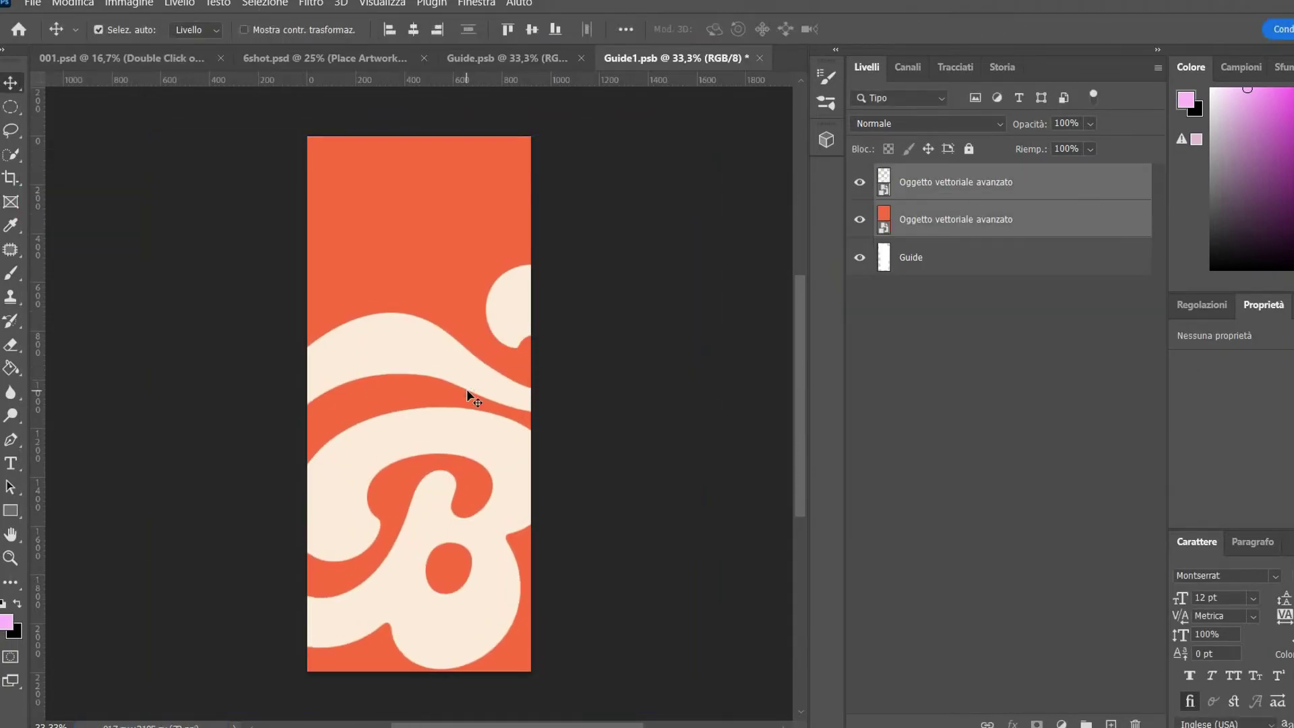
pyautogui.click(32, 4)
pyautogui.click(81, 196)
pyautogui.hotkey('ctrl', 'w')
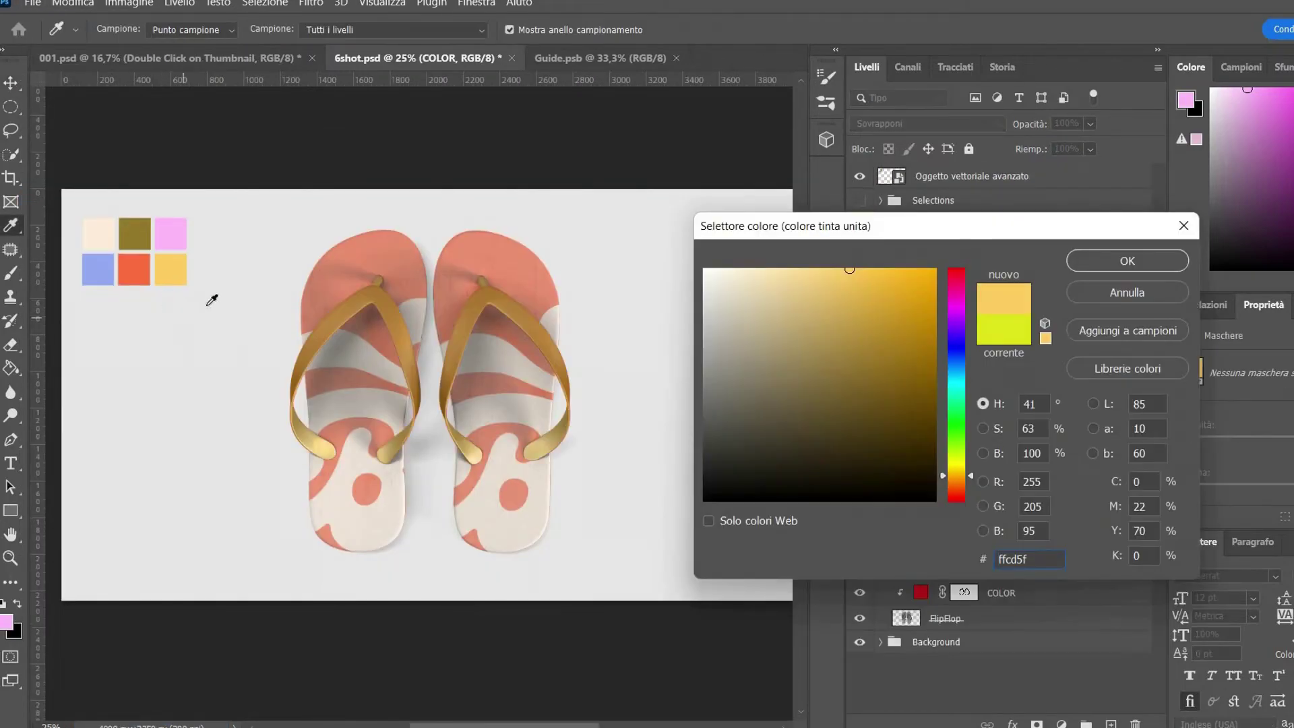
# Set the underside of the flip-flop straps to the palette's pink, #ffbaf9
pyautogui.click(175, 232)
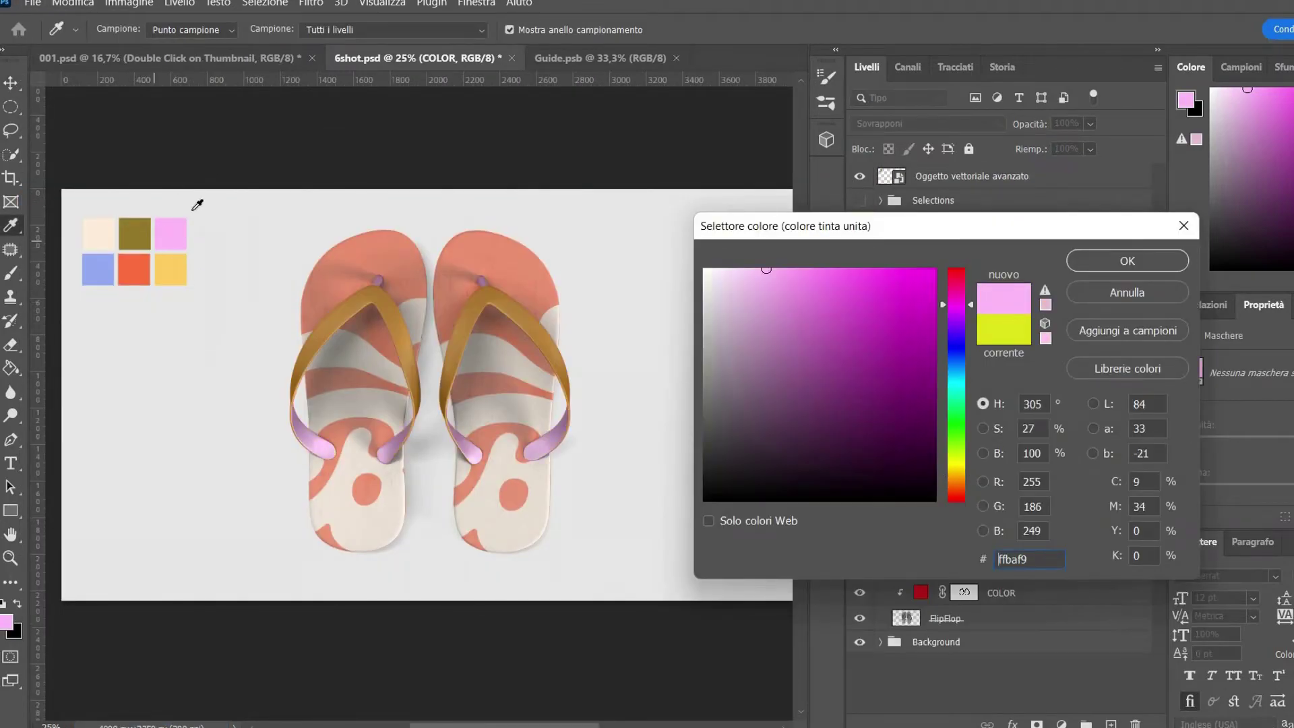